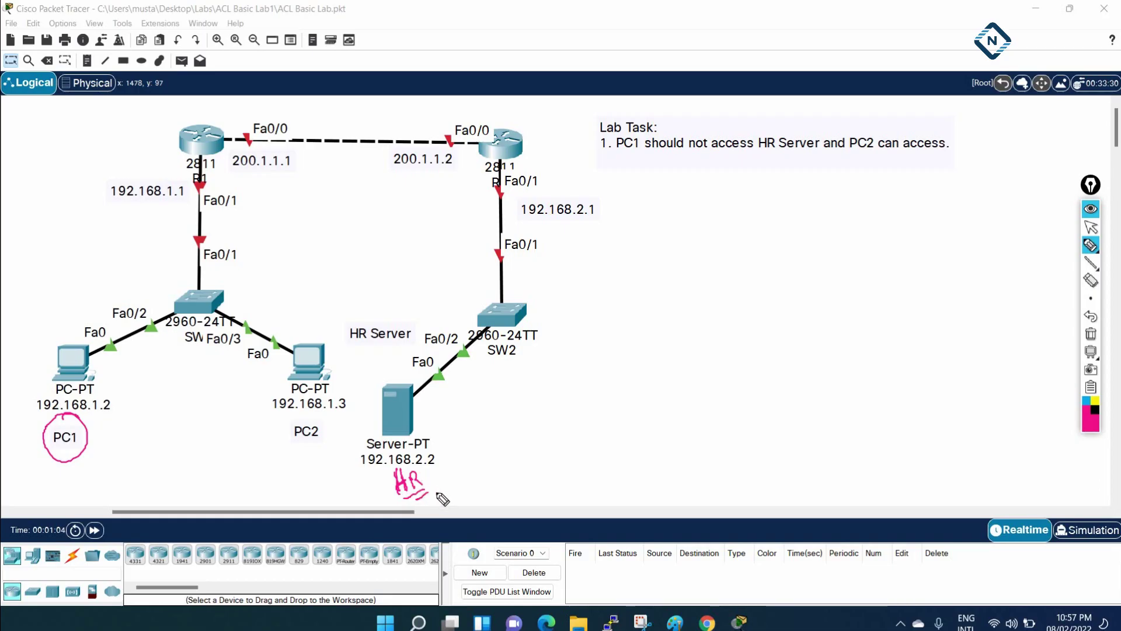
- Annotate PC2, the PC1-to-HR-server path, a cross by PC1, a tick by PC2 and an HR label, and clear all the markings
{"action": "mouse_move", "coordinate": [319, 325]}
{"action": "left_mouse_down"}
{"action": "mouse_move", "coordinate": [275, 380]}
{"action": "mouse_move", "coordinate": [307, 349]}
{"action": "left_mouse_up"}
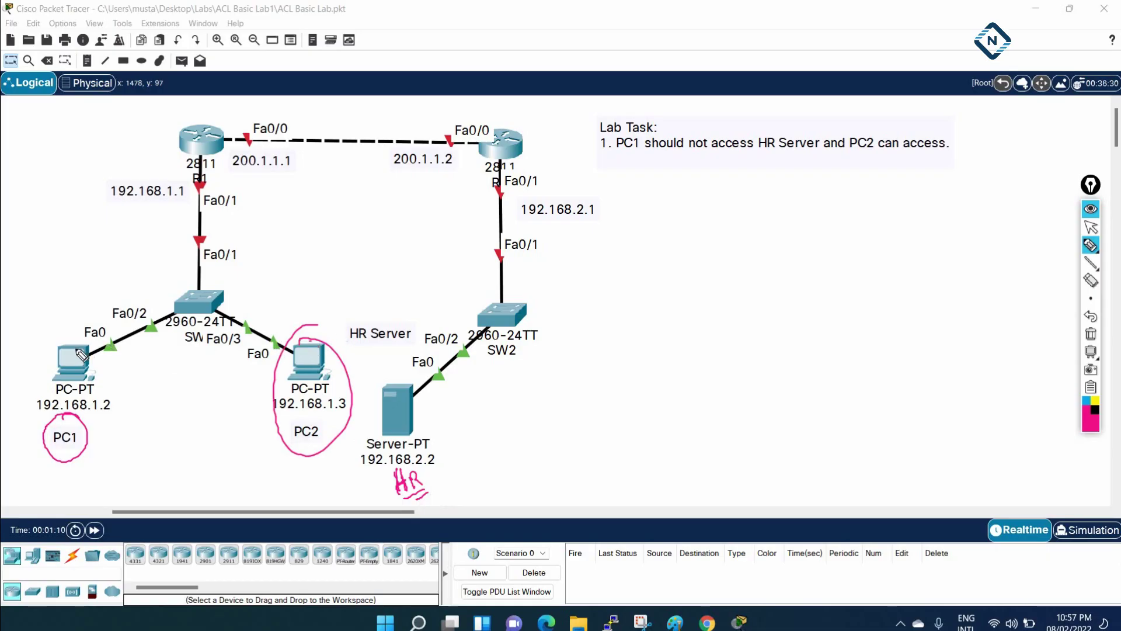
{"action": "mouse_move", "coordinate": [66, 352]}
{"action": "left_mouse_down"}
{"action": "mouse_move", "coordinate": [137, 324]}
{"action": "mouse_move", "coordinate": [166, 290]}
{"action": "mouse_move", "coordinate": [183, 179]}
{"action": "mouse_move", "coordinate": [220, 150]}
{"action": "mouse_move", "coordinate": [349, 133]}
{"action": "mouse_move", "coordinate": [493, 132]}
{"action": "mouse_move", "coordinate": [507, 168]}
{"action": "mouse_move", "coordinate": [492, 255]}
{"action": "mouse_move", "coordinate": [417, 425]}
{"action": "left_mouse_up"}
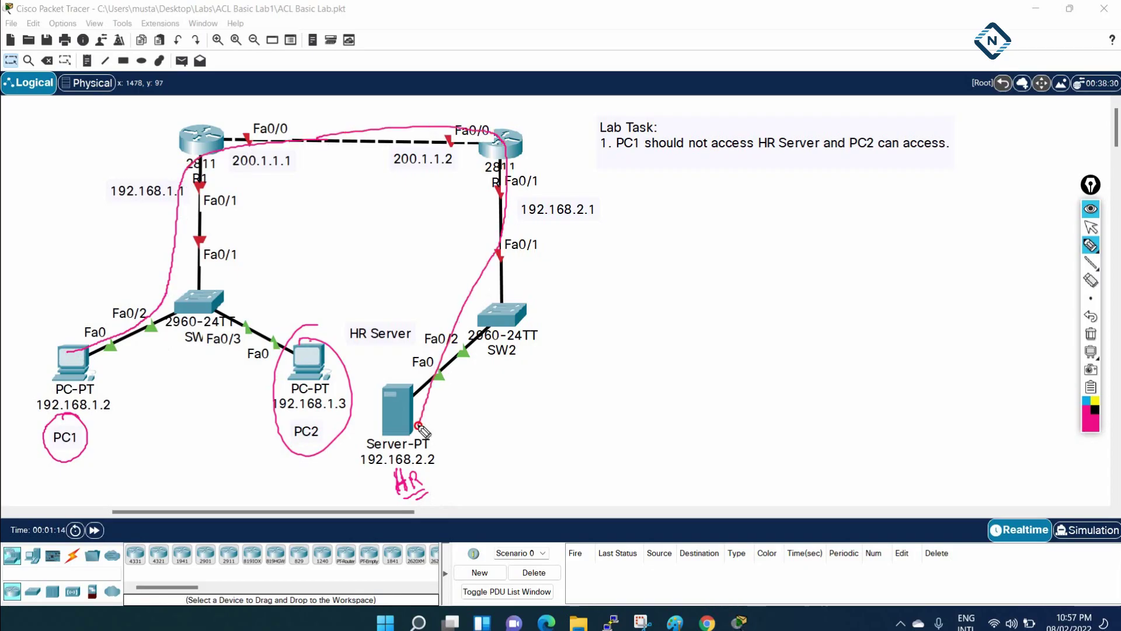
{"action": "mouse_move", "coordinate": [108, 292]}
{"action": "left_mouse_down"}
{"action": "mouse_move", "coordinate": [121, 288]}
{"action": "mouse_move", "coordinate": [120, 304]}
{"action": "left_mouse_up"}
{"action": "left_click_drag", "start_coordinate": [270, 320], "coordinate": [311, 289]}
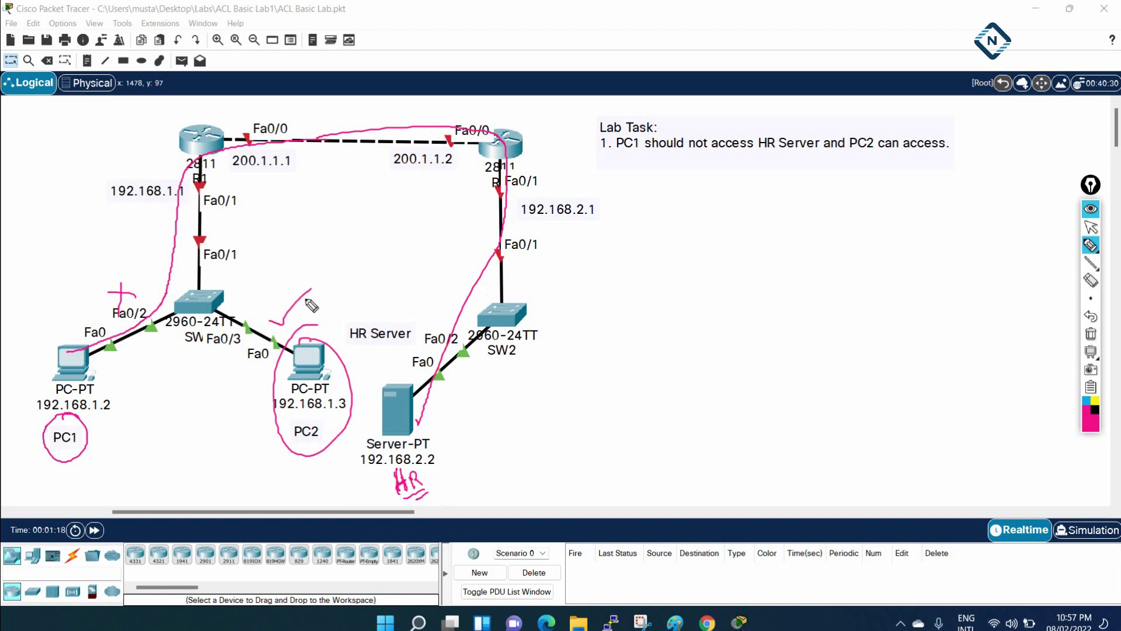
{"action": "mouse_move", "coordinate": [417, 420]}
{"action": "left_mouse_down"}
{"action": "mouse_move", "coordinate": [577, 397]}
{"action": "mouse_move", "coordinate": [589, 383]}
{"action": "left_mouse_up"}
{"action": "left_click_drag", "start_coordinate": [596, 367], "coordinate": [612, 402]}
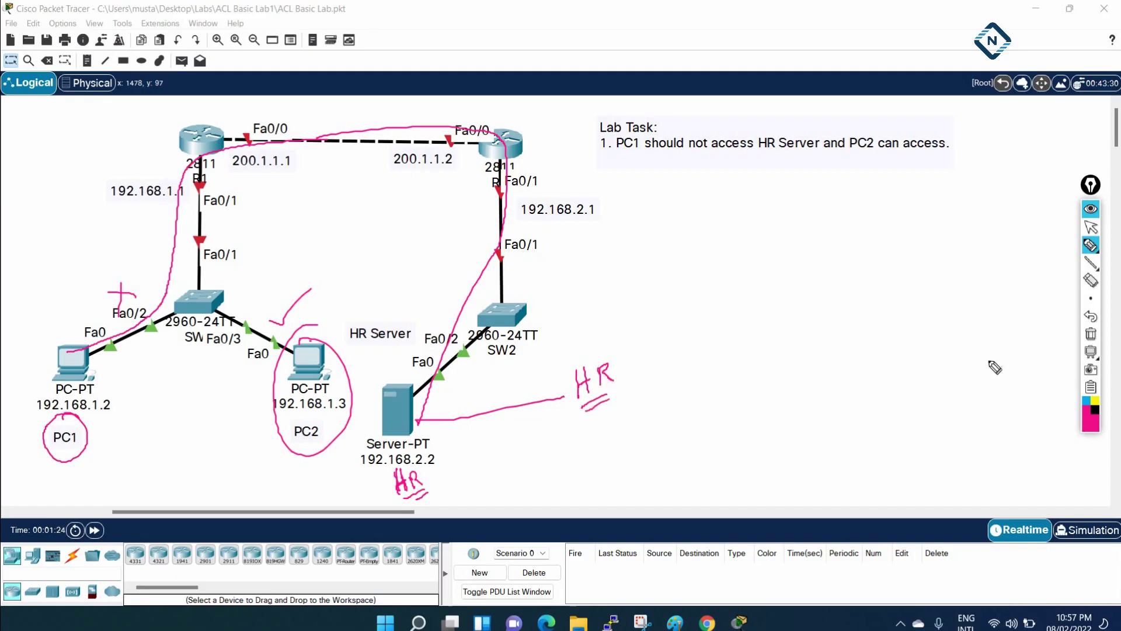
{"action": "left_click", "coordinate": [1091, 333]}
{"action": "left_click", "coordinate": [1091, 227]}
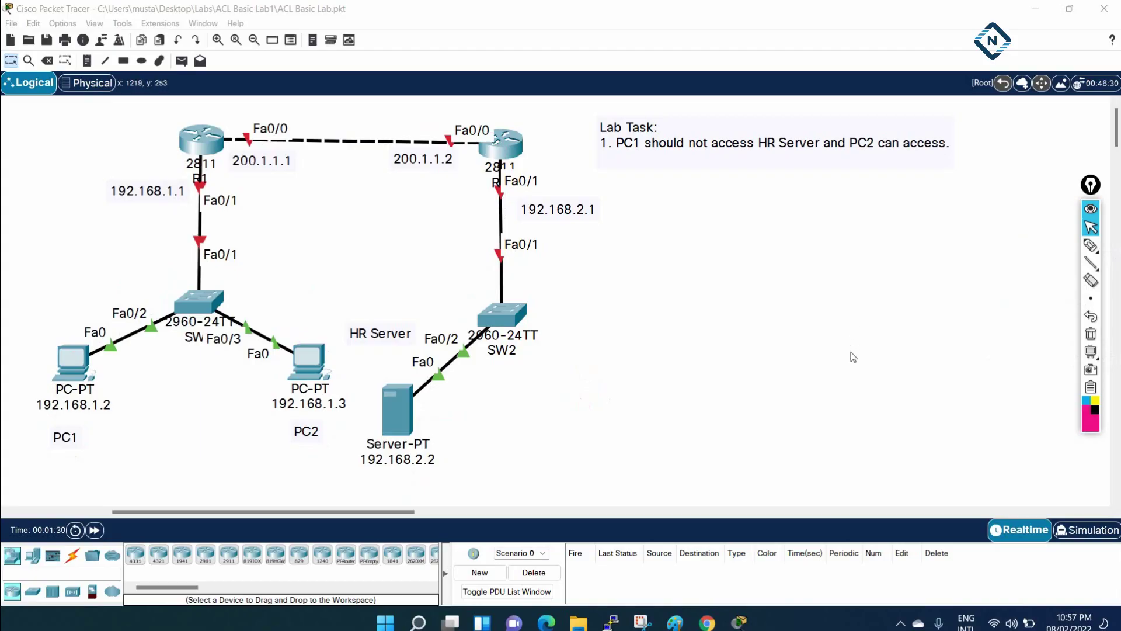
- Open router R1's command line in a widened, repositioned window and start the console session
{"action": "left_click", "coordinate": [200, 150]}
{"action": "left_click", "coordinate": [456, 125]}
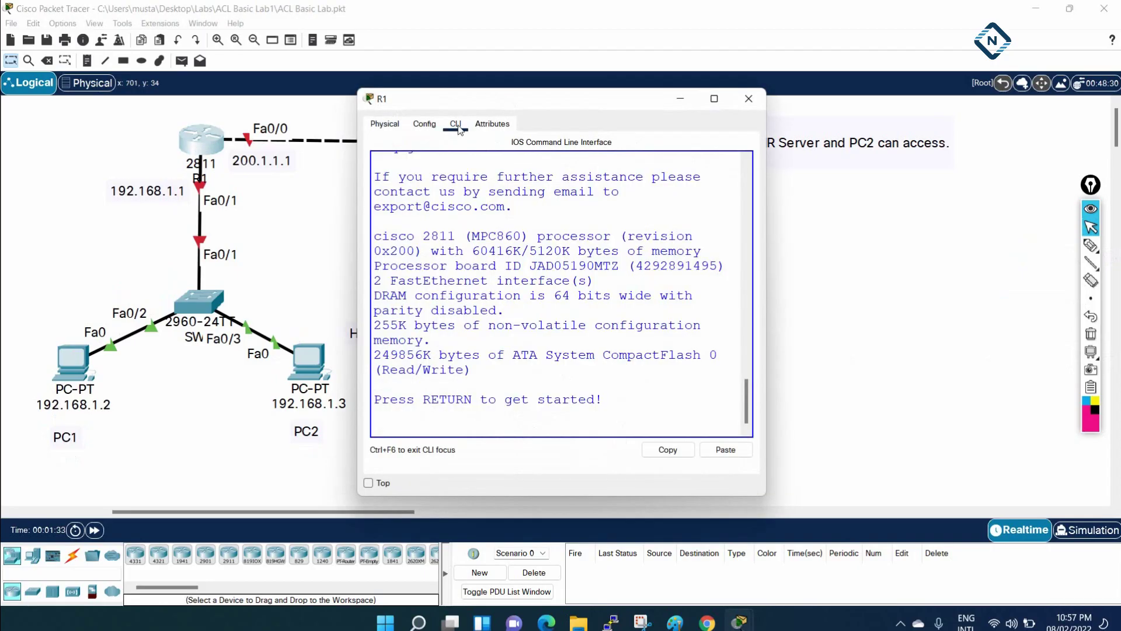
{"action": "left_click_drag", "start_coordinate": [766, 164], "coordinate": [1069, 119]}
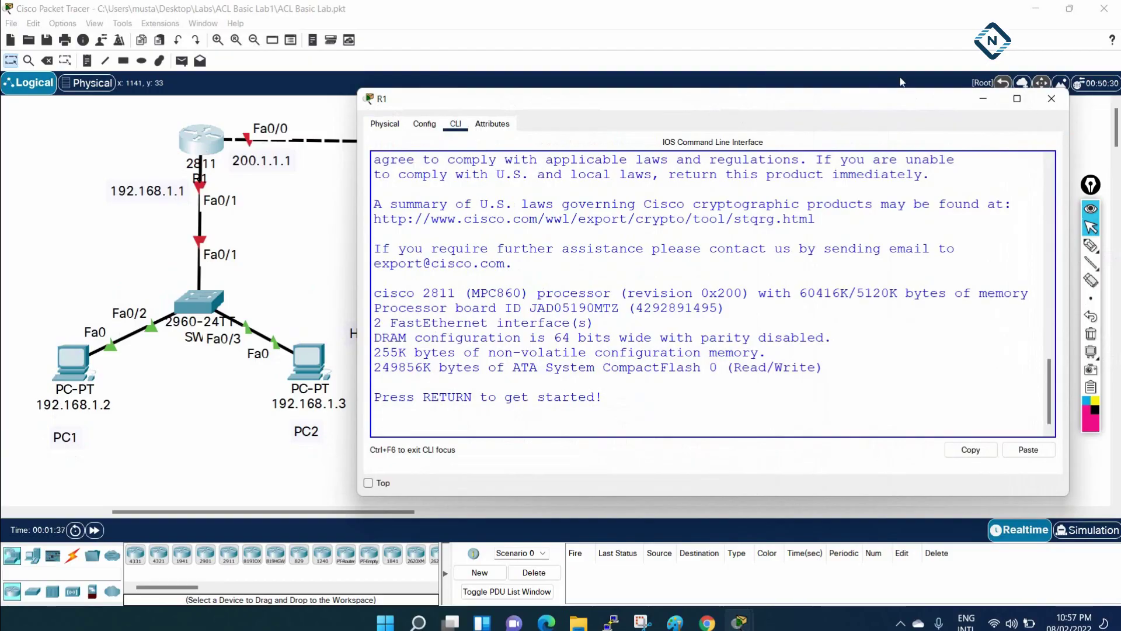
{"action": "left_click_drag", "start_coordinate": [885, 101], "coordinate": [864, 70]}
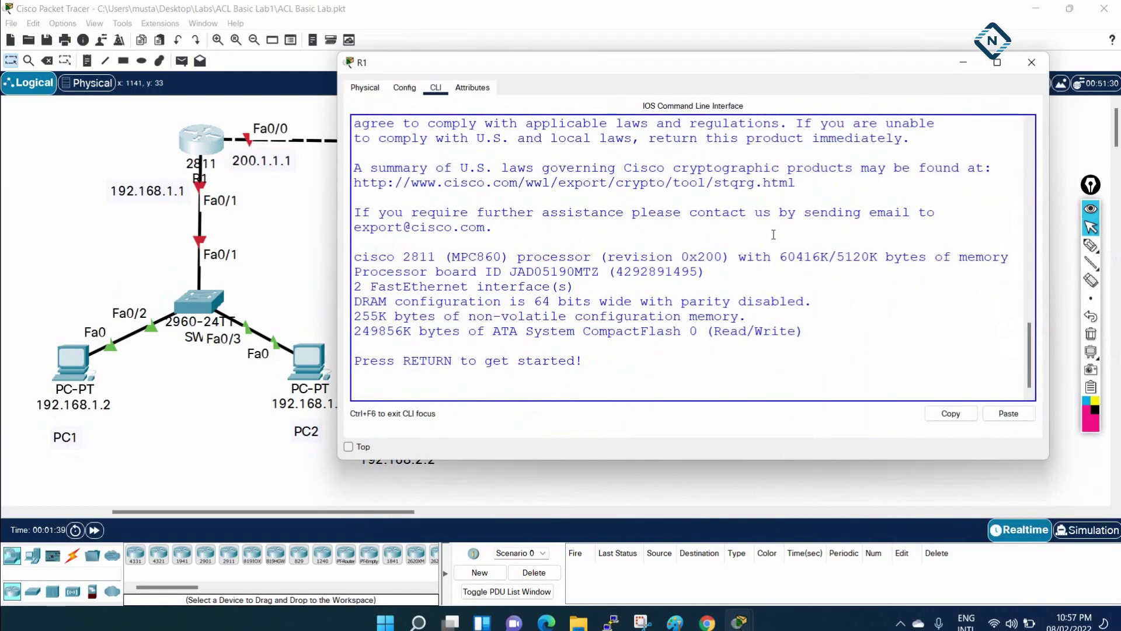
{"action": "key", "text": "Return"}
{"action": "key", "text": "Return"}
{"action": "key", "text": "Return"}
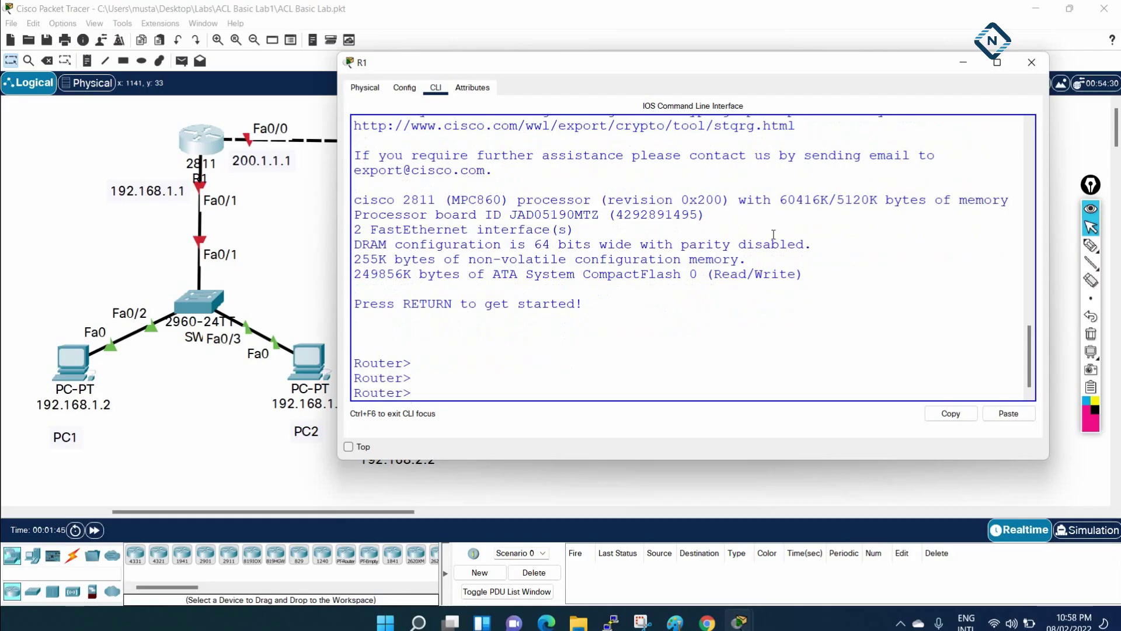
- Enter global configuration mode on the router and set its hostname to R1
{"action": "type", "text": "en"}
{"action": "key", "text": "Return"}
{"action": "type", "text": "config t"}
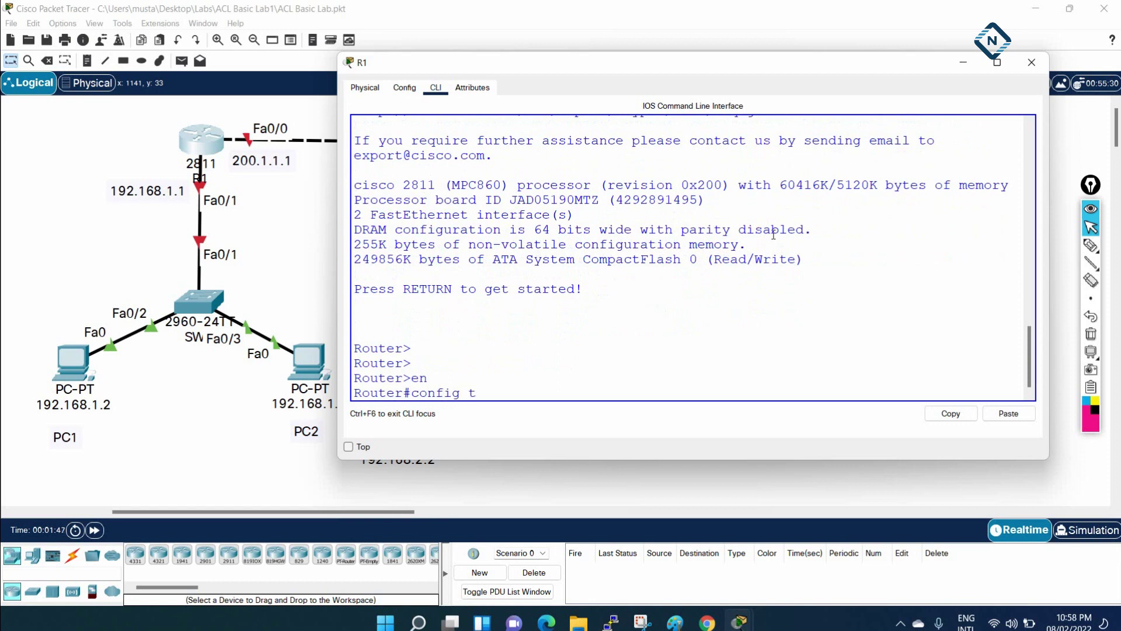
{"action": "key", "text": "Return"}
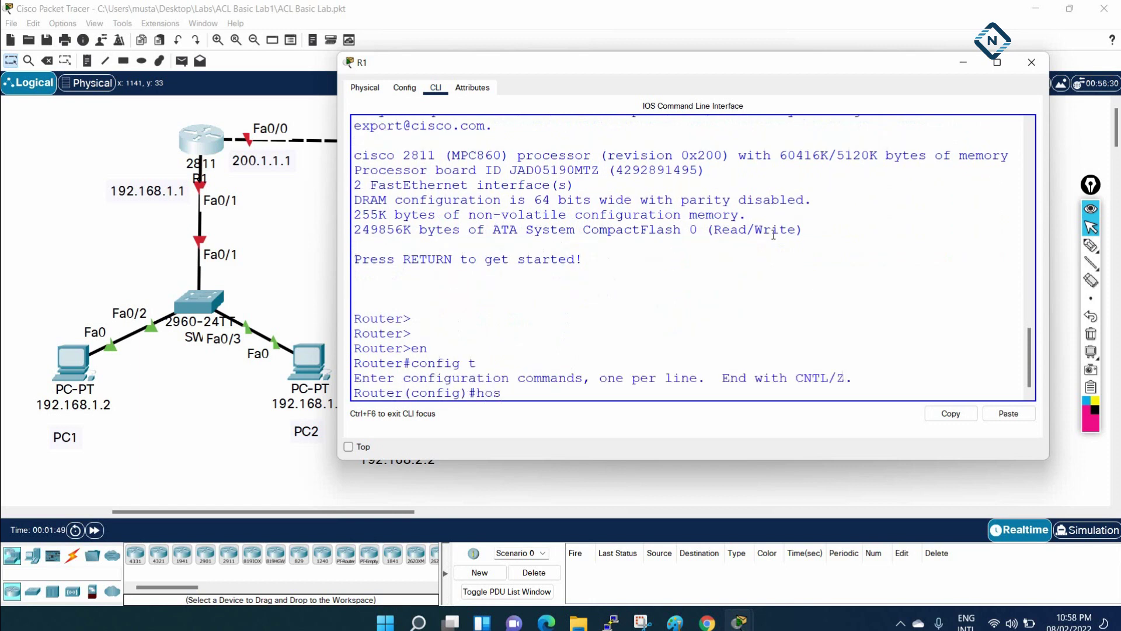
{"action": "type", "text": "hos"}
{"action": "key", "text": "Tab"}
{"action": "type", "text": "R1"}
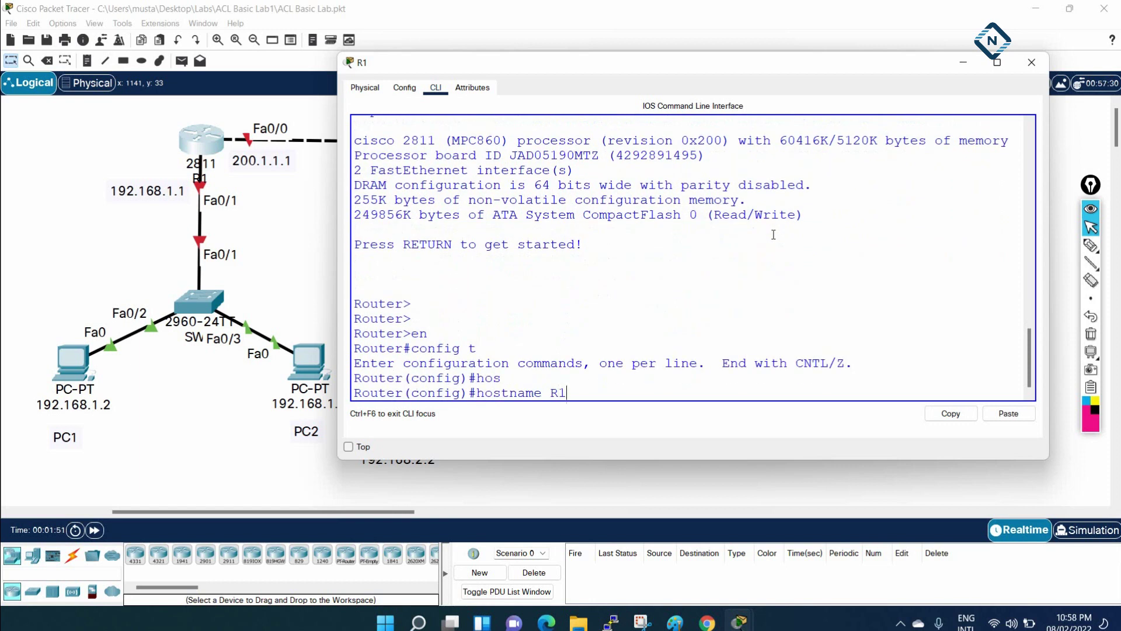
{"action": "key", "text": "Return"}
- Assign IP address 200.1.1.1 with mask 255.255.255.0 to R1's interface f0/0 and enable the interface
{"action": "type", "text": "in"}
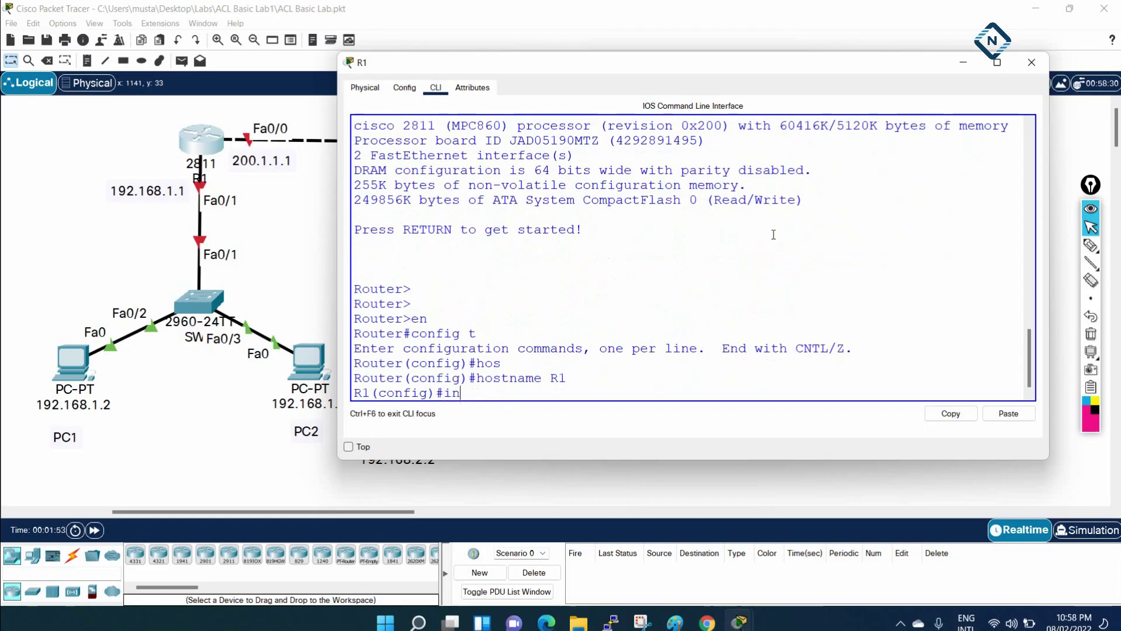
{"action": "type", "text": "t f0/0"}
{"action": "key", "text": "Return"}
{"action": "type", "text": "ip ad"}
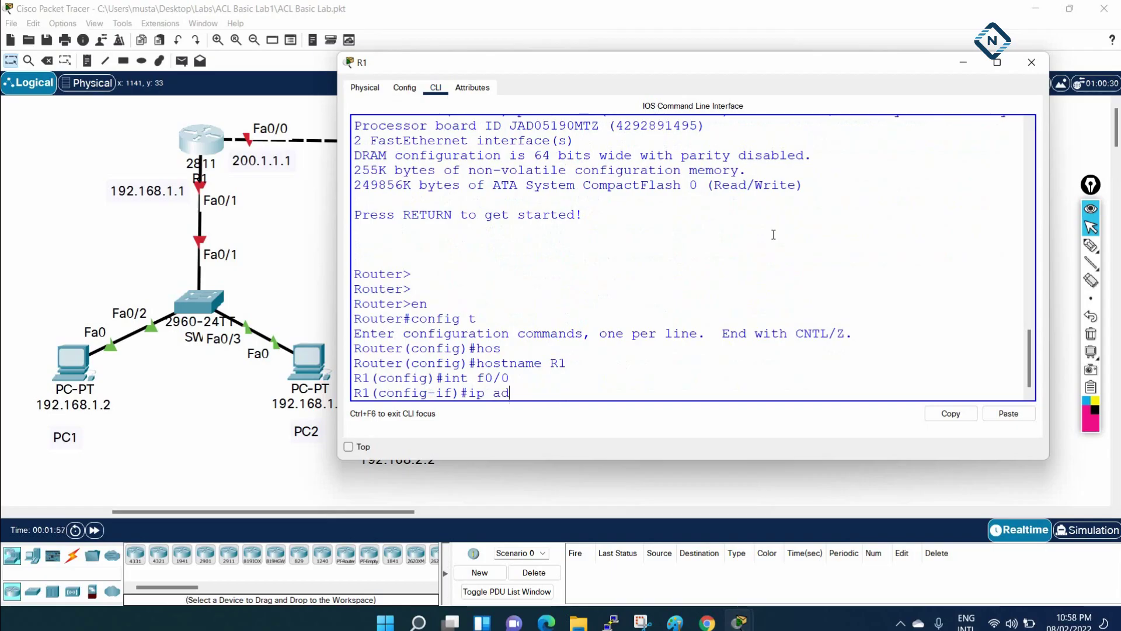
{"action": "type", "text": "d 200.1.1.1 25"}
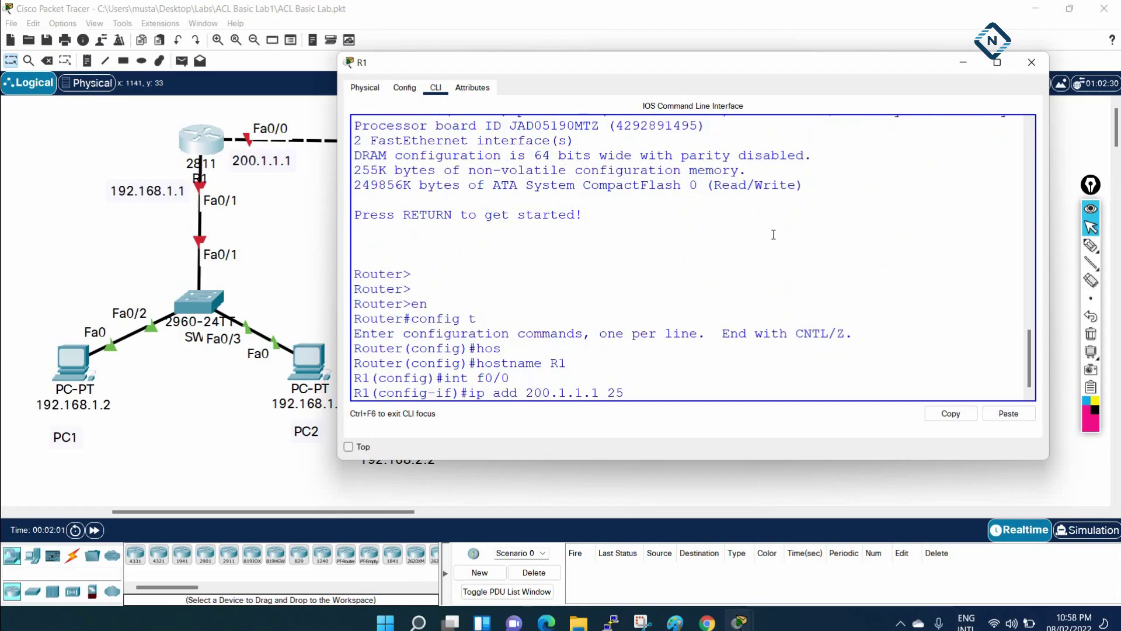
{"action": "type", "text": "5.255.255."}
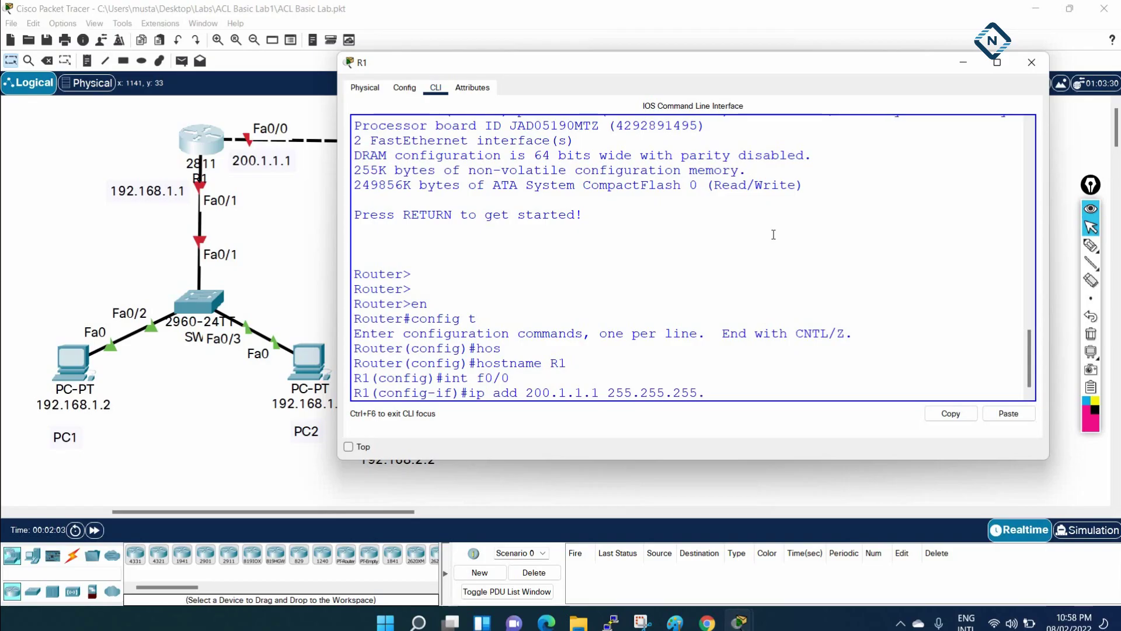
{"action": "type", "text": "0"}
{"action": "key", "text": "Return"}
{"action": "type", "text": "no sh"}
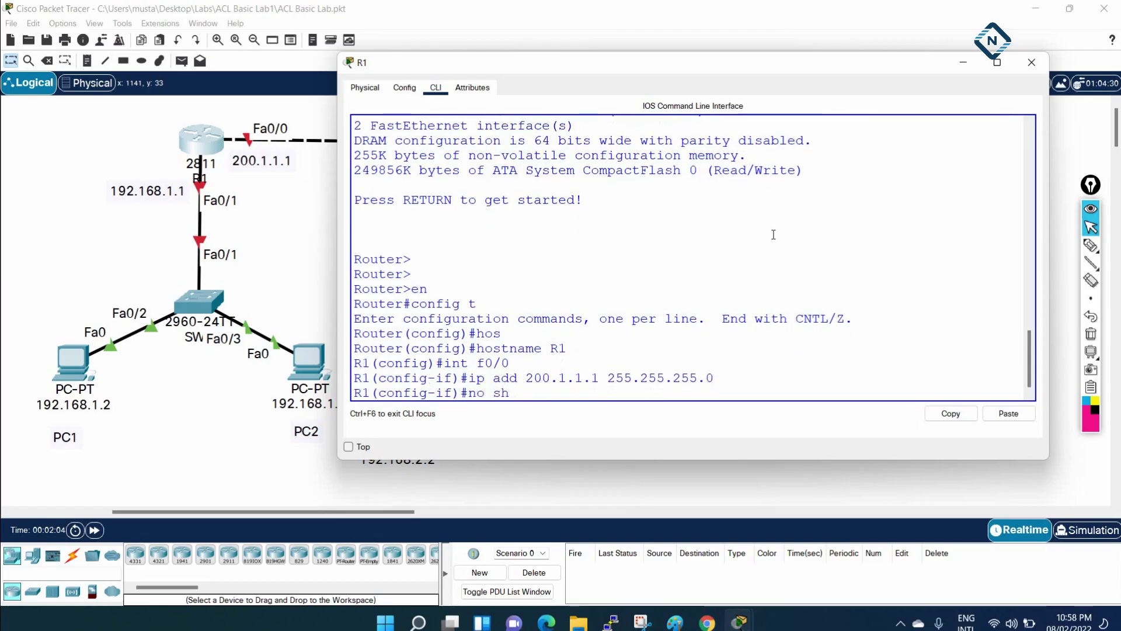
{"action": "key", "text": "Return"}
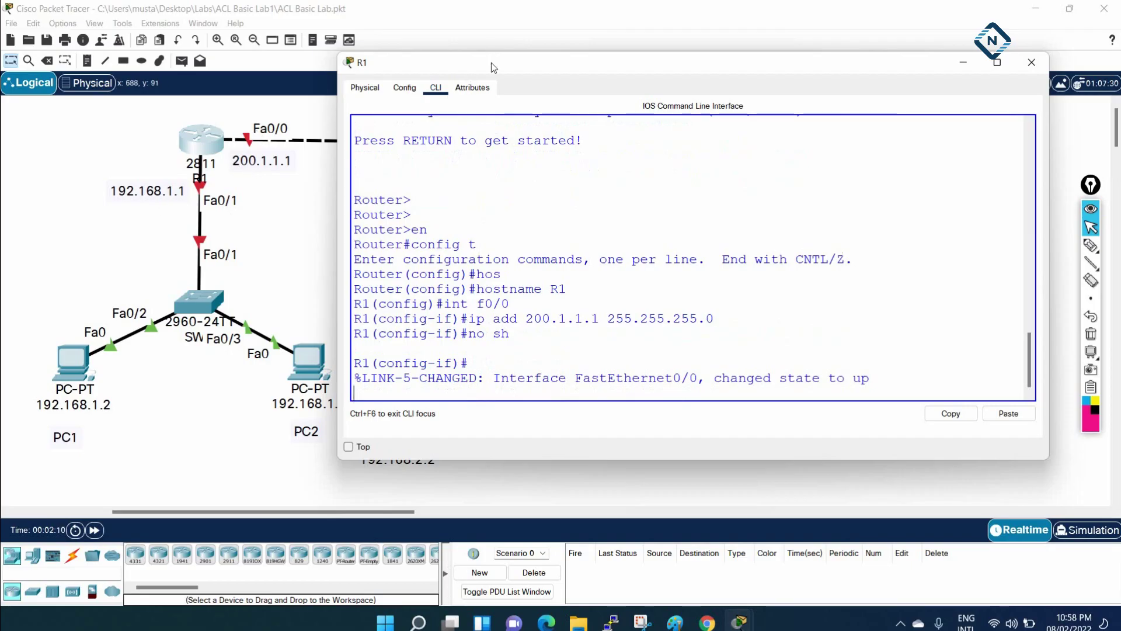
- Assign IP address 192.168.1.1 with mask 255.255.255.0 to R1's interface f0/1 and enable the interface
{"action": "left_click_drag", "start_coordinate": [492, 62], "coordinate": [661, 66]}
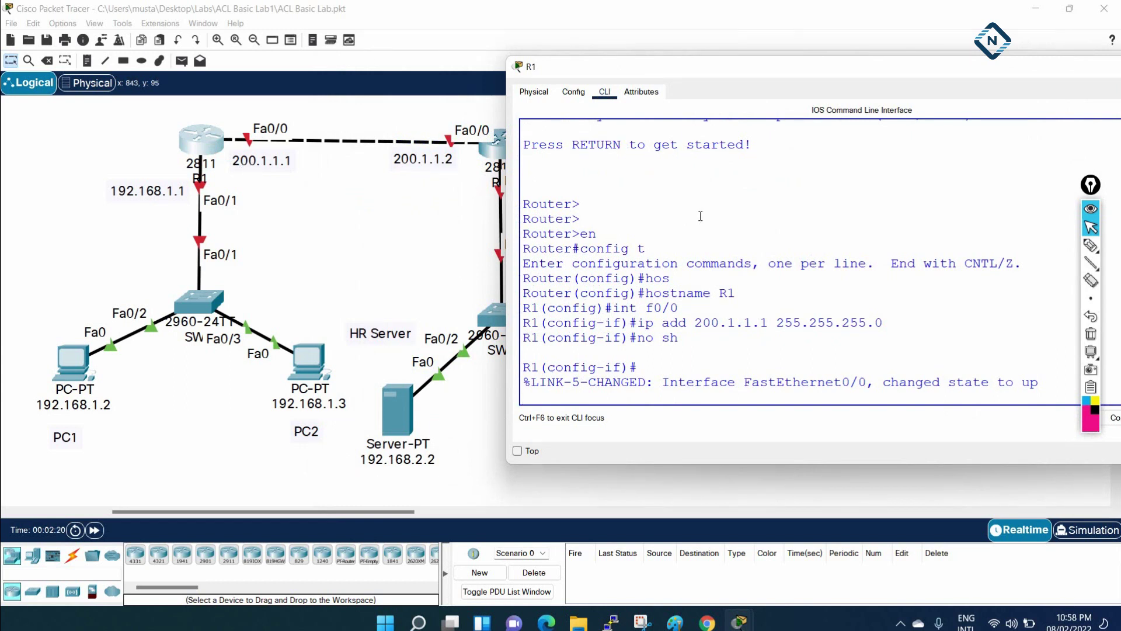
{"action": "key", "text": "Return"}
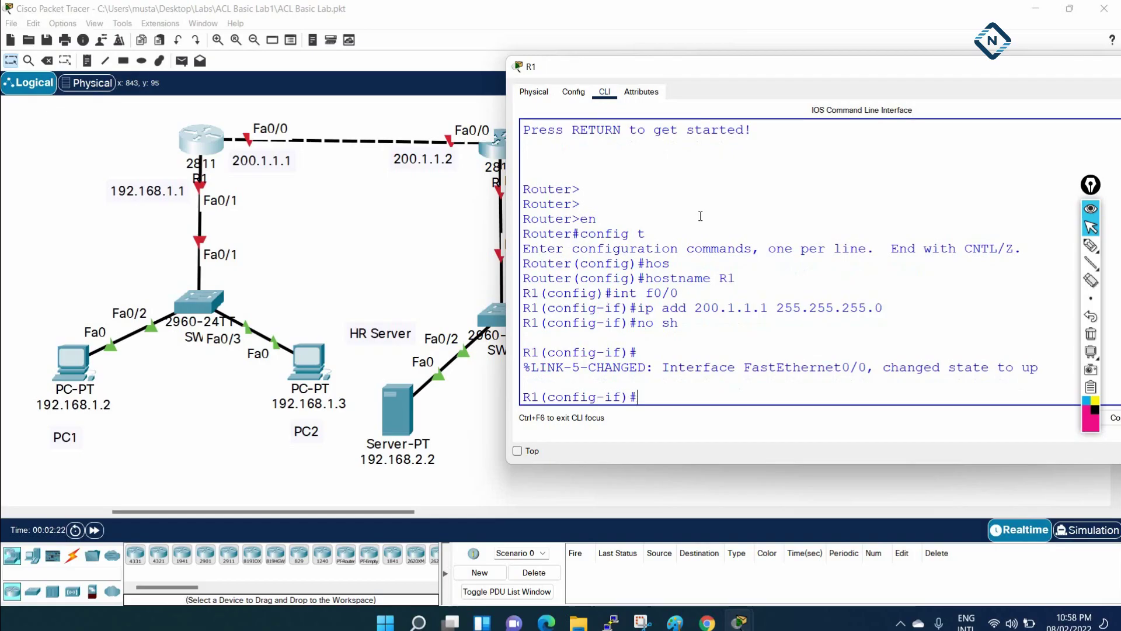
{"action": "type", "text": "int f0/1"}
{"action": "key", "text": "Return"}
{"action": "type", "text": "ip a"}
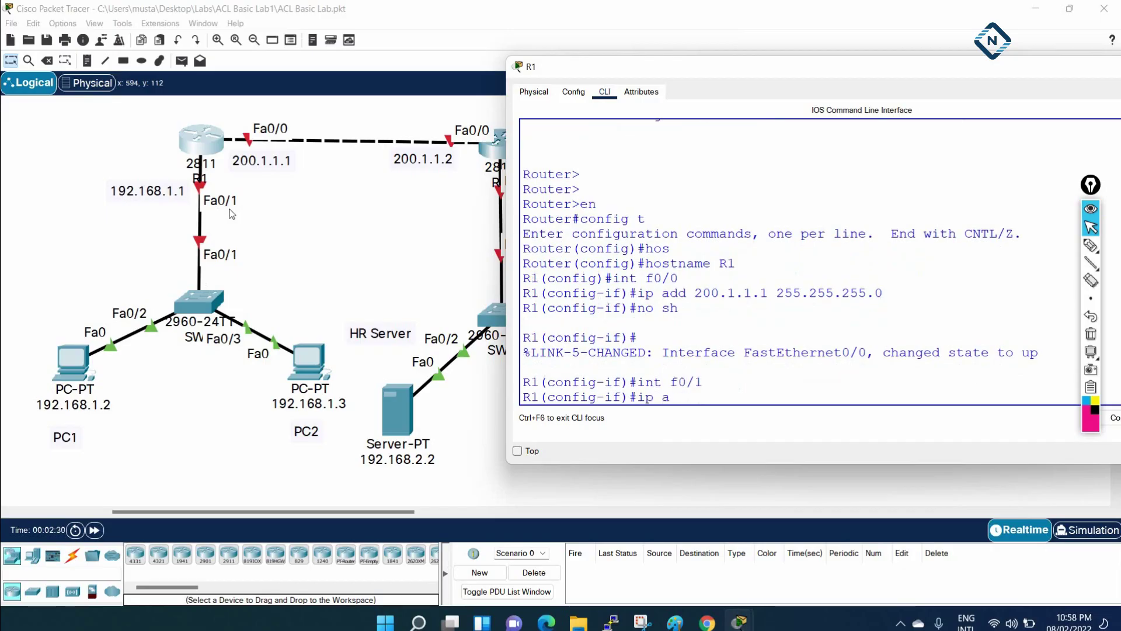
{"action": "type", "text": "dd 192"}
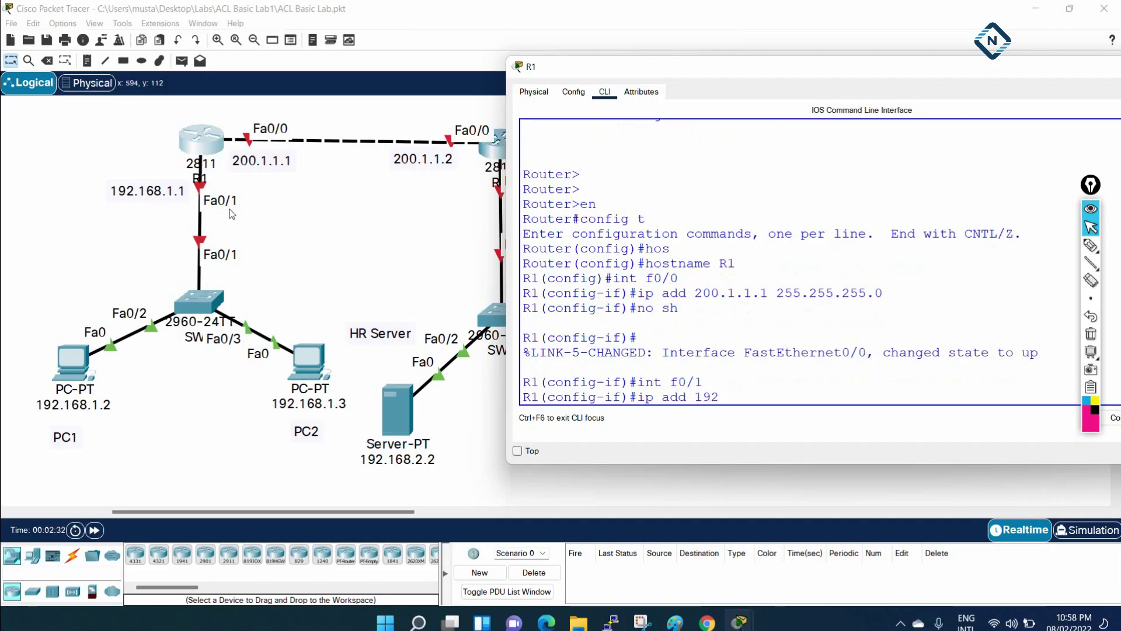
{"action": "type", "text": ".168.1.1 255.255.255.0"}
{"action": "key", "text": "Return"}
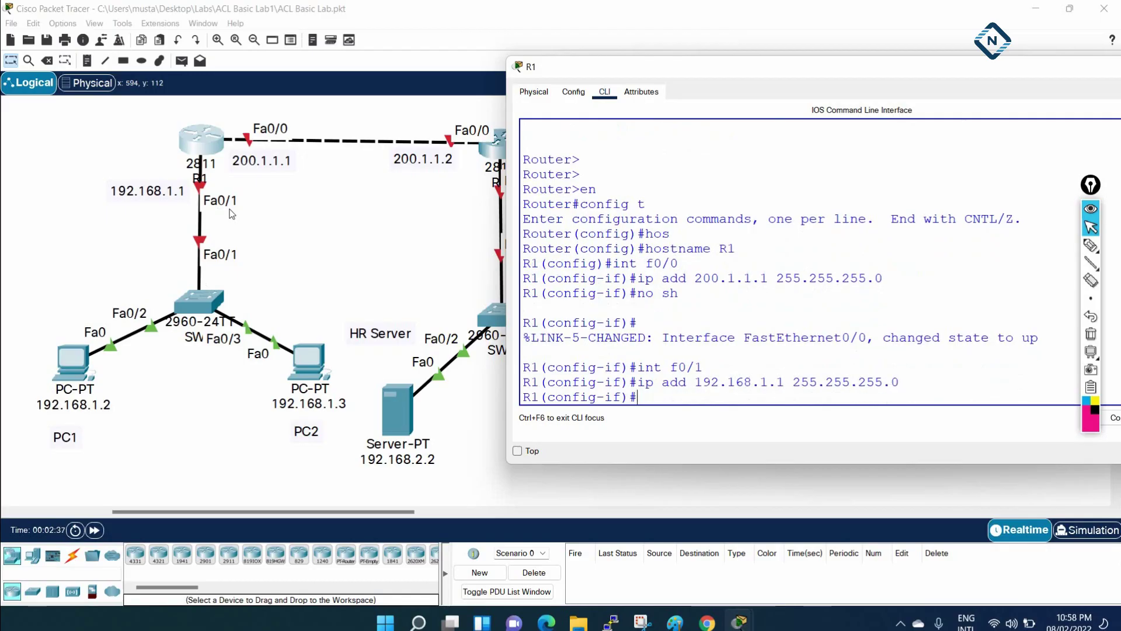
{"action": "type", "text": "no sh"}
{"action": "key", "text": "Return"}
{"action": "key", "text": "Return"}
{"action": "key", "text": "Return"}
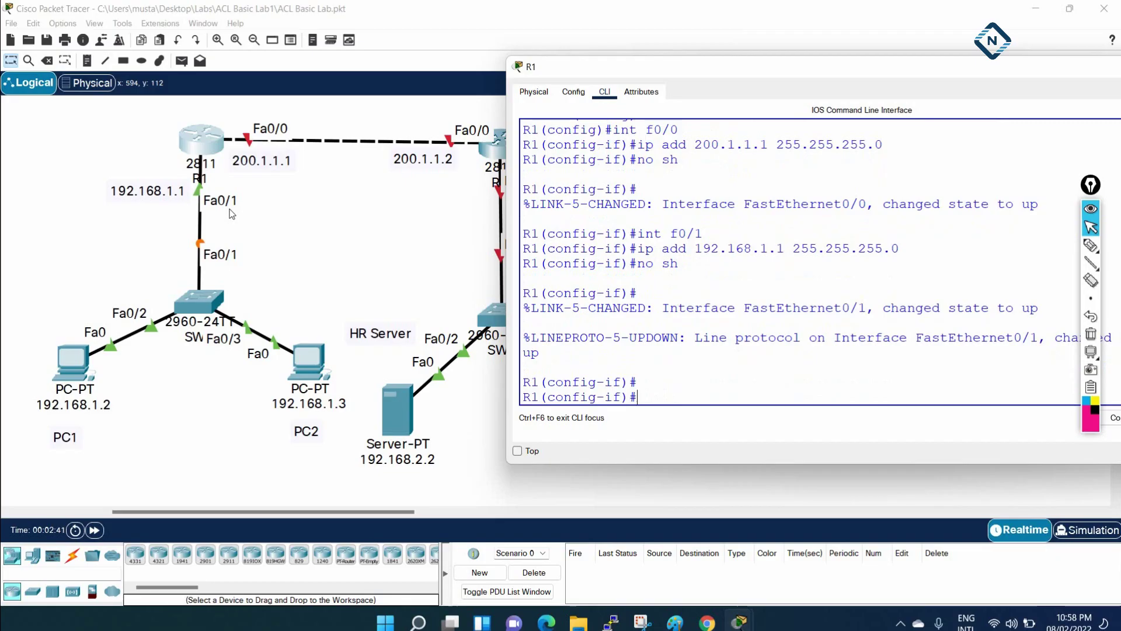
- Save R1's configuration with do wr and close the router's window
{"action": "type", "text": "do wr"}
{"action": "key", "text": "Return"}
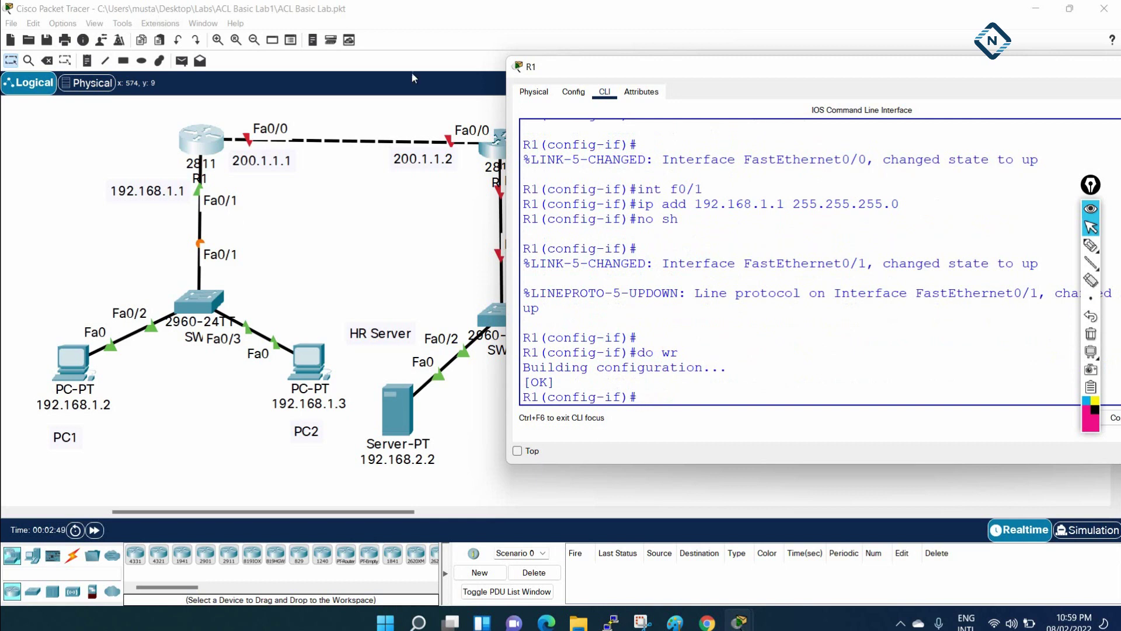
{"action": "left_click_drag", "start_coordinate": [873, 69], "coordinate": [728, 153]}
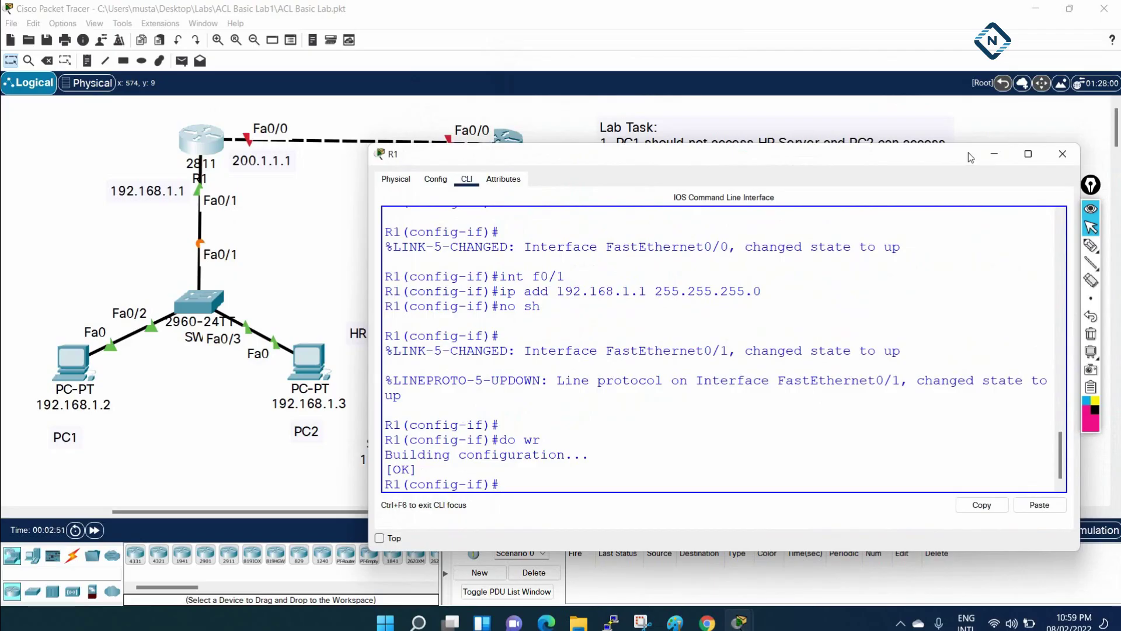
{"action": "left_click", "coordinate": [1079, 151]}
- Annotate the routers as R1 and R2, circle 192.168.1.1 and 192.168.2.1, write OSPF beside R1, and clear all the markings
{"action": "left_click", "coordinate": [1090, 247]}
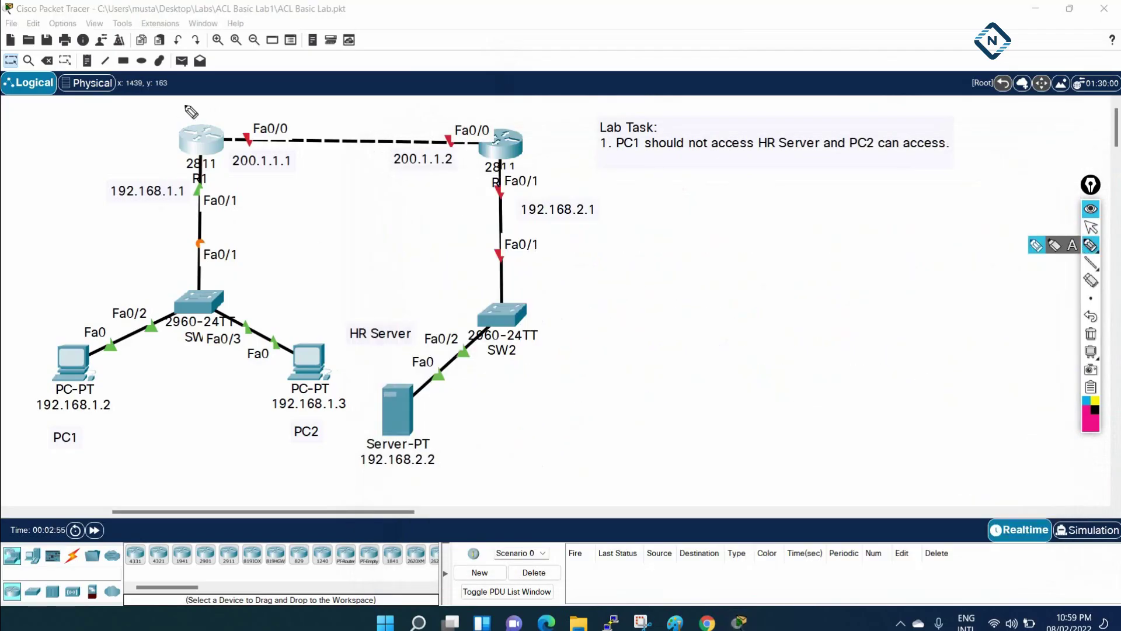
{"action": "left_click_drag", "start_coordinate": [181, 110], "coordinate": [203, 120]}
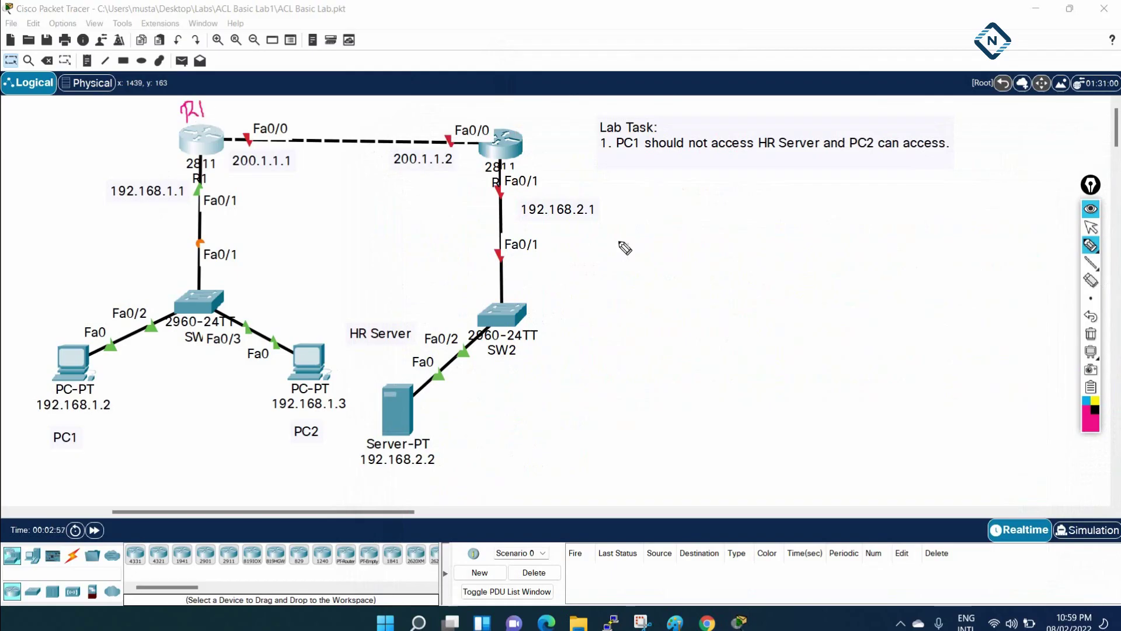
{"action": "mouse_move", "coordinate": [585, 193]}
{"action": "left_mouse_down"}
{"action": "mouse_move", "coordinate": [527, 195]}
{"action": "mouse_move", "coordinate": [522, 219]}
{"action": "mouse_move", "coordinate": [616, 220]}
{"action": "mouse_move", "coordinate": [579, 193]}
{"action": "left_mouse_up"}
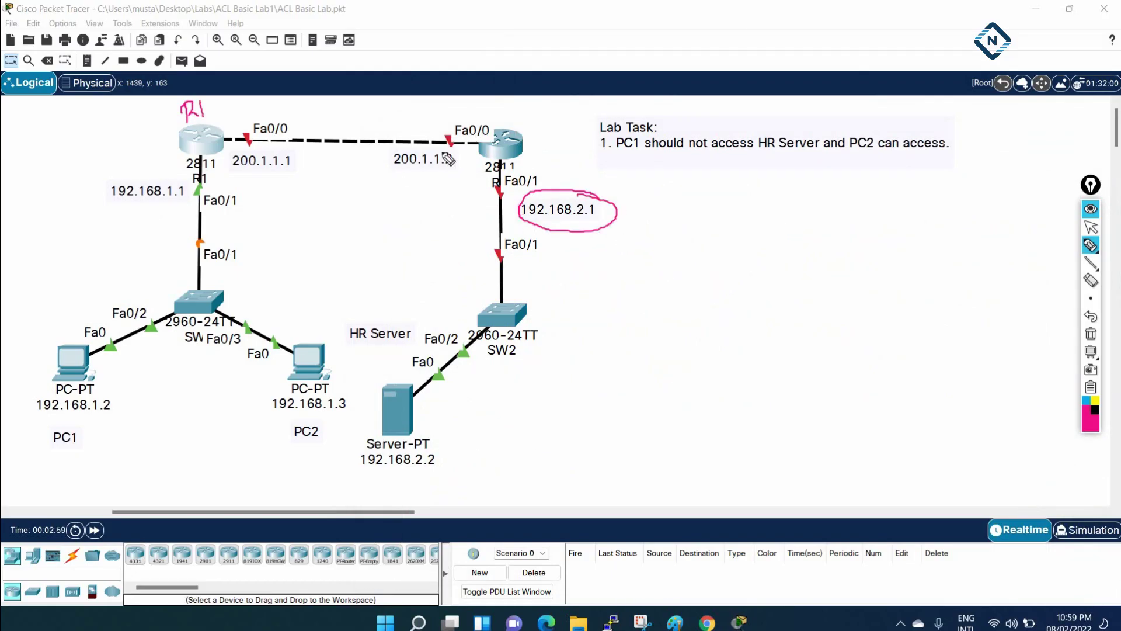
{"action": "mouse_move", "coordinate": [486, 105]}
{"action": "left_mouse_down"}
{"action": "mouse_move", "coordinate": [497, 117]}
{"action": "mouse_move", "coordinate": [517, 112]}
{"action": "left_mouse_up"}
{"action": "mouse_move", "coordinate": [198, 192]}
{"action": "left_mouse_down"}
{"action": "mouse_move", "coordinate": [152, 171]}
{"action": "mouse_move", "coordinate": [86, 184]}
{"action": "mouse_move", "coordinate": [122, 217]}
{"action": "mouse_move", "coordinate": [200, 188]}
{"action": "left_mouse_up"}
{"action": "left_click_drag", "start_coordinate": [133, 116], "coordinate": [175, 144]}
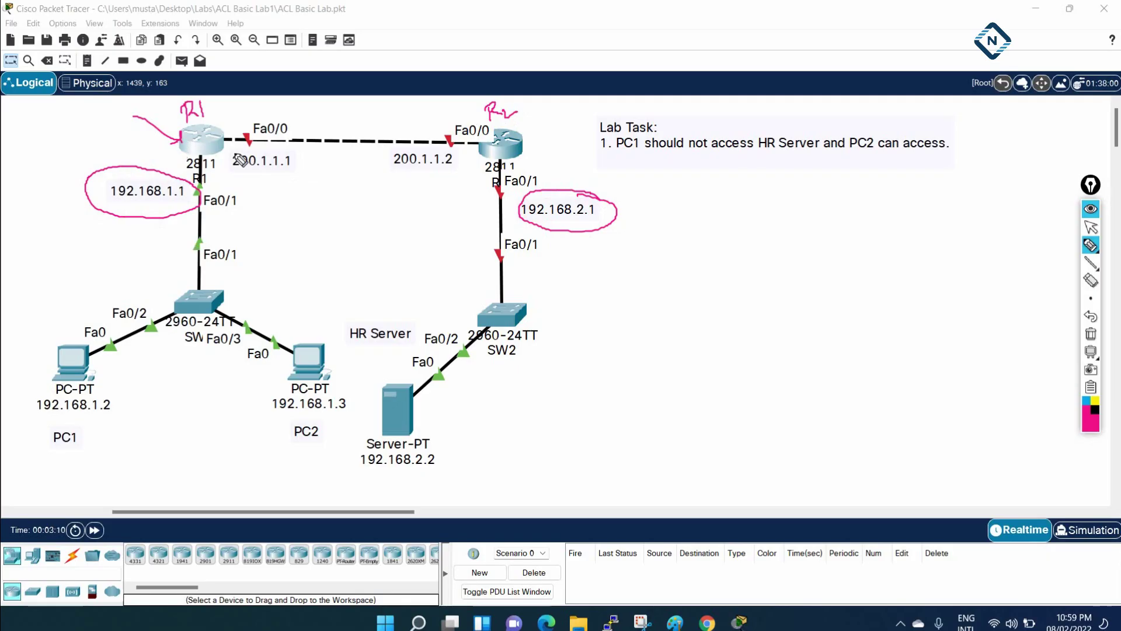
{"action": "left_click_drag", "start_coordinate": [265, 186], "coordinate": [270, 198]}
{"action": "mouse_move", "coordinate": [274, 182]}
{"action": "left_mouse_down"}
{"action": "mouse_move", "coordinate": [298, 189]}
{"action": "mouse_move", "coordinate": [298, 177]}
{"action": "mouse_move", "coordinate": [294, 203]}
{"action": "left_mouse_up"}
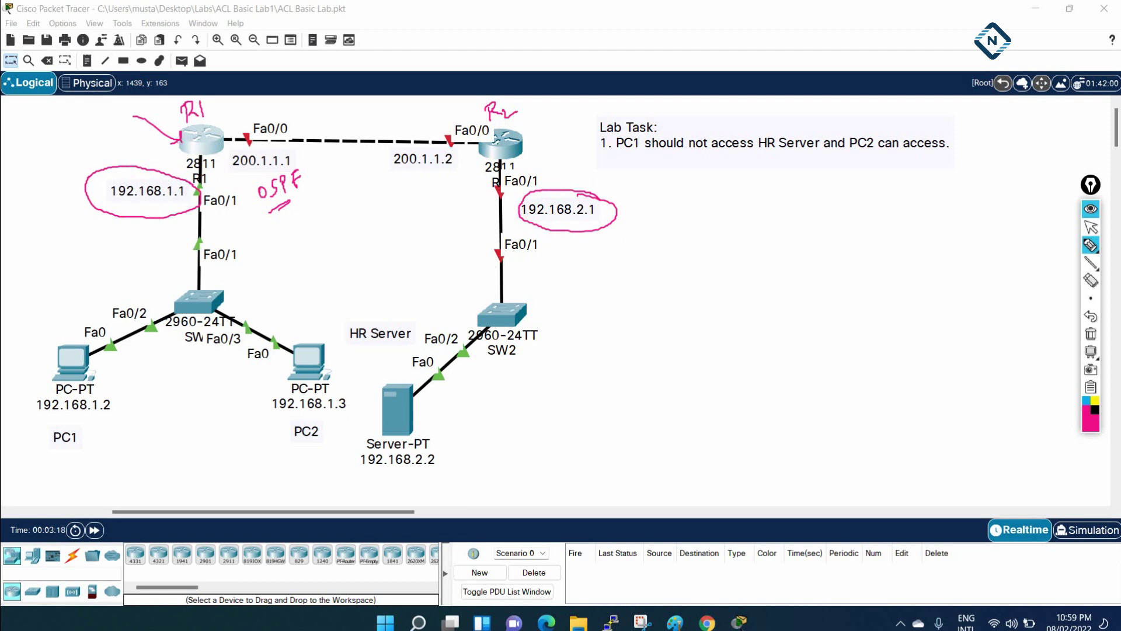
{"action": "left_click", "coordinate": [1091, 334]}
{"action": "left_click", "coordinate": [1091, 227]}
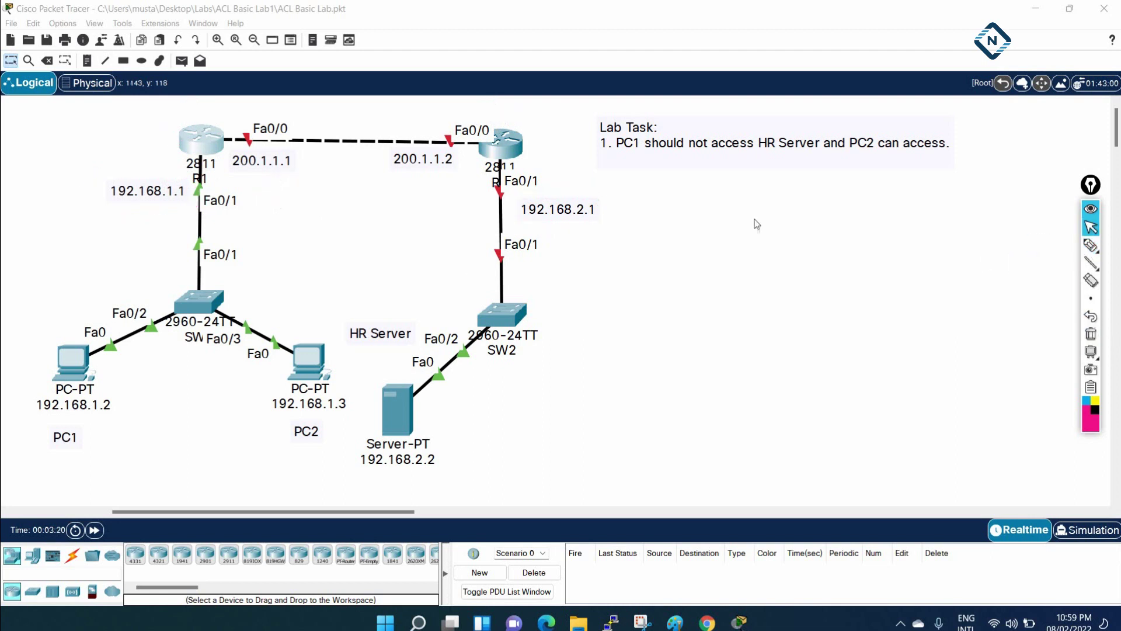
- Reopen R1's command line, leave interface configuration mode and start OSPF routing process 1
{"action": "left_click", "coordinate": [197, 142]}
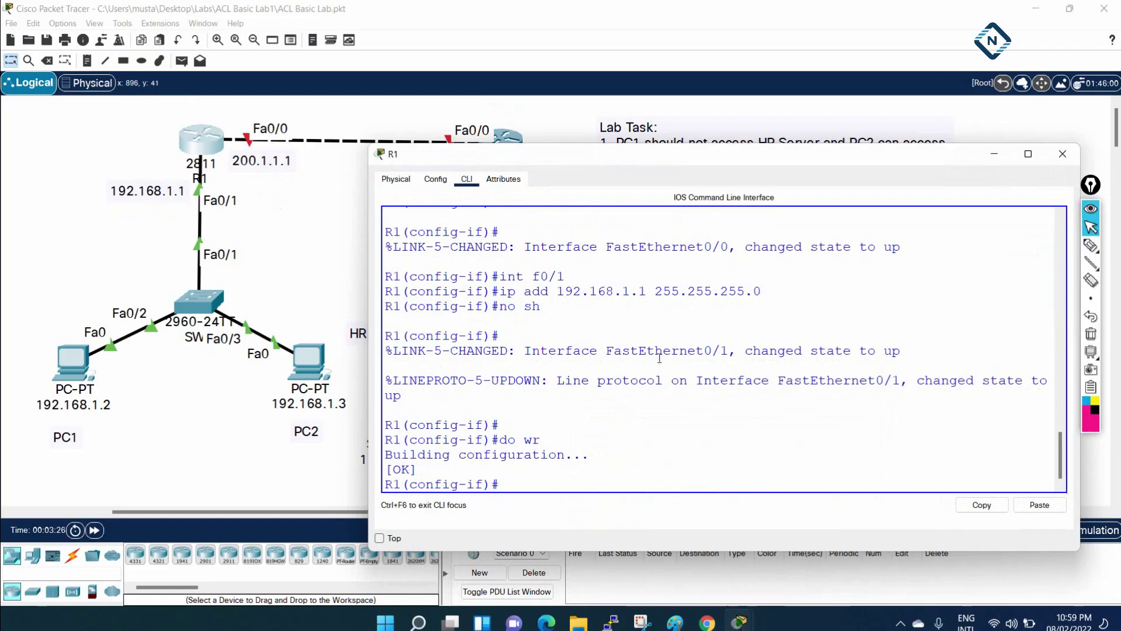
{"action": "key", "text": "Return"}
{"action": "key", "text": "Return"}
{"action": "key", "text": "Return"}
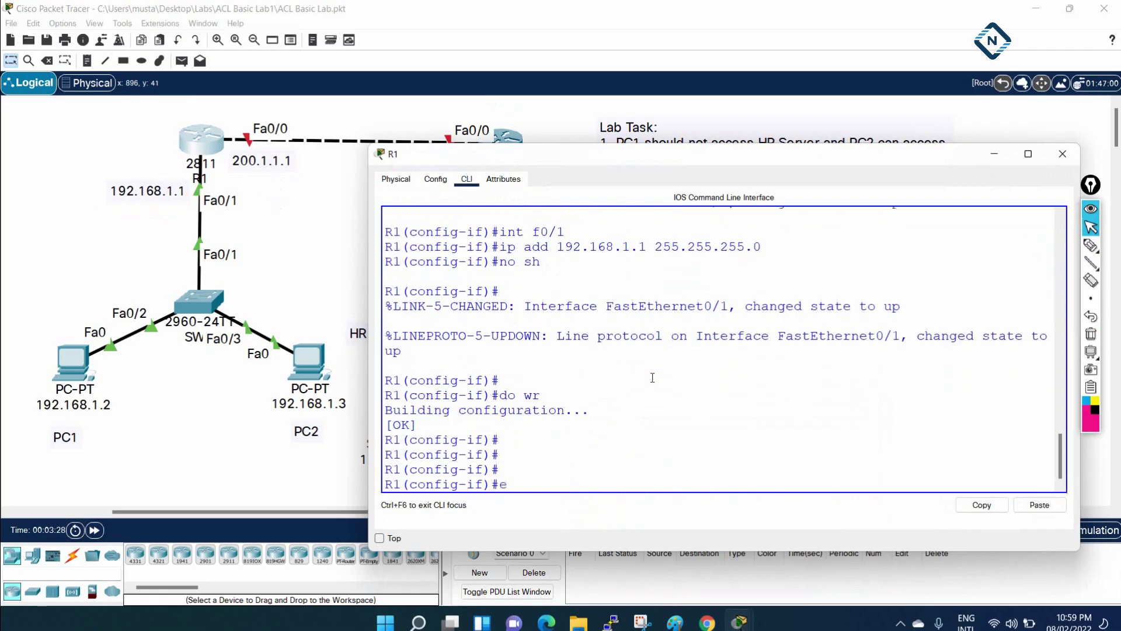
{"action": "type", "text": "exit"}
{"action": "key", "text": "Return"}
{"action": "type", "text": "rou"}
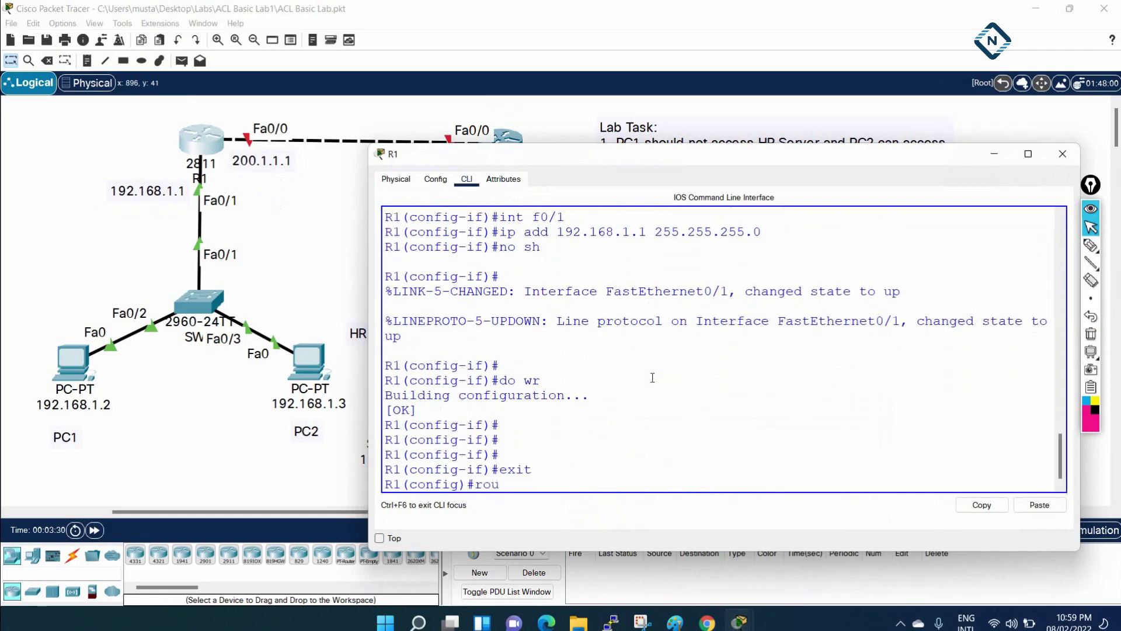
{"action": "key", "text": "Tab"}
{"action": "type", "text": "osp"}
{"action": "key", "text": "Tab"}
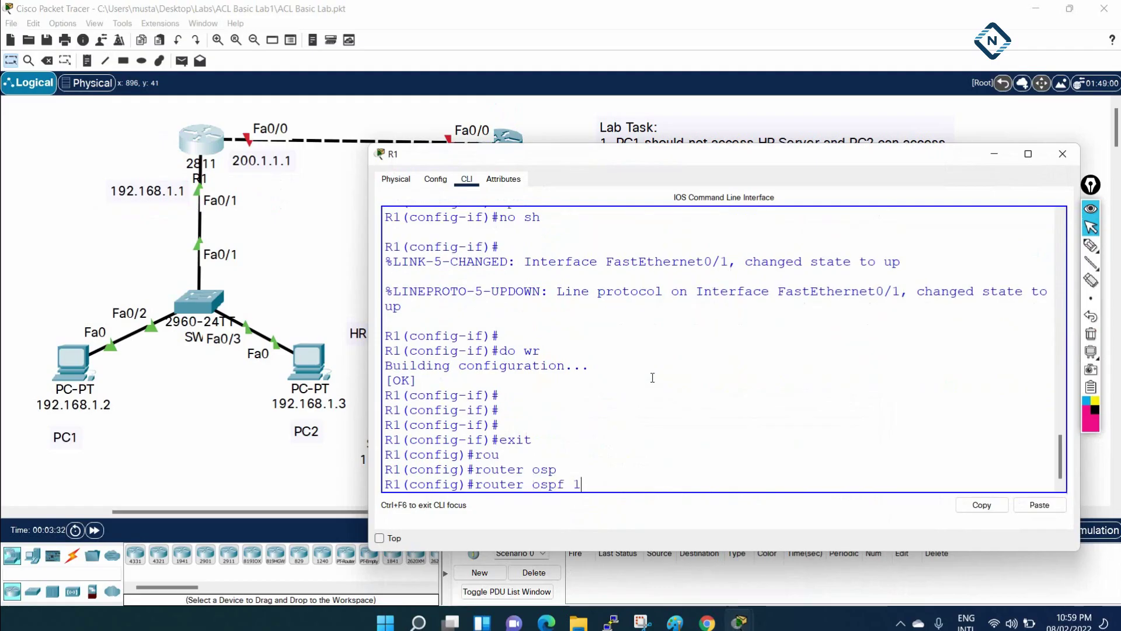
{"action": "type", "text": "1"}
{"action": "key", "text": "Return"}
- Add R1's interface f0/0 to OSPF process 1 in area 0
{"action": "type", "text": "int"}
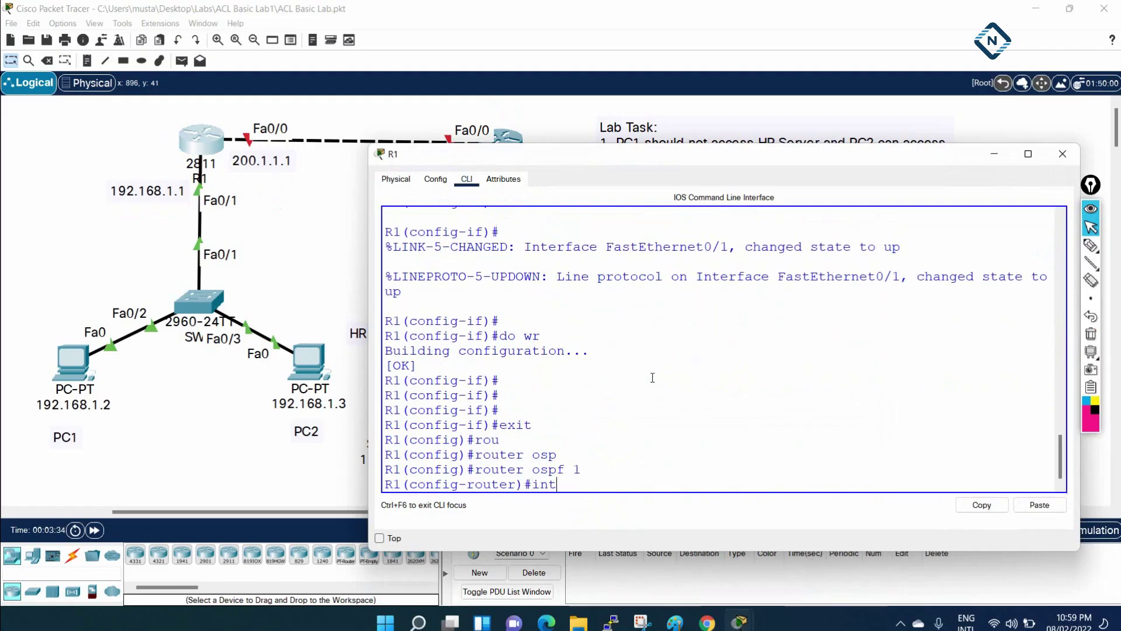
{"action": "type", "text": " f0/0"}
{"action": "key", "text": "Return"}
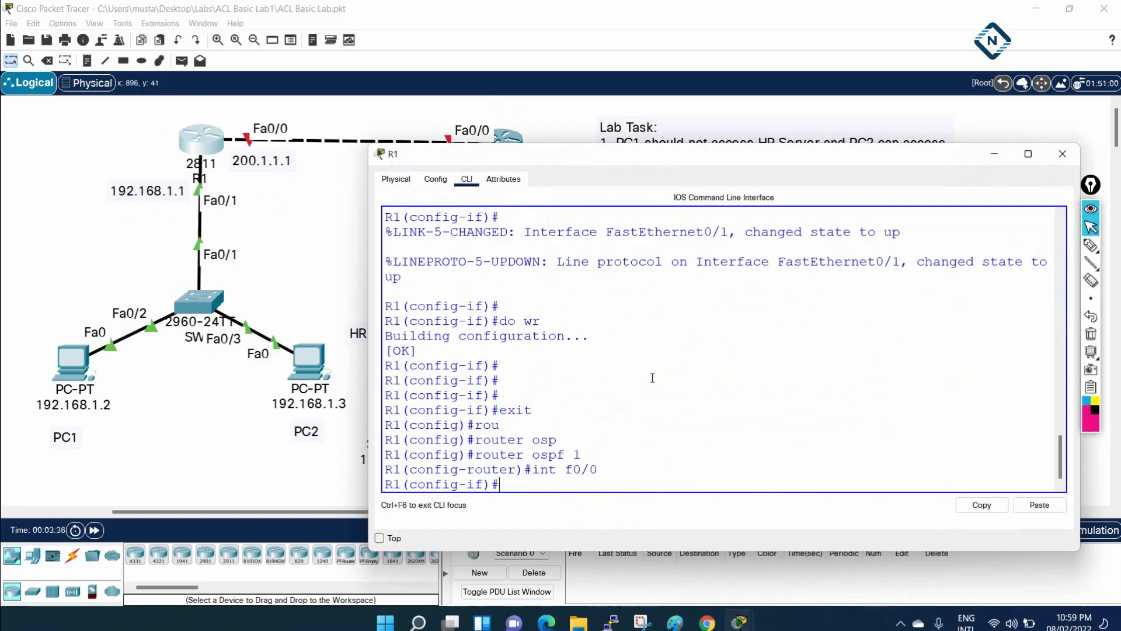
{"action": "type", "text": "ip ospf 1 area 0"}
{"action": "key", "text": "Return"}
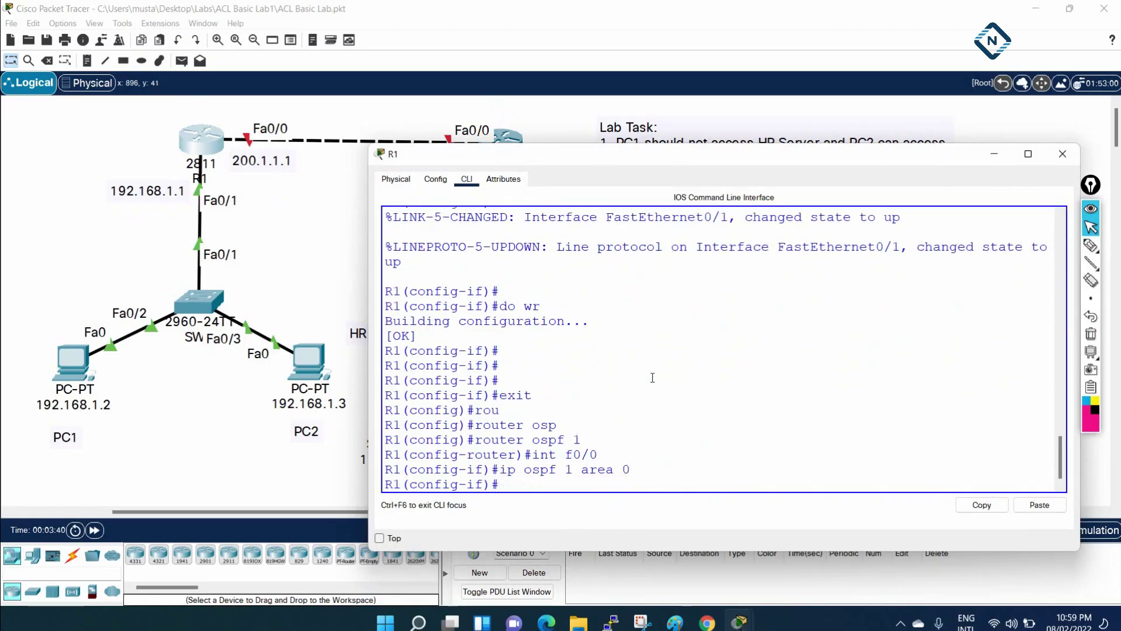
- Add R1's interface f0/1 to OSPF process 1 in area 0
{"action": "type", "text": "int f0/1"}
{"action": "key", "text": "Return"}
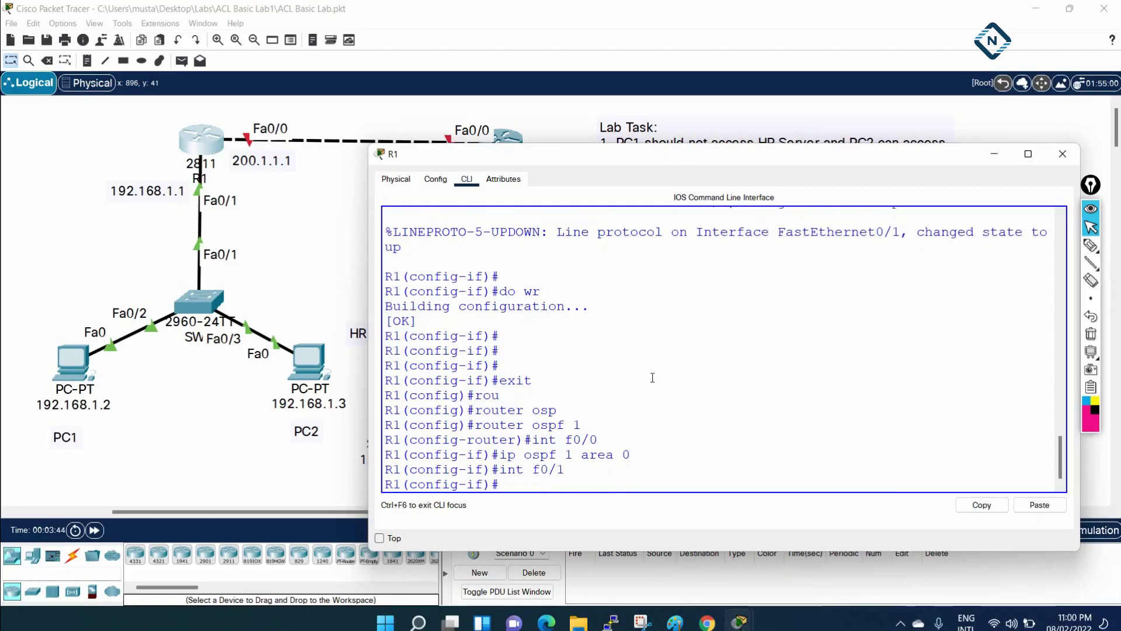
{"action": "type", "text": "ip os"}
{"action": "key", "text": "Tab"}
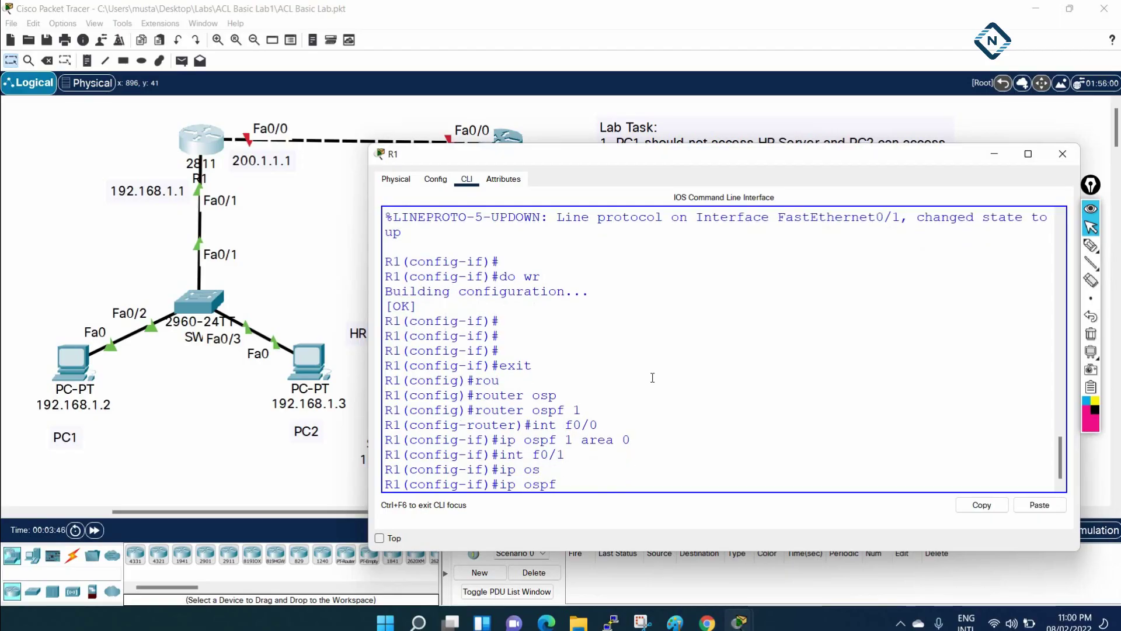
{"action": "type", "text": "1 area 0"}
{"action": "key", "text": "Return"}
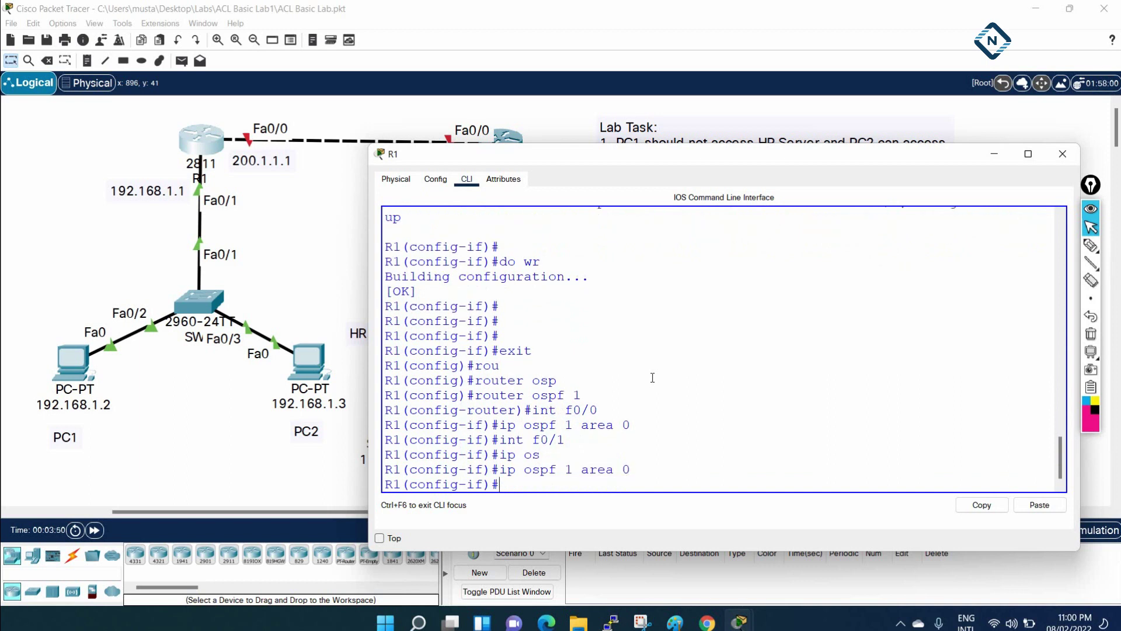
- Return R1 to privileged mode, save its configuration with wr and close the router's window
{"action": "key", "text": "ctrl+z"}
{"action": "key", "text": "Return"}
{"action": "key", "text": "Return"}
{"action": "type", "text": "wr"}
{"action": "key", "text": "Return"}
{"action": "key", "text": "Return"}
{"action": "key", "text": "Return"}
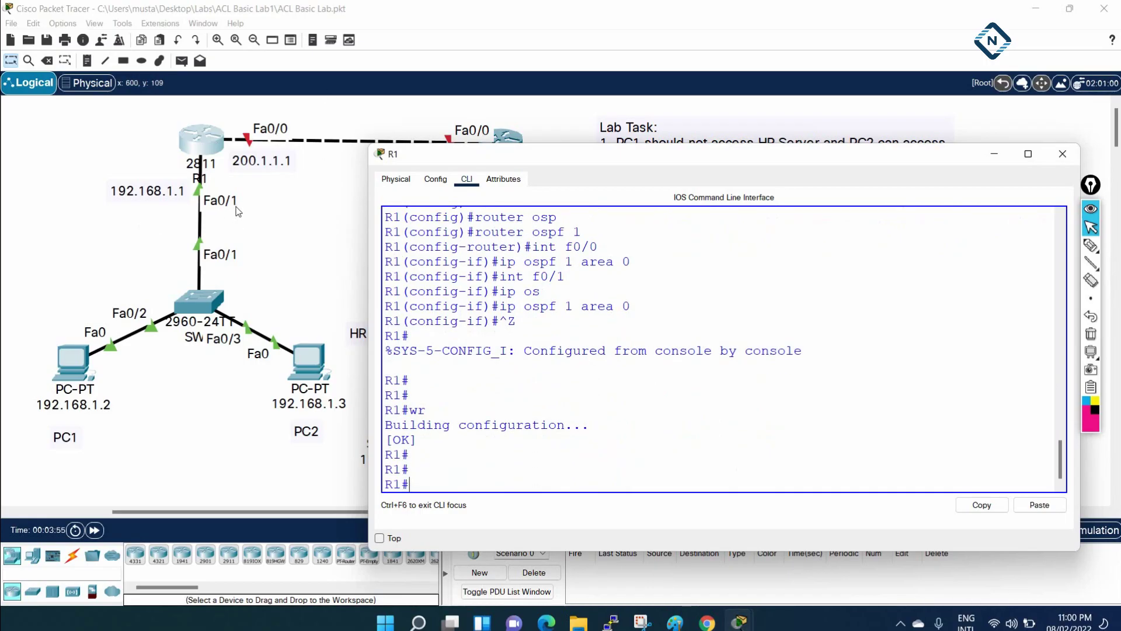
{"action": "left_click", "coordinate": [1062, 154]}
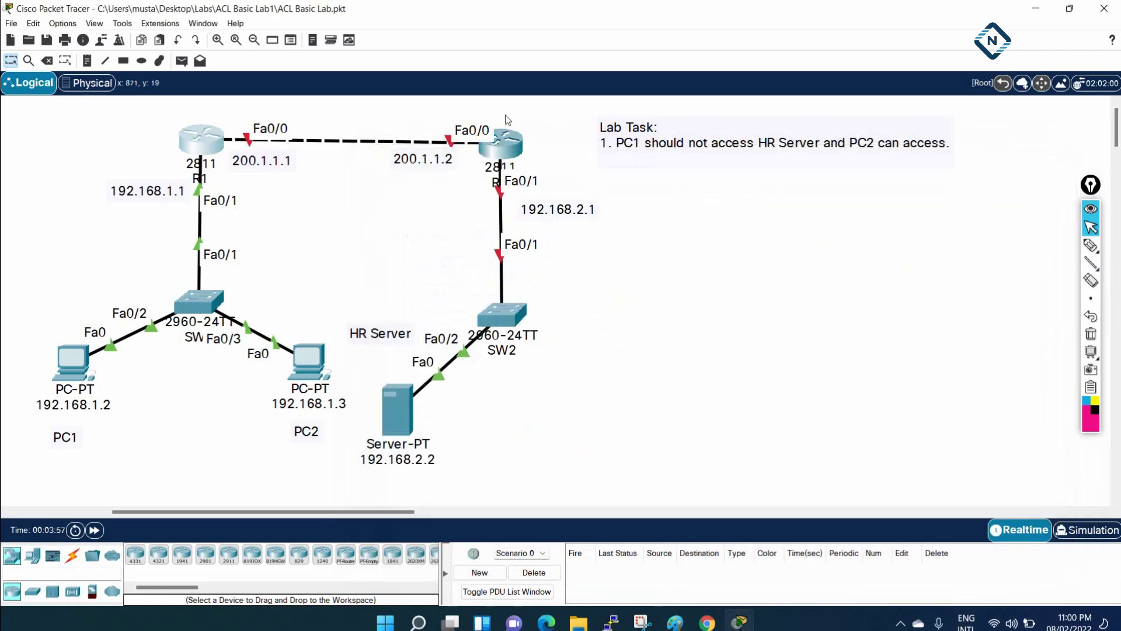
- Open router R2's command line, widen its window and bring up the router prompt
{"action": "left_click", "coordinate": [501, 139]}
{"action": "left_click", "coordinate": [456, 123]}
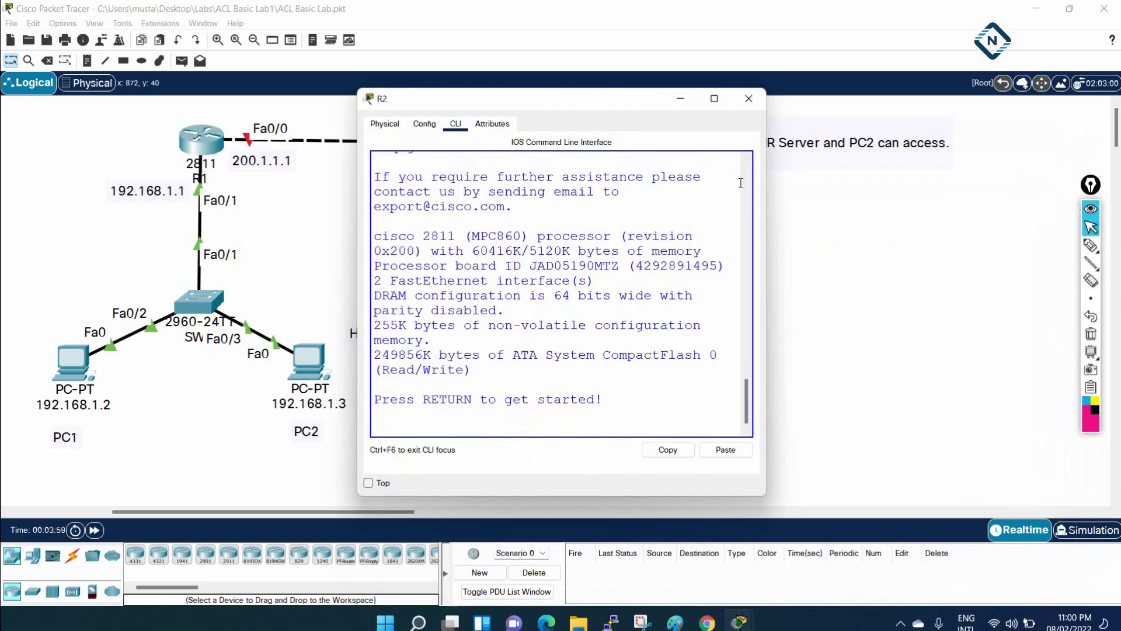
{"action": "left_click_drag", "start_coordinate": [766, 178], "coordinate": [1117, 221]}
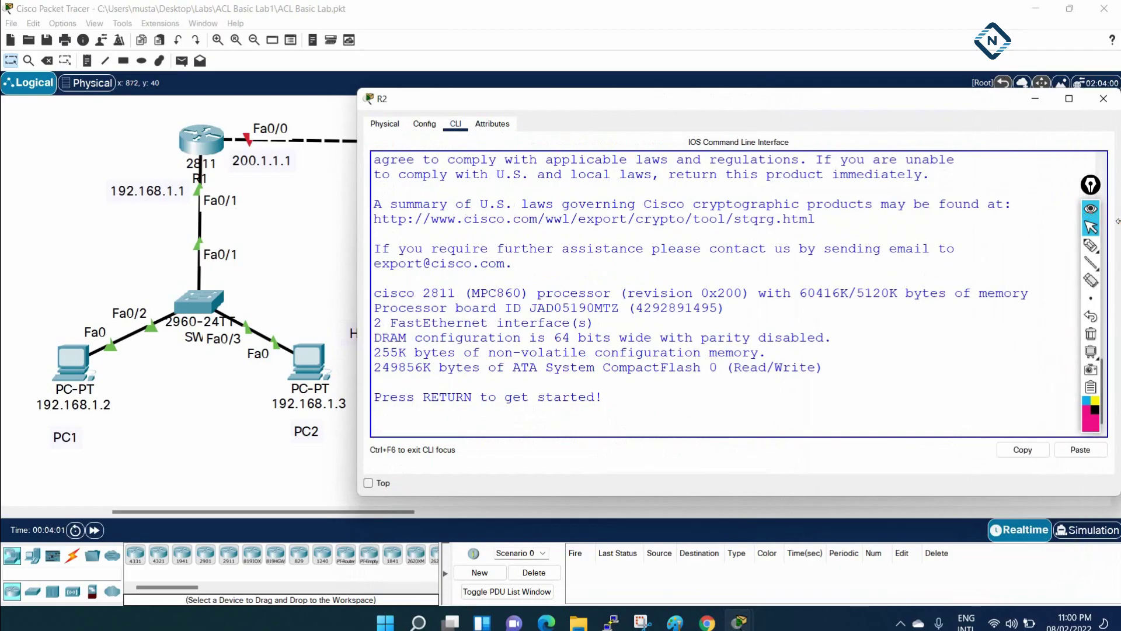
{"action": "key", "text": "Return"}
{"action": "key", "text": "Return"}
{"action": "key", "text": "Return"}
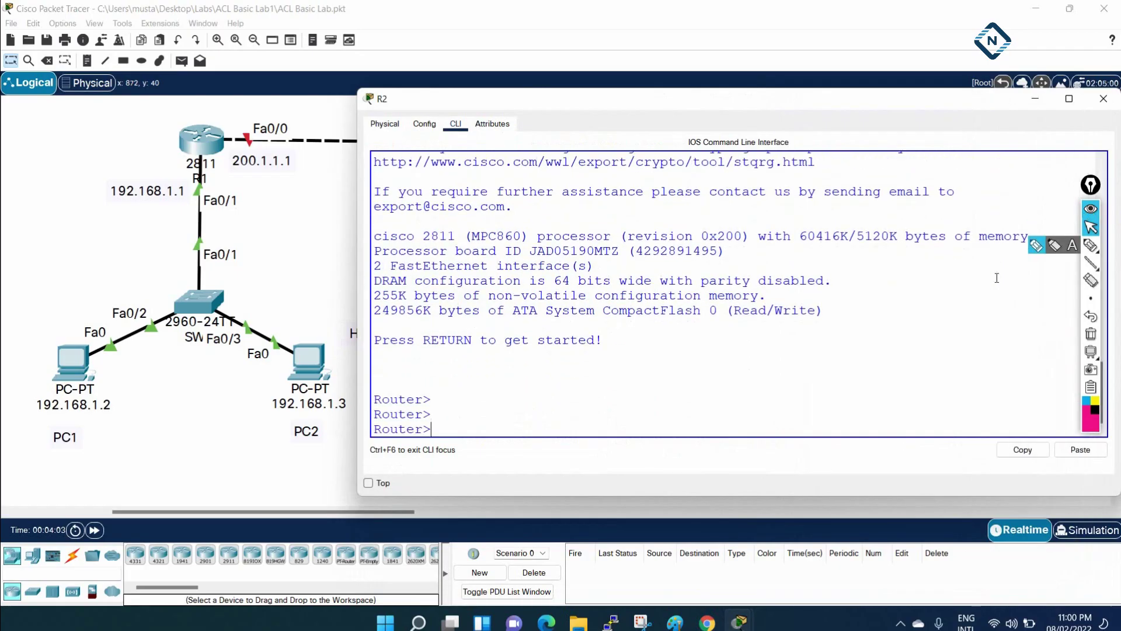
- Enter global configuration mode on the second router and set its hostname to R2
{"action": "type", "text": "en"}
{"action": "key", "text": "Return"}
{"action": "type", "text": "config t"}
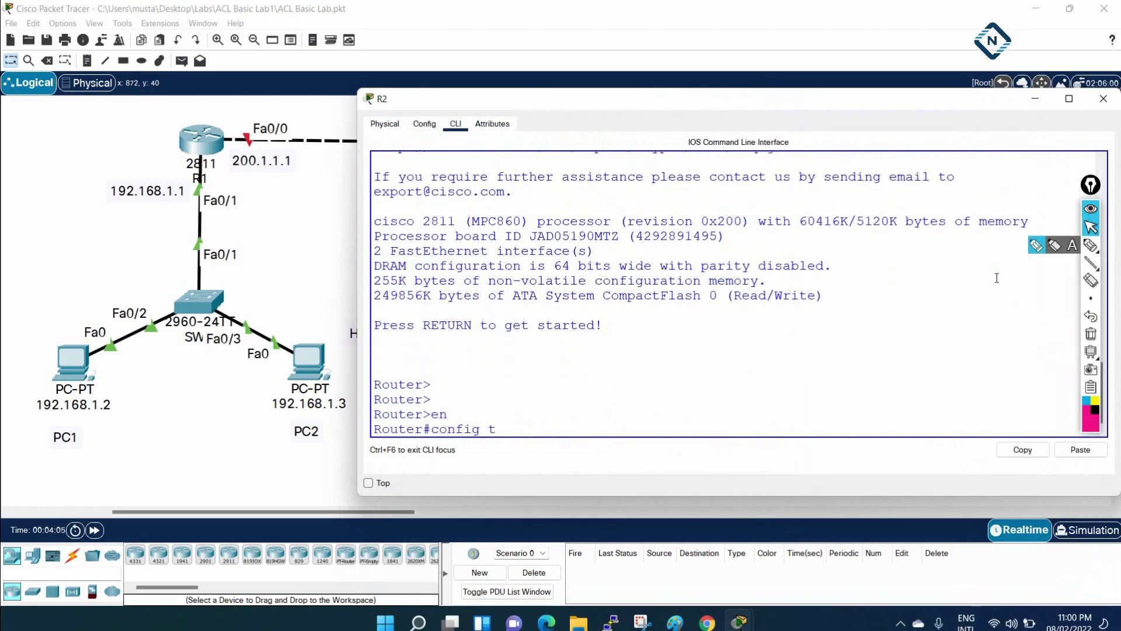
{"action": "key", "text": "Return"}
{"action": "type", "text": "ho"}
{"action": "key", "text": "Tab"}
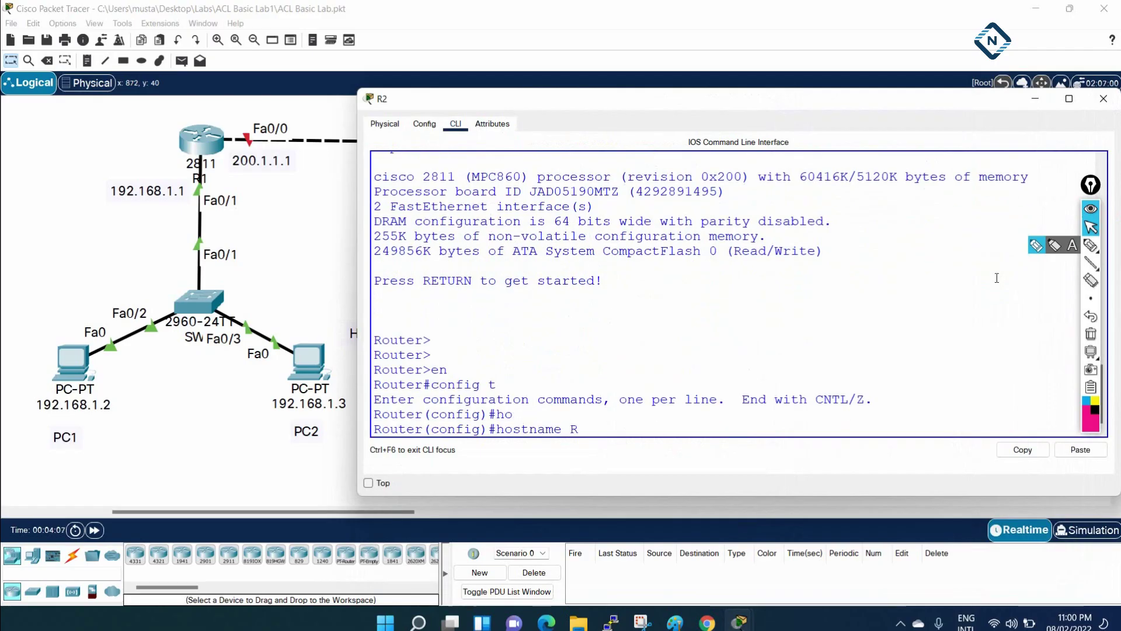
{"action": "type", "text": "R2"}
{"action": "key", "text": "Return"}
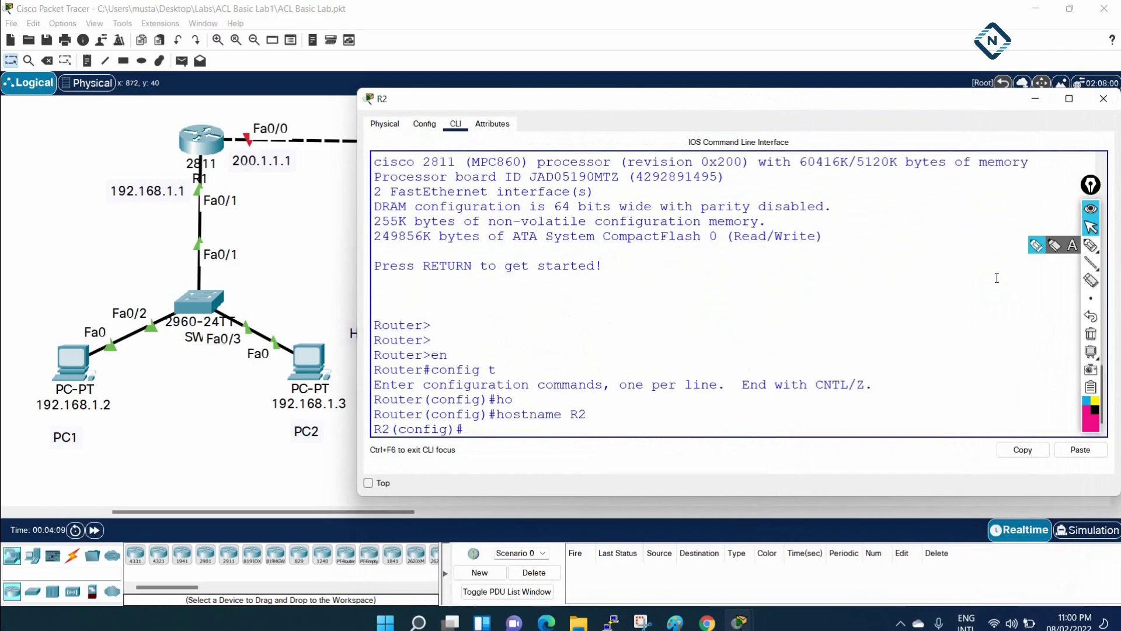
- Assign IP address 200.1.1.2 with mask 255.255.255.0 to R2's interface f0/0 and enable the interface
{"action": "left_click_drag", "start_coordinate": [830, 104], "coordinate": [582, 188]}
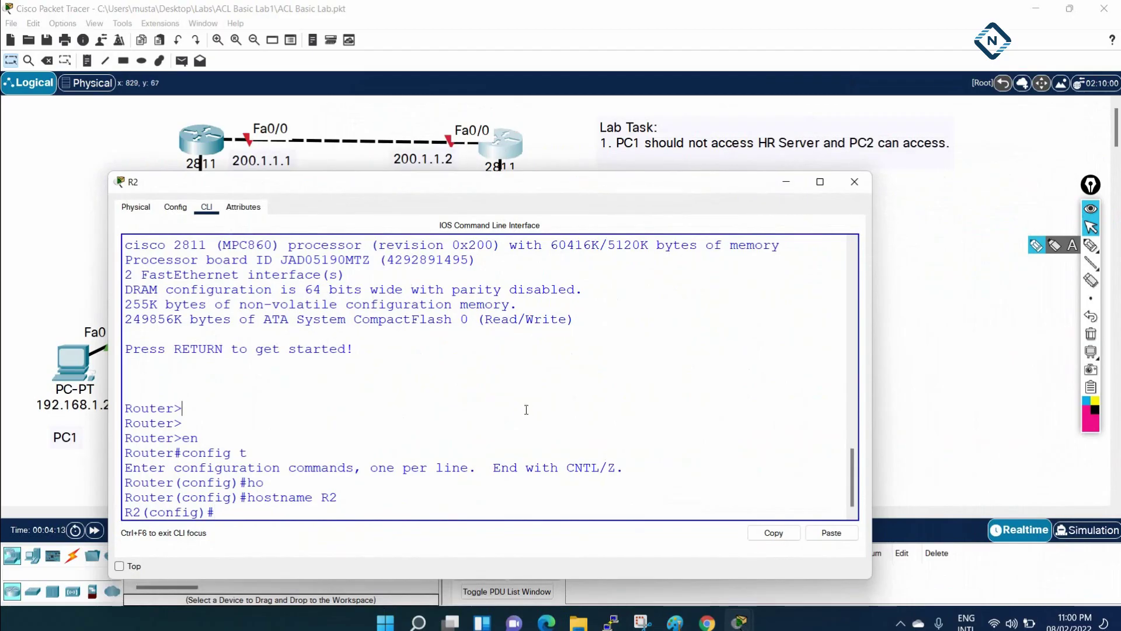
{"action": "type", "text": "int f0/0"}
{"action": "key", "text": "Return"}
{"action": "type", "text": "ad"}
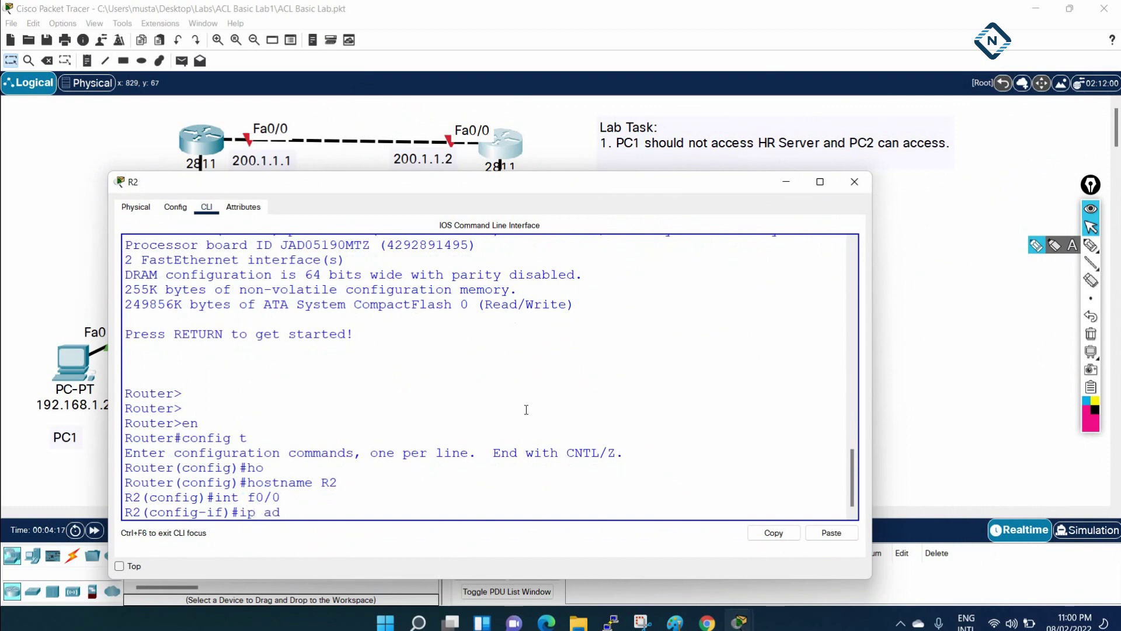
{"action": "type", "text": "d 200.1.1.2 255.255.255."}
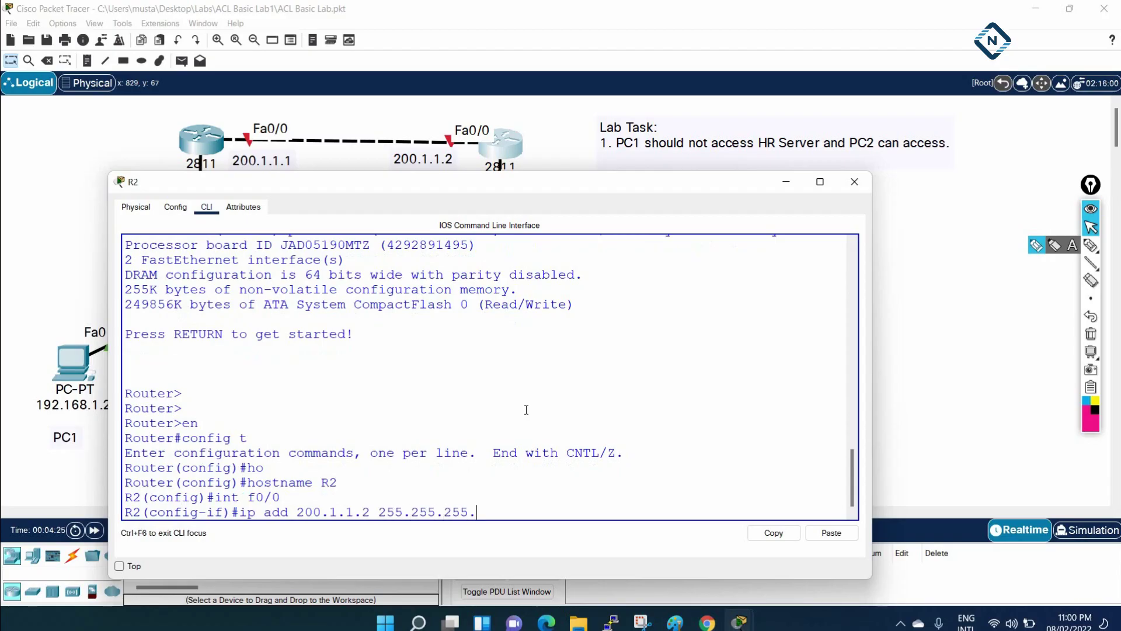
{"action": "type", "text": "0"}
{"action": "key", "text": "Return"}
{"action": "type", "text": "no sh"}
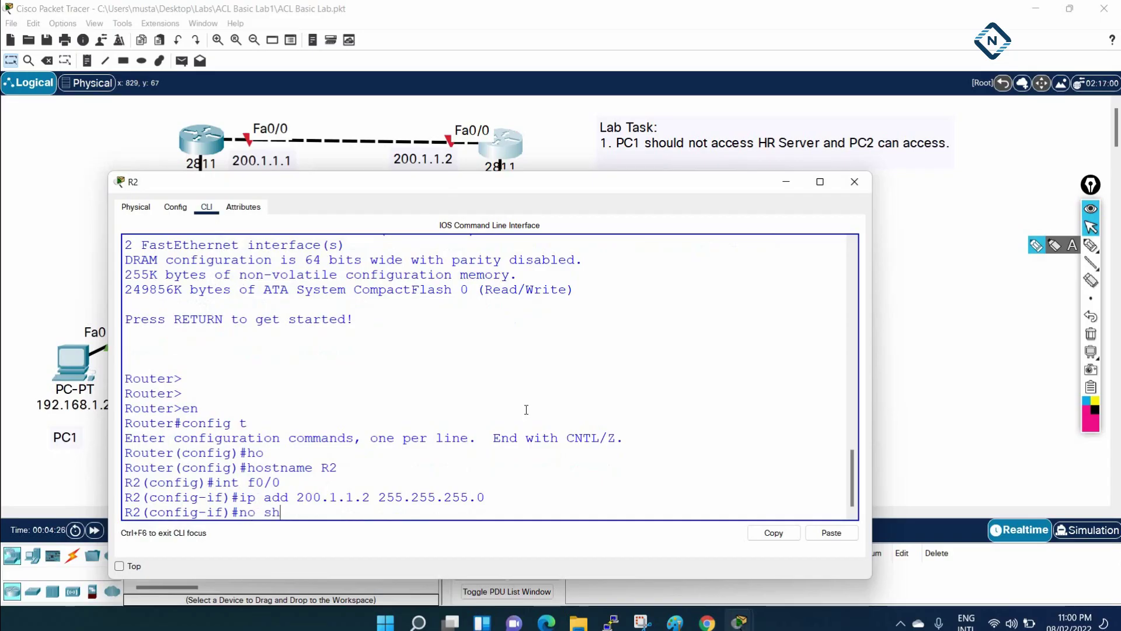
{"action": "key", "text": "Return"}
{"action": "key", "text": "Return"}
- Assign IP address 192.168.2.1 with mask 255.255.255.0 to R2's interface f0/1 and enable the interface
{"action": "type", "text": "int"}
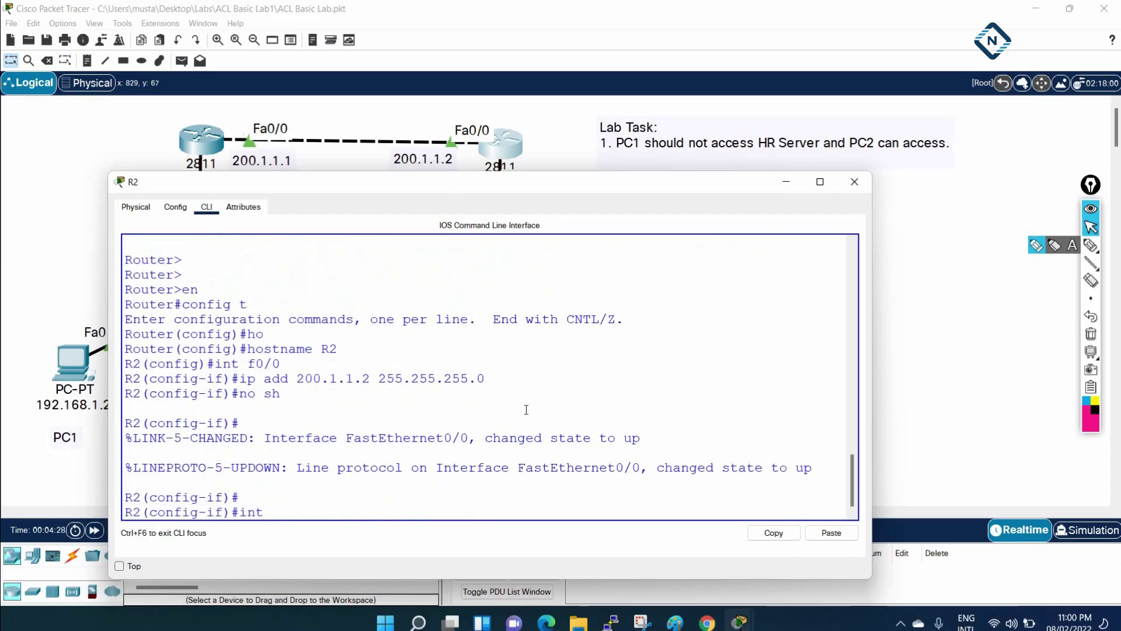
{"action": "left_click_drag", "start_coordinate": [501, 186], "coordinate": [506, 251]}
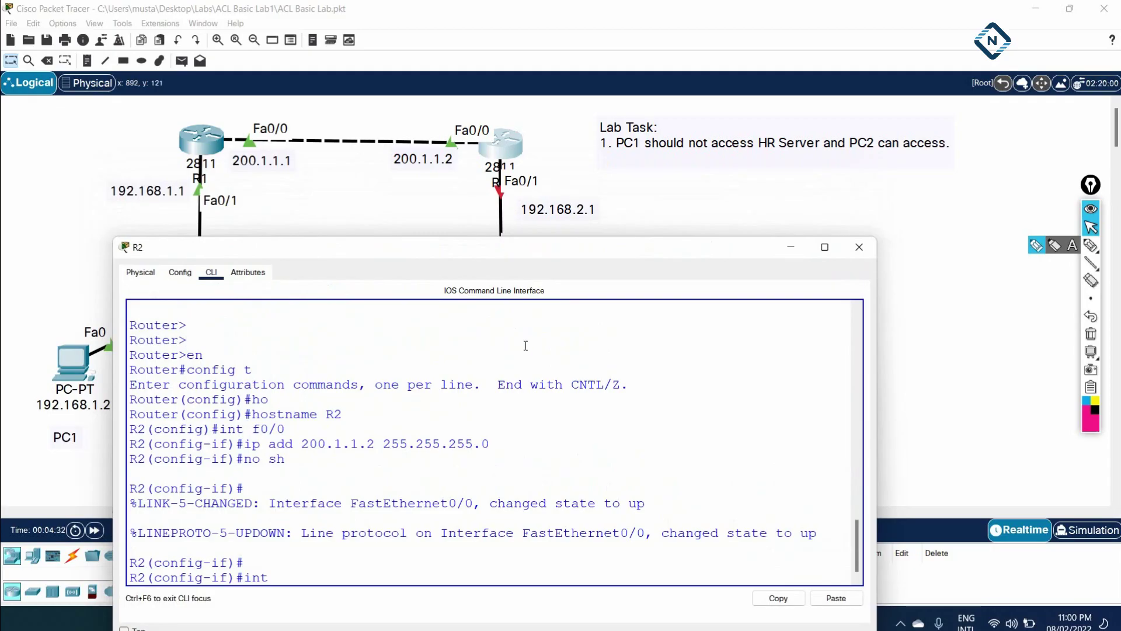
{"action": "type", "text": "f0/1"}
{"action": "key", "text": "Return"}
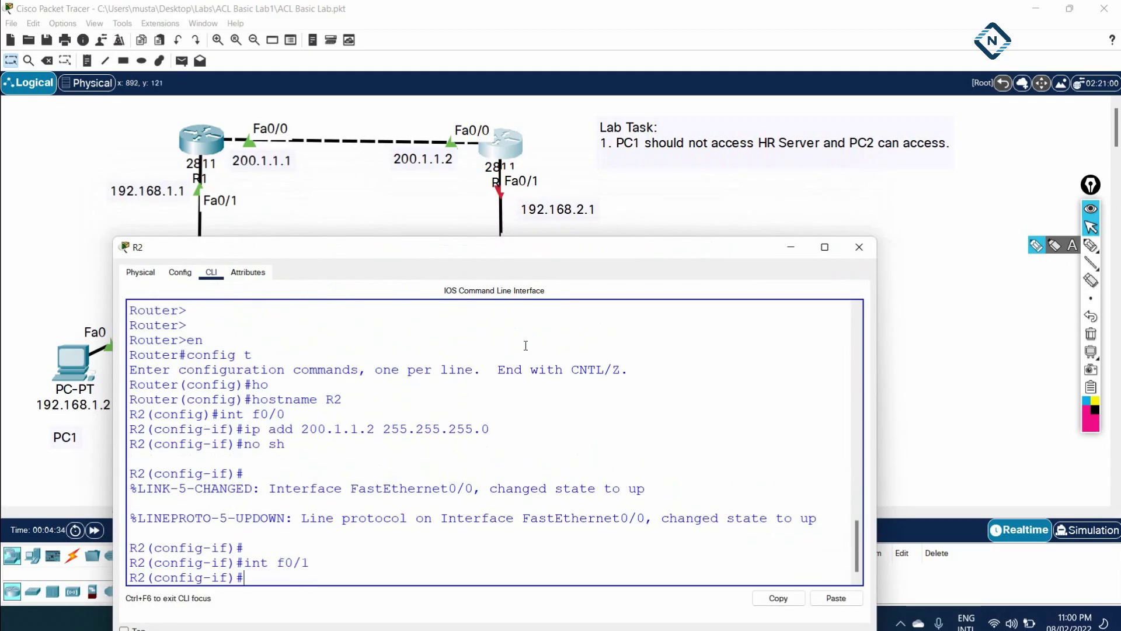
{"action": "type", "text": "ip add 192.168."}
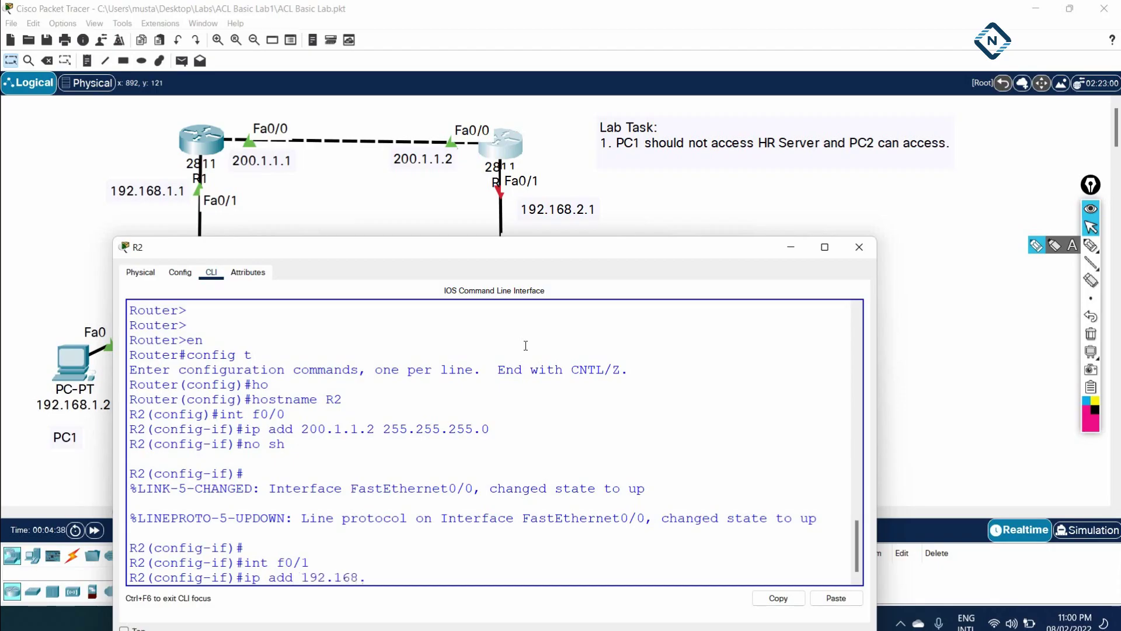
{"action": "type", "text": "2.1 255.255.255.0"}
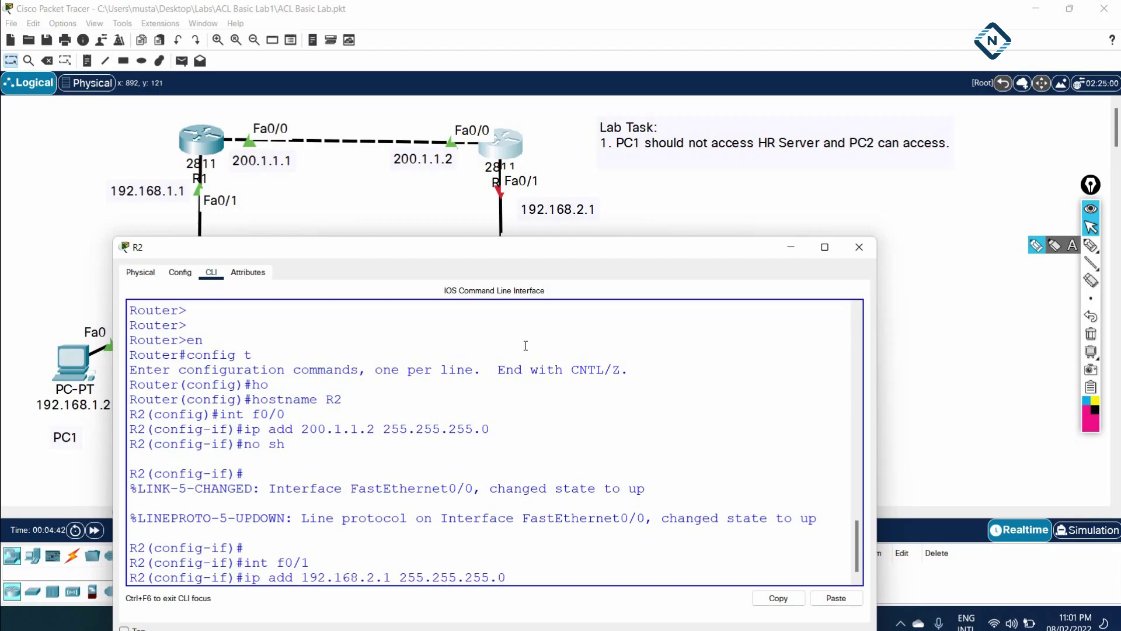
{"action": "key", "text": "Return"}
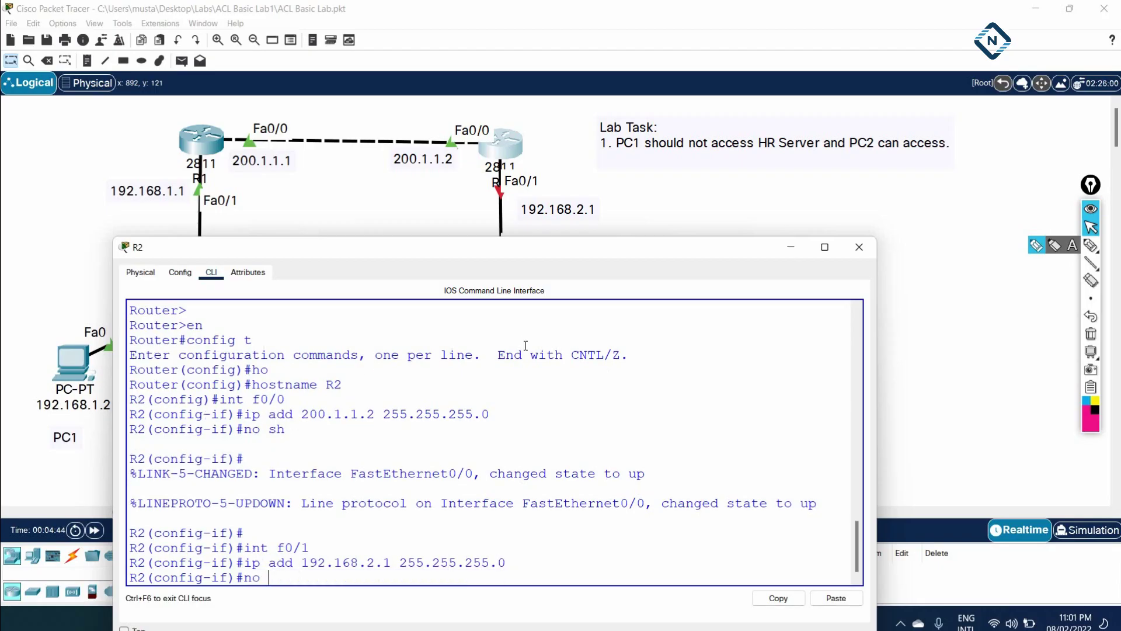
{"action": "type", "text": "no sh"}
{"action": "key", "text": "Return"}
- Leave interface configuration mode on R2 and start OSPF routing process 1
{"action": "type", "text": "exit"}
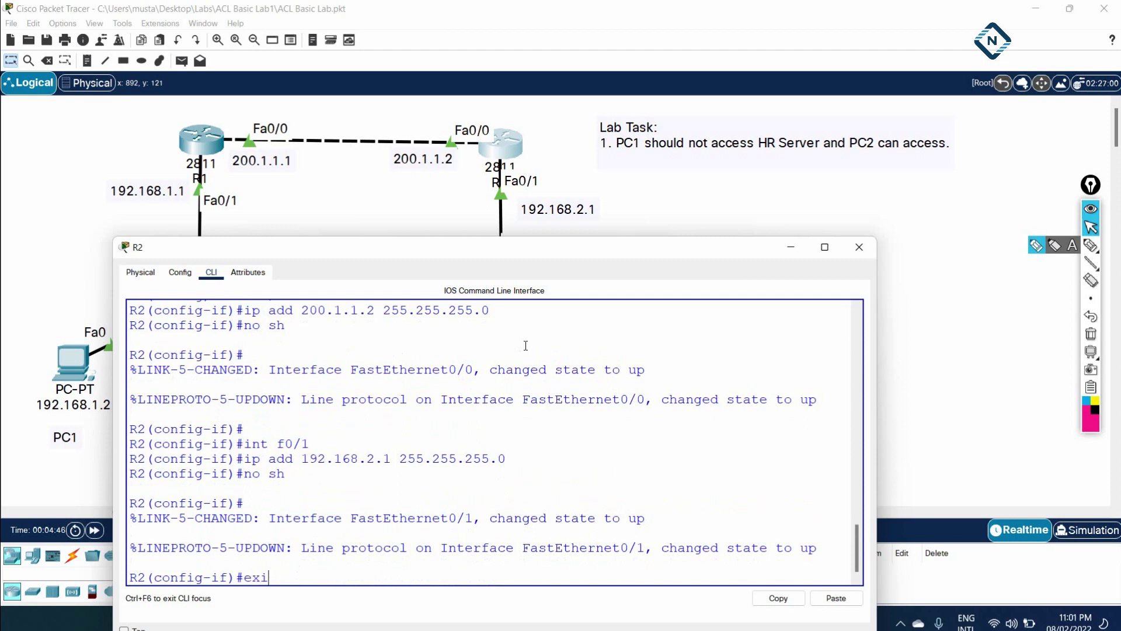
{"action": "key", "text": "Return"}
{"action": "type", "text": "rou"}
{"action": "key", "text": "Tab"}
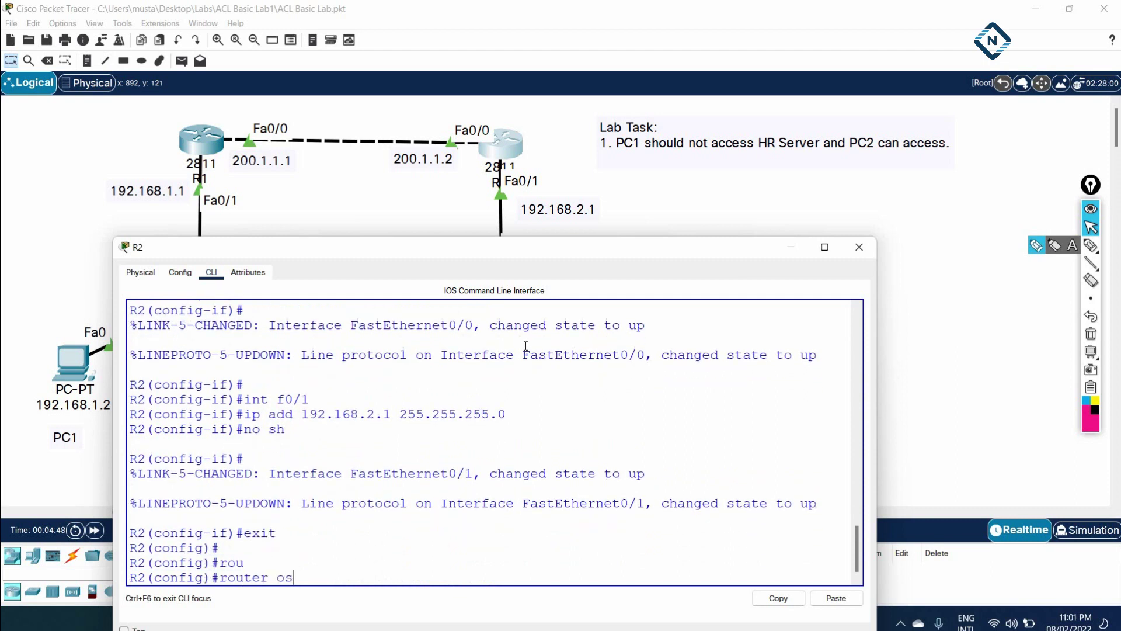
{"action": "type", "text": "os"}
{"action": "key", "text": "Tab"}
{"action": "type", "text": "1"}
{"action": "key", "text": "Return"}
- Add R2's interface f0/0 to OSPF process 1 in area 0
{"action": "type", "text": "int"}
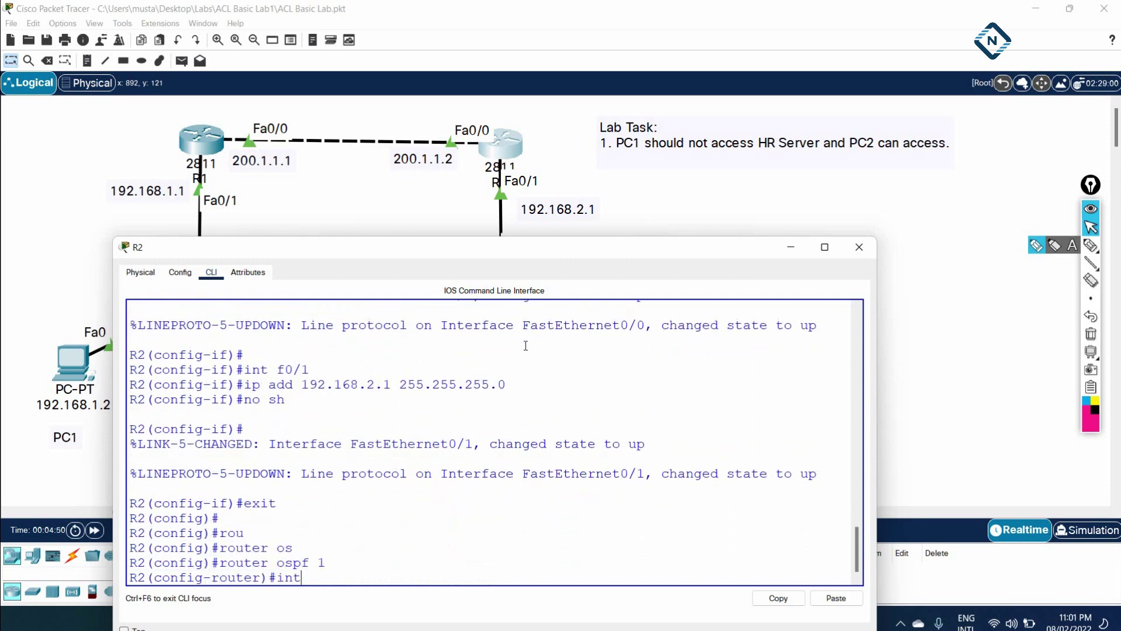
{"action": "type", "text": " f0/0"}
{"action": "key", "text": "Return"}
{"action": "type", "text": "ip os"}
{"action": "key", "text": "Tab"}
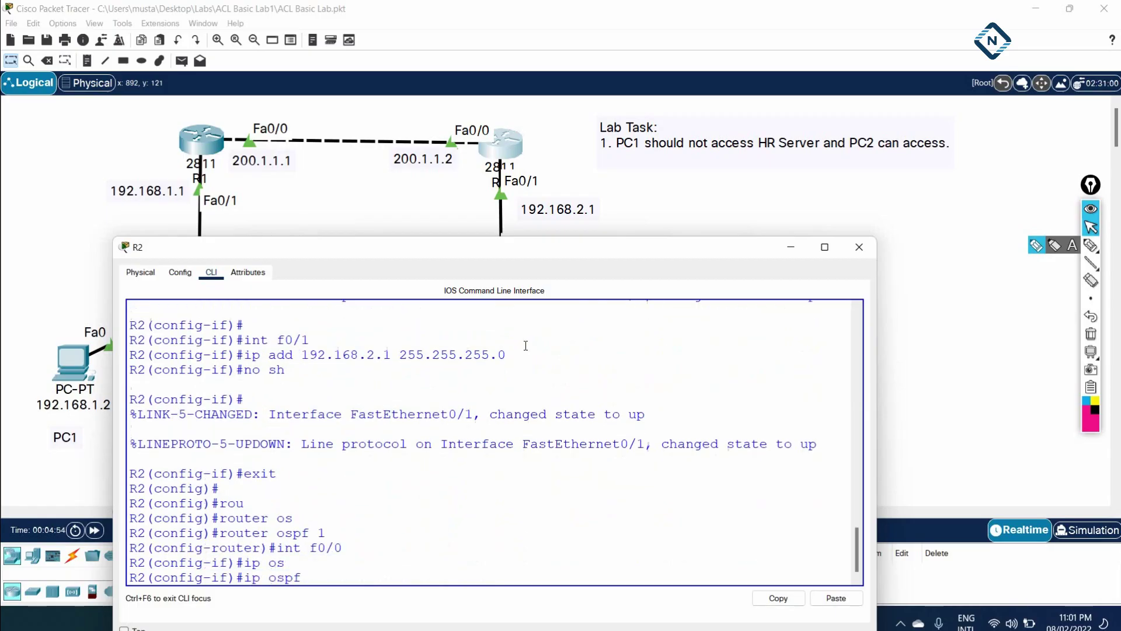
{"action": "type", "text": "1 area 0"}
{"action": "key", "text": "Return"}
- Add R2's interface f0/1 to OSPF process 1 in area 0 and return to privileged EXEC mode
{"action": "type", "text": "int f"}
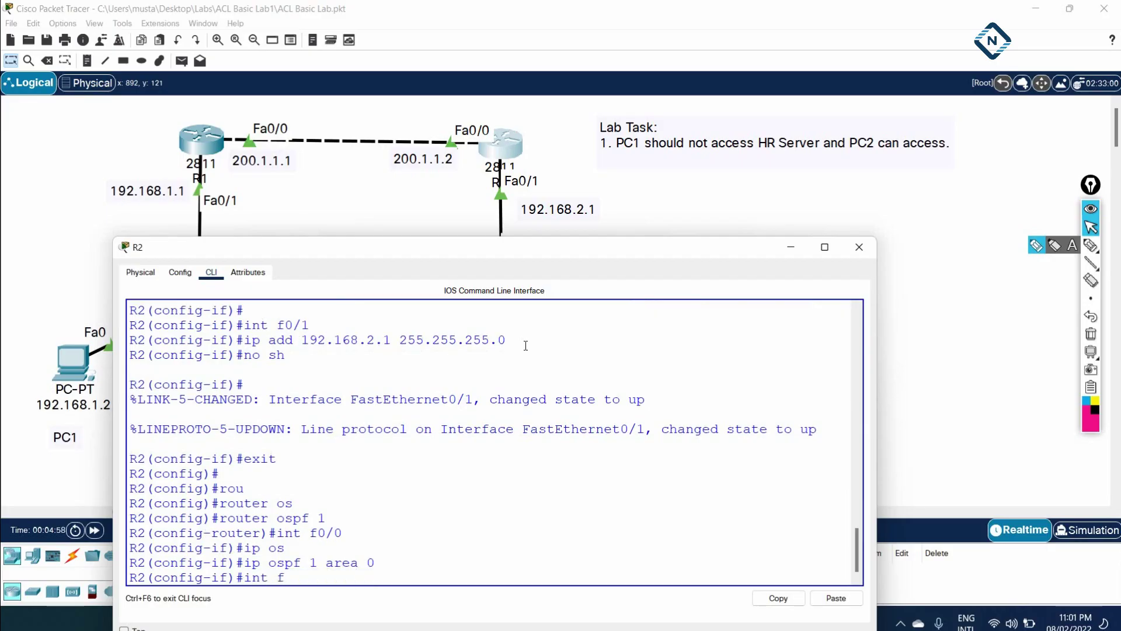
{"action": "type", "text": "0/1"}
{"action": "key", "text": "Return"}
{"action": "type", "text": "ip os"}
{"action": "key", "text": "Tab"}
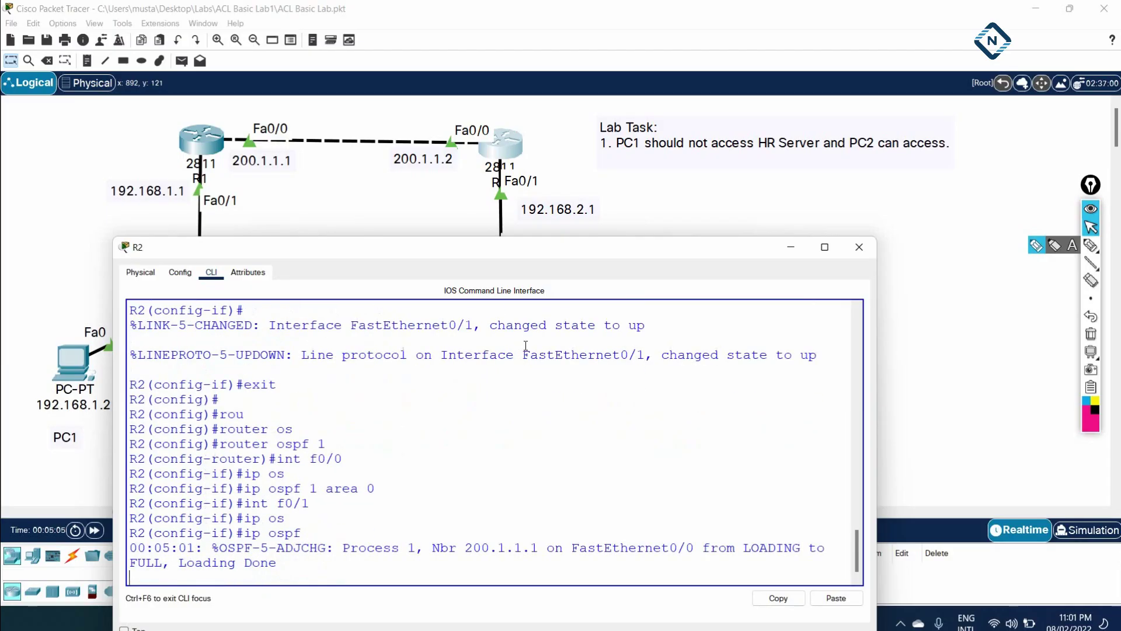
{"action": "key", "text": "Return"}
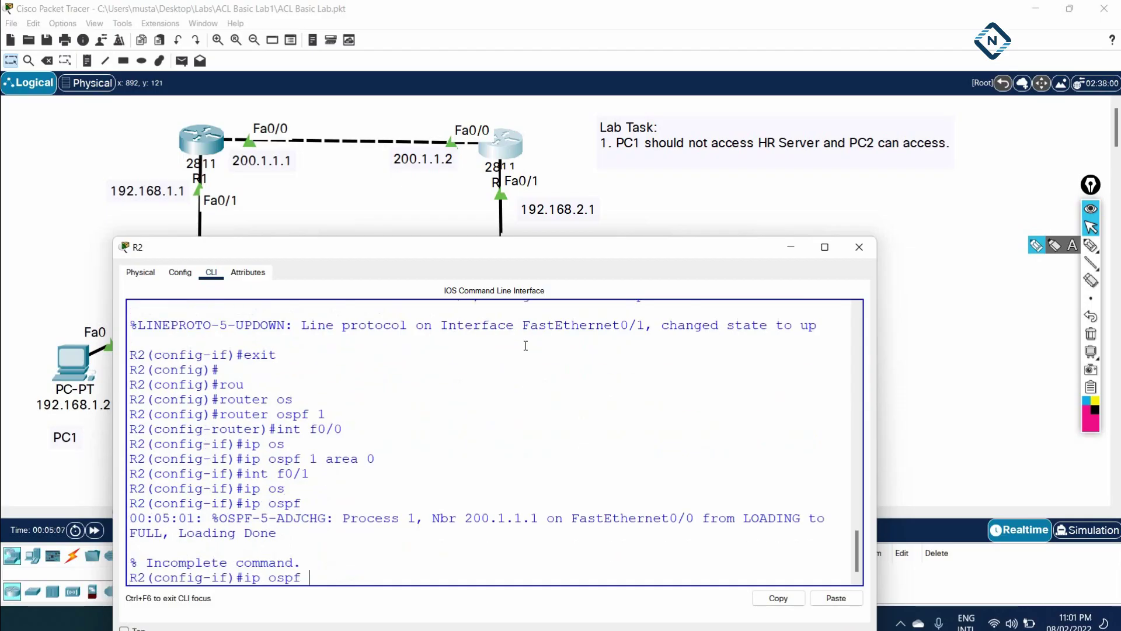
{"action": "type", "text": "1 area 0"}
{"action": "key", "text": "Return"}
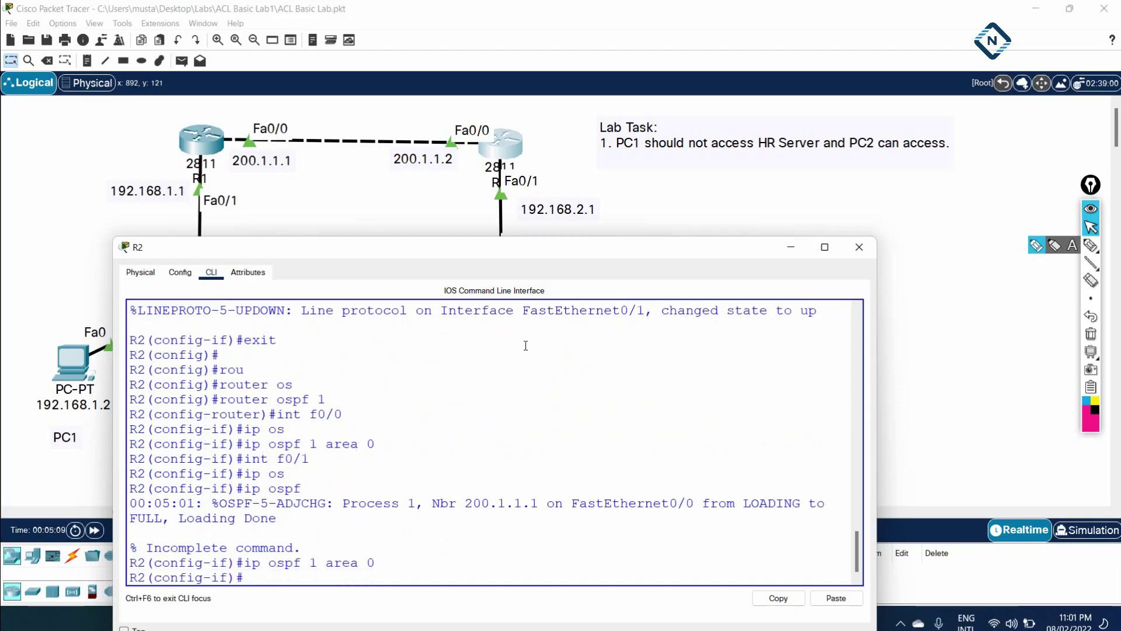
{"action": "key", "text": "ctrl+z"}
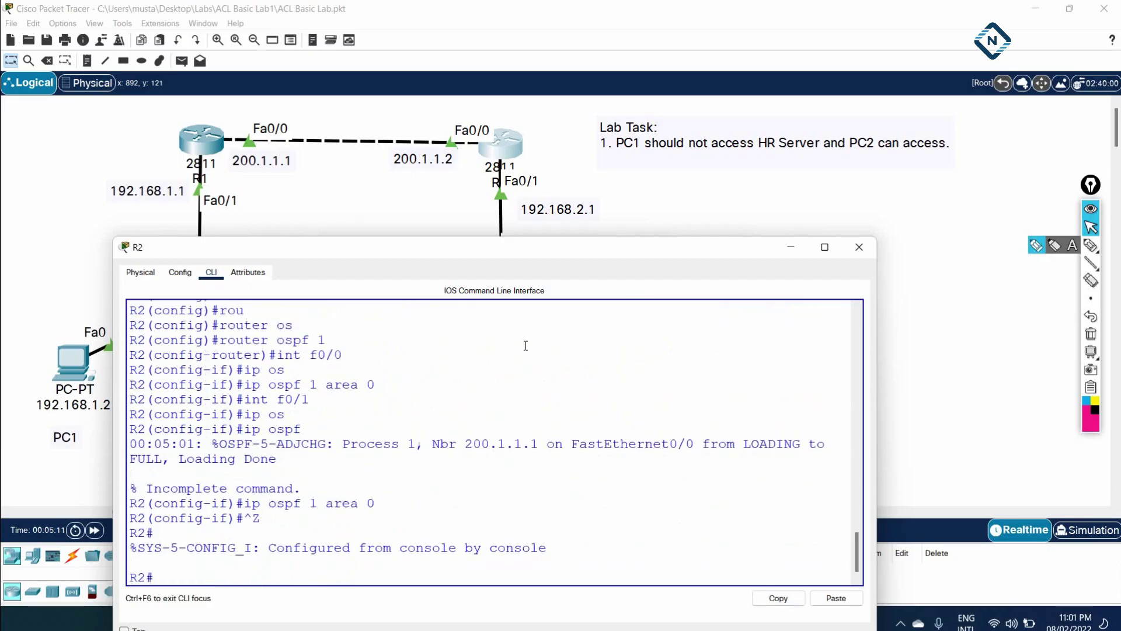
- Display the OSPF process details on R2 with show ip ospf
{"action": "key", "text": "Return"}
{"action": "key", "text": "Return"}
{"action": "type", "text": "sh"}
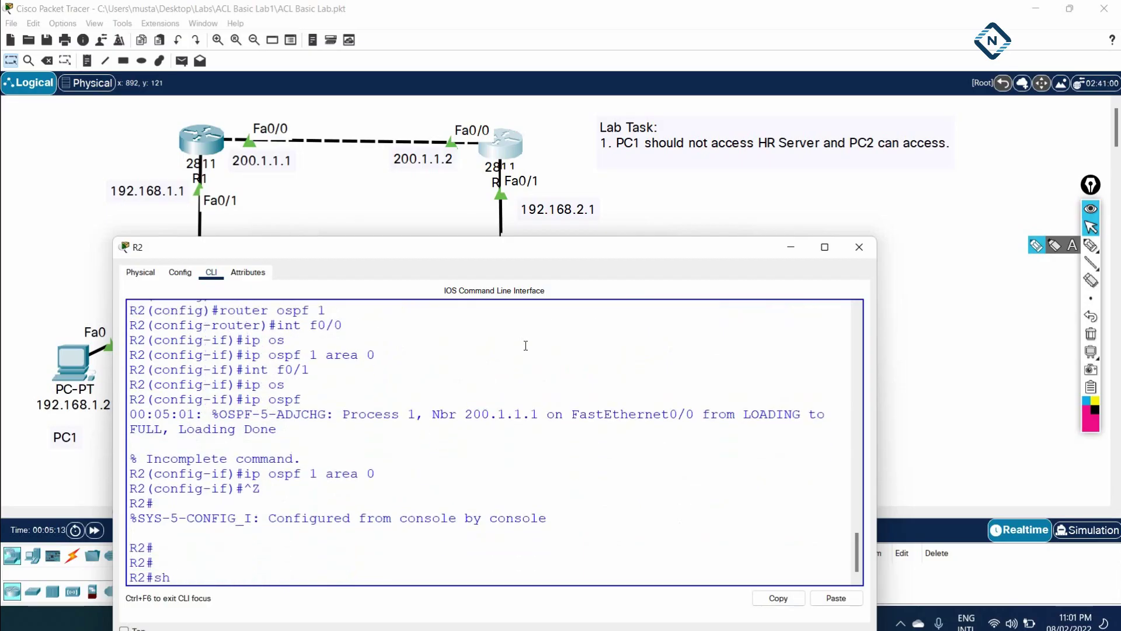
{"action": "type", "text": " ip os"}
{"action": "key", "text": "Tab"}
{"action": "key", "text": "Return"}
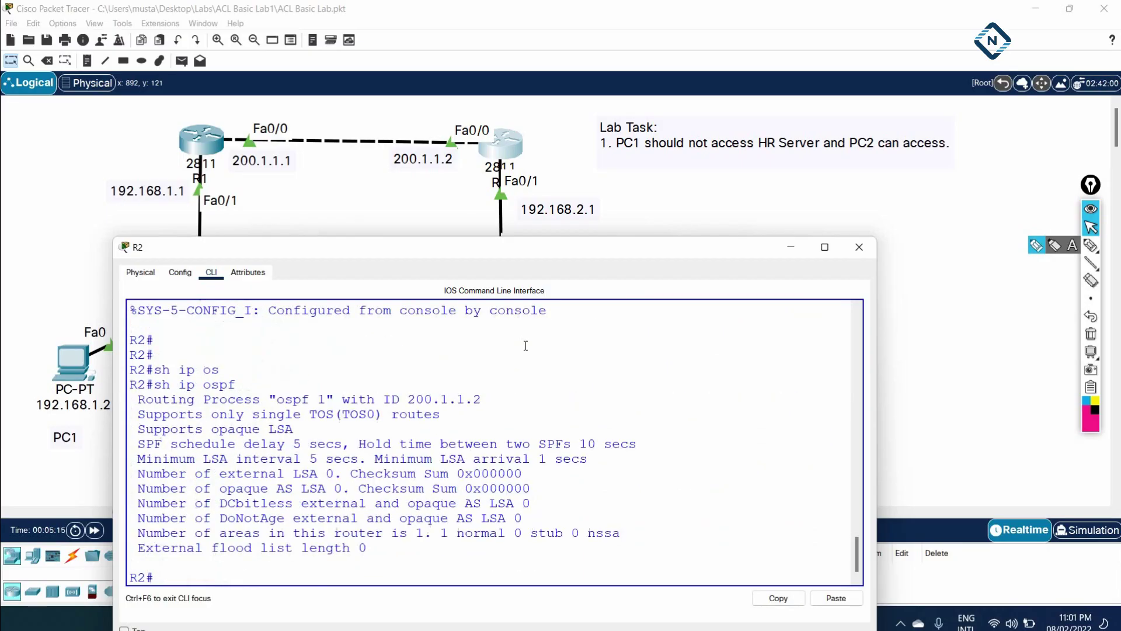
- Display R2's complete IP routing table
{"action": "key", "text": "Return"}
{"action": "key", "text": "Return"}
{"action": "key", "text": "Return"}
{"action": "type", "text": "s"}
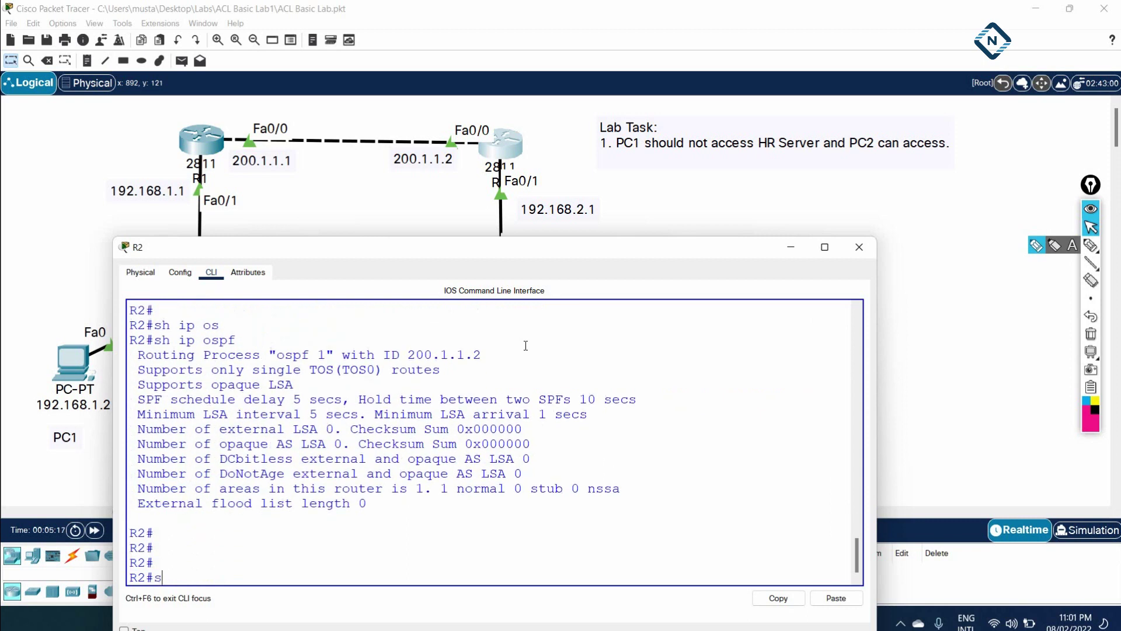
{"action": "type", "text": "h iproute"}
{"action": "key", "text": "Return"}
- List only the OSPF-learned routes on R2 with show ip route ospf
{"action": "type", "text": "sh"}
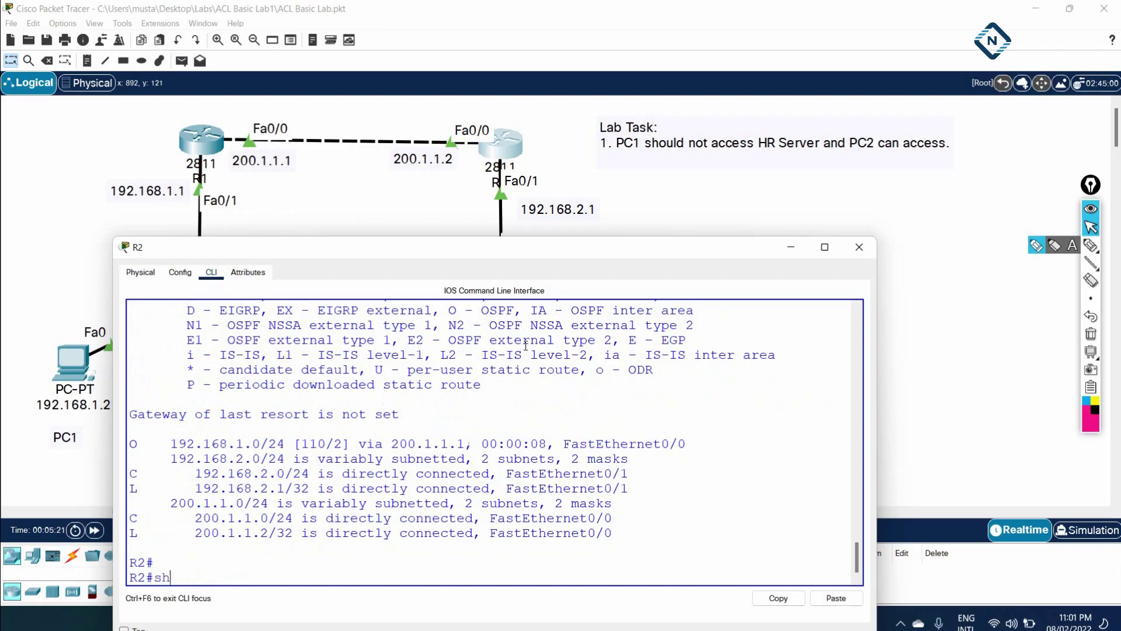
{"action": "type", "text": " ip rou"}
{"action": "key", "text": "Tab"}
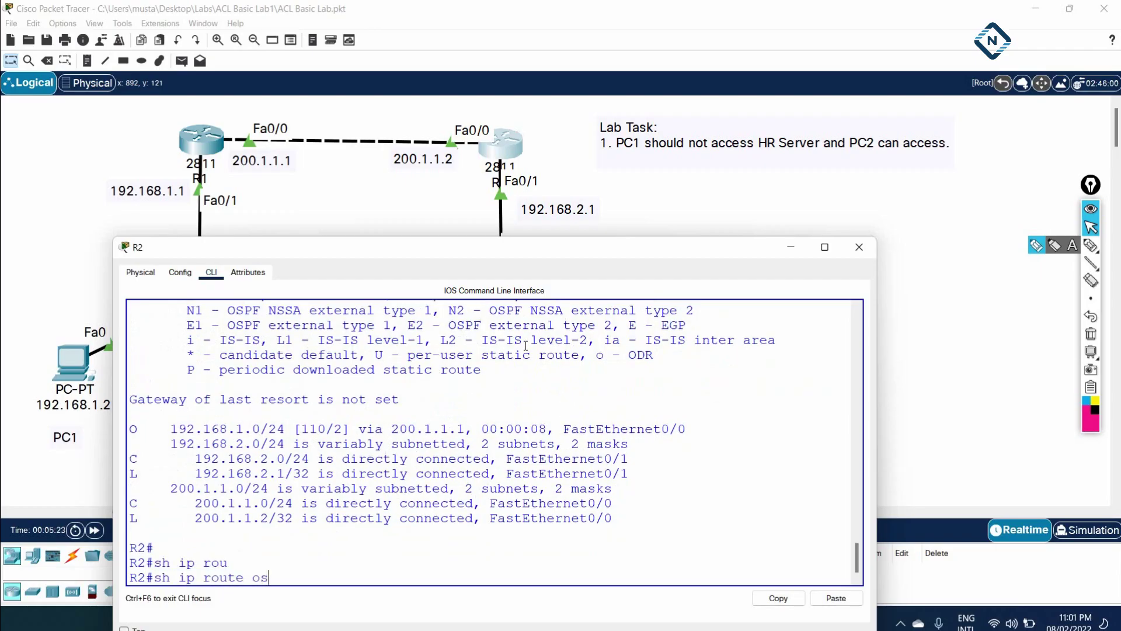
{"action": "type", "text": "os"}
{"action": "key", "text": "Tab"}
{"action": "key", "text": "Return"}
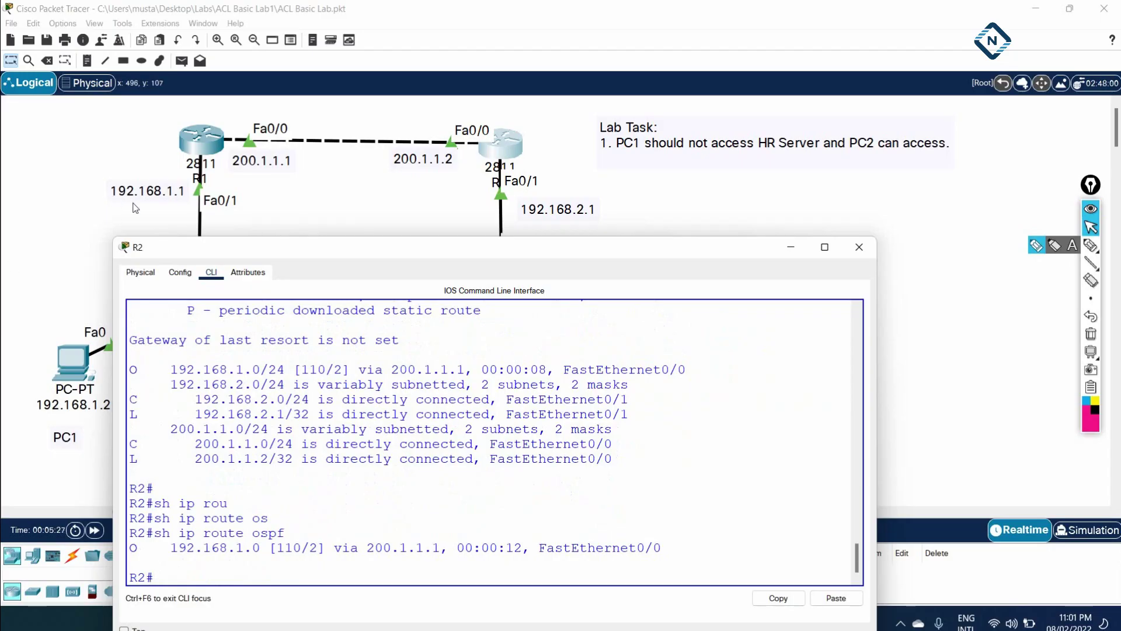
- Widen R1's console window, list only its OSPF-learned routes with show ip route ospf, and close the window
{"action": "left_click", "coordinate": [206, 140]}
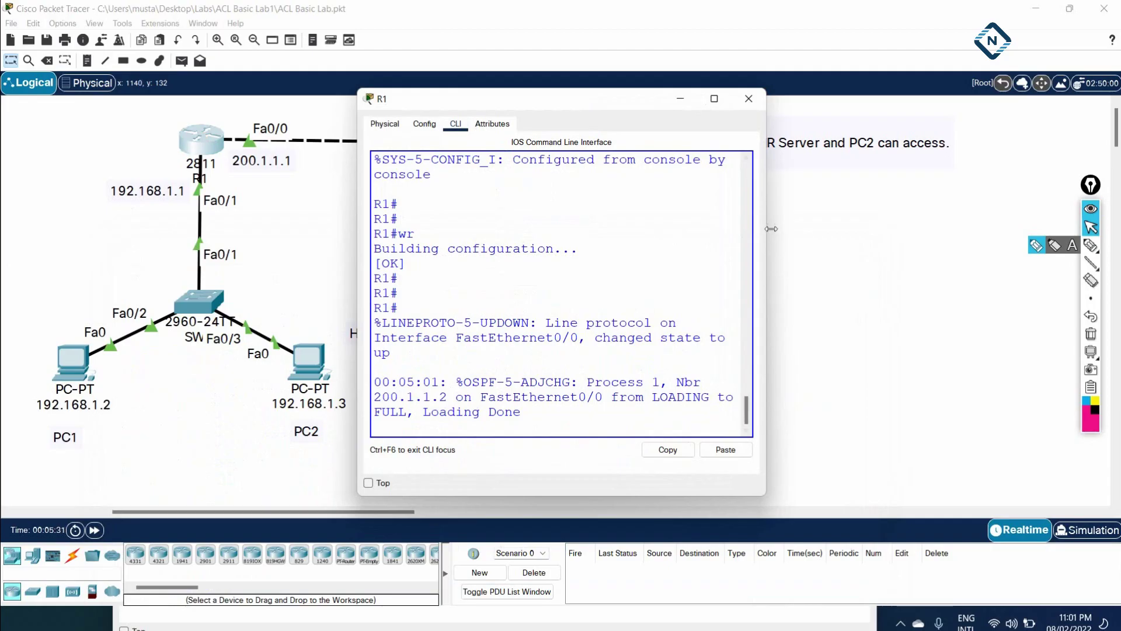
{"action": "left_click_drag", "start_coordinate": [772, 229], "coordinate": [1082, 229]}
{"action": "key", "text": "Return"}
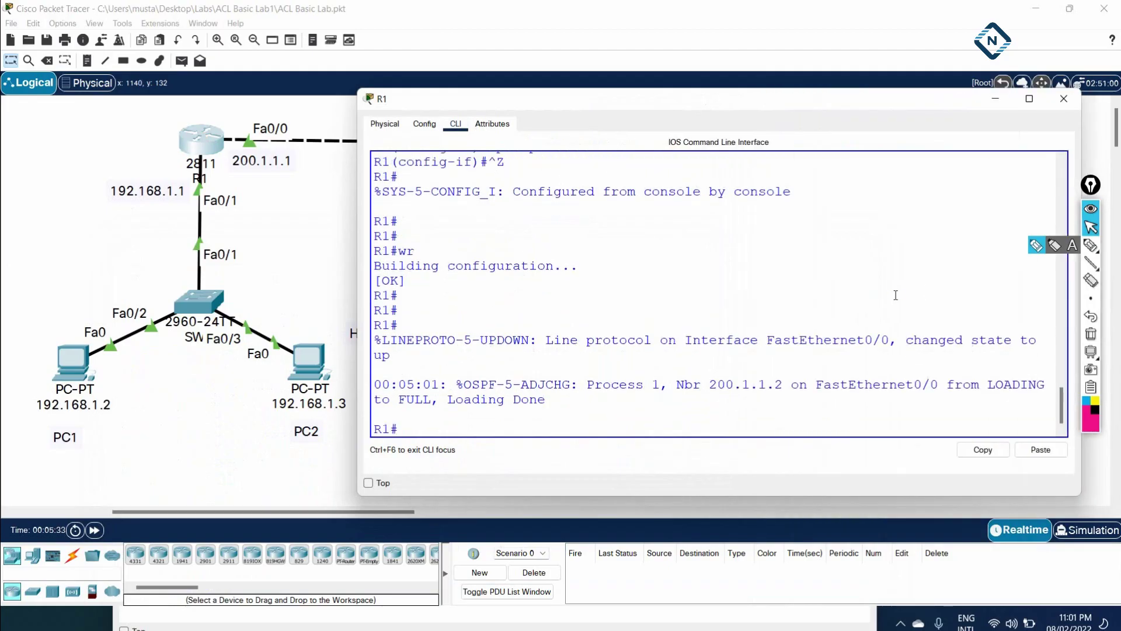
{"action": "key", "text": "Return"}
{"action": "key", "text": "Return"}
{"action": "type", "text": "sh ip rou"}
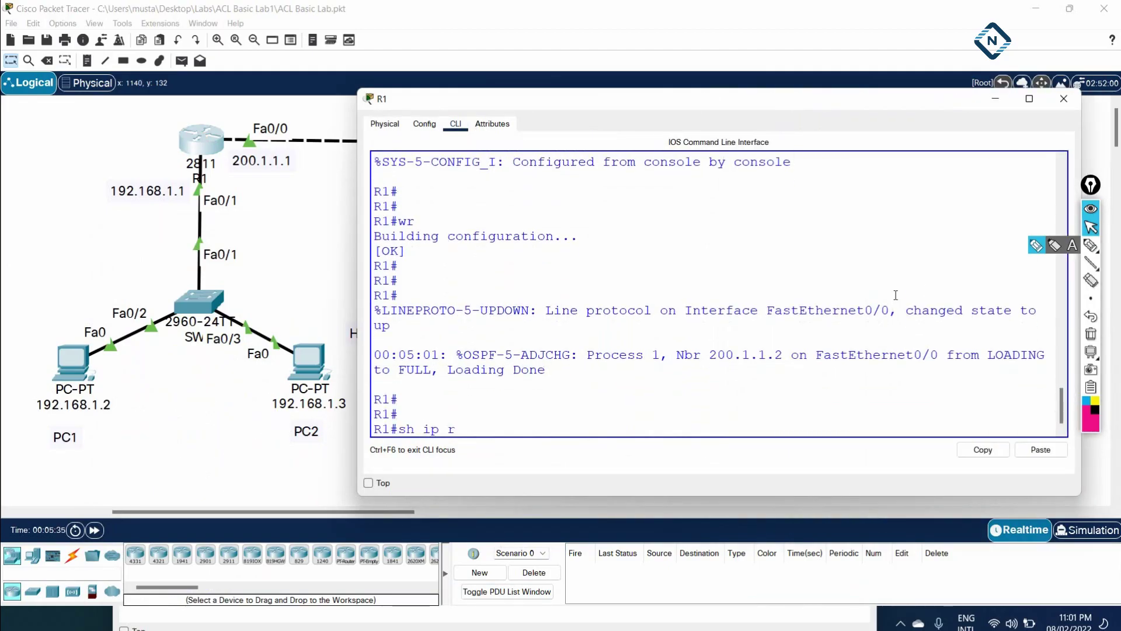
{"action": "key", "text": "Tab"}
{"action": "type", "text": "os"}
{"action": "key", "text": "Tab"}
{"action": "key", "text": "Return"}
{"action": "key", "text": "Return"}
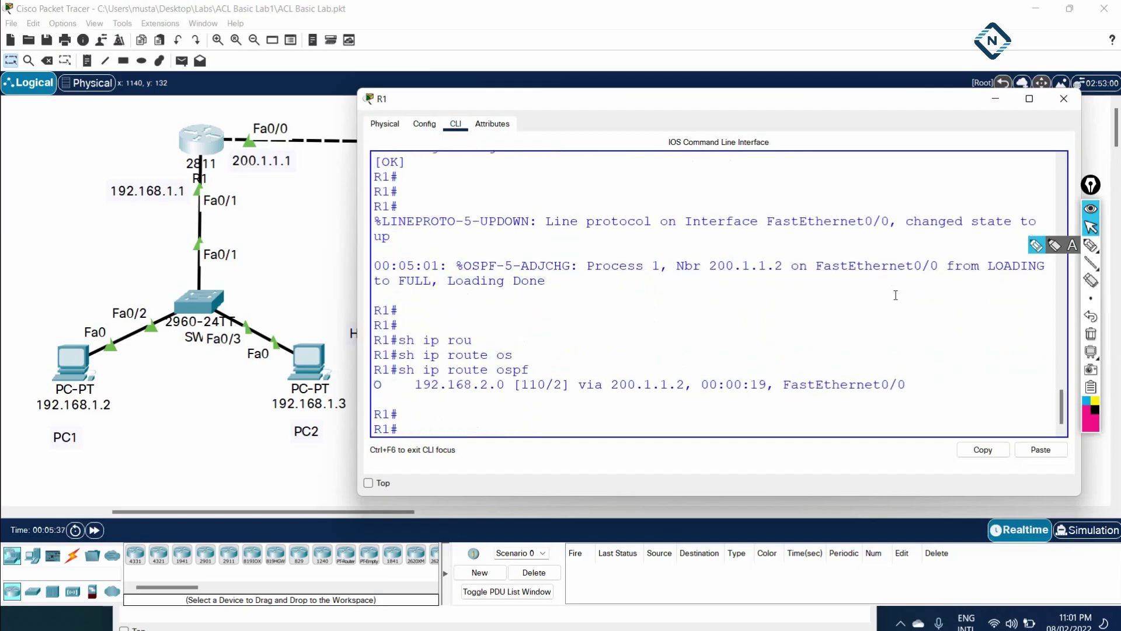
{"action": "left_click_drag", "start_coordinate": [767, 99], "coordinate": [828, 313]}
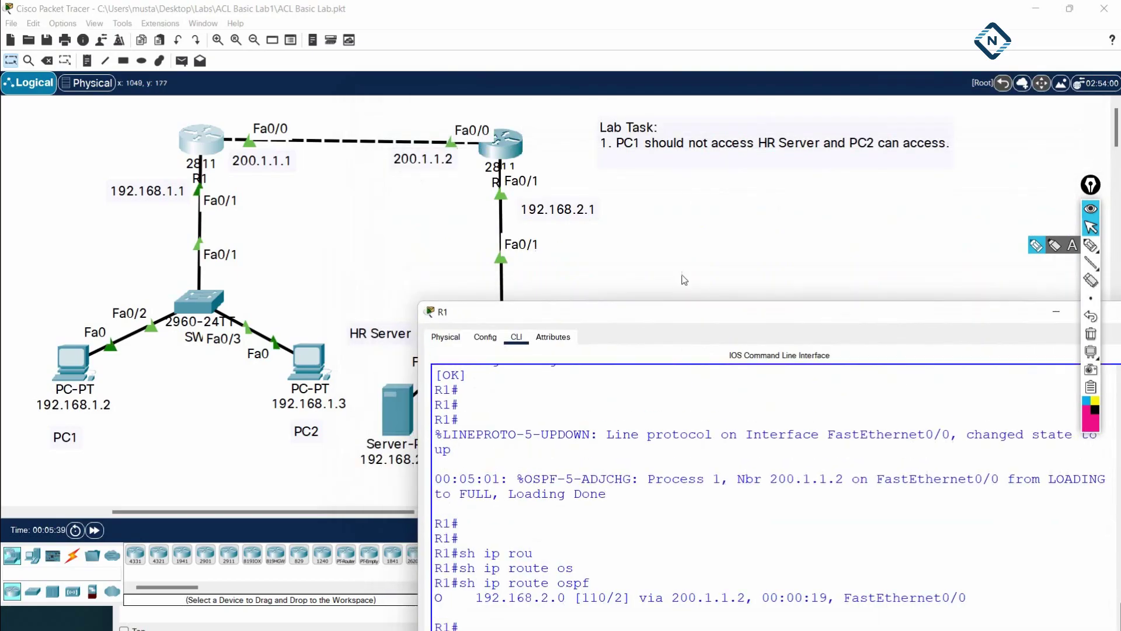
{"action": "left_click_drag", "start_coordinate": [963, 320], "coordinate": [659, 264]}
{"action": "left_click", "coordinate": [822, 261]}
- Check the static IP configuration of PC1 and close its window
{"action": "left_click", "coordinate": [73, 361]}
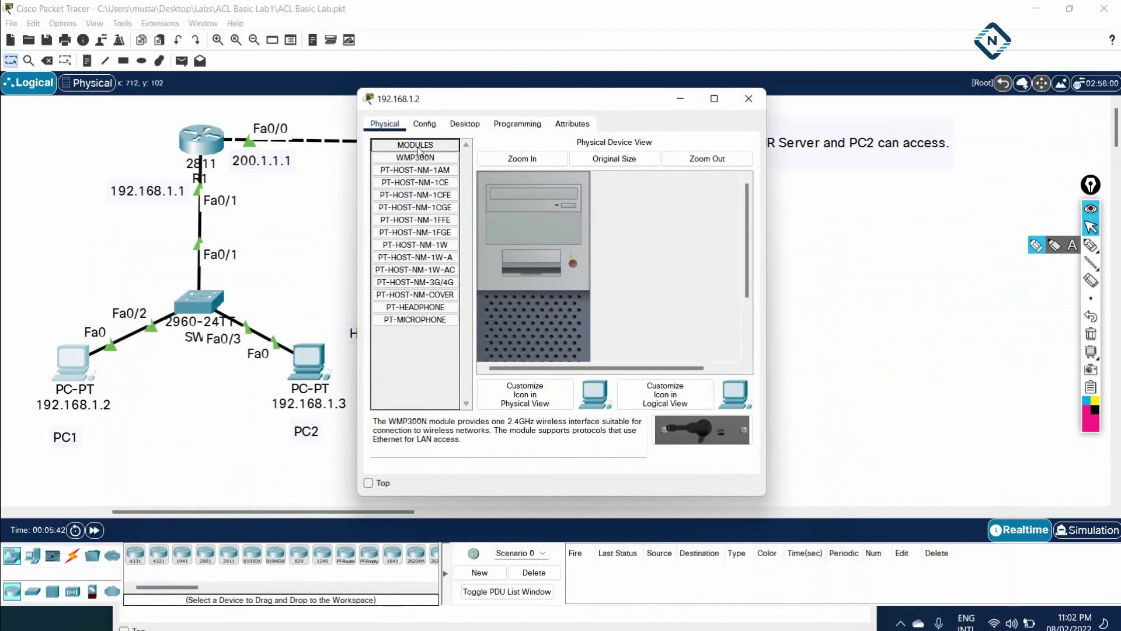
{"action": "left_click", "coordinate": [465, 124]}
{"action": "left_click", "coordinate": [399, 176]}
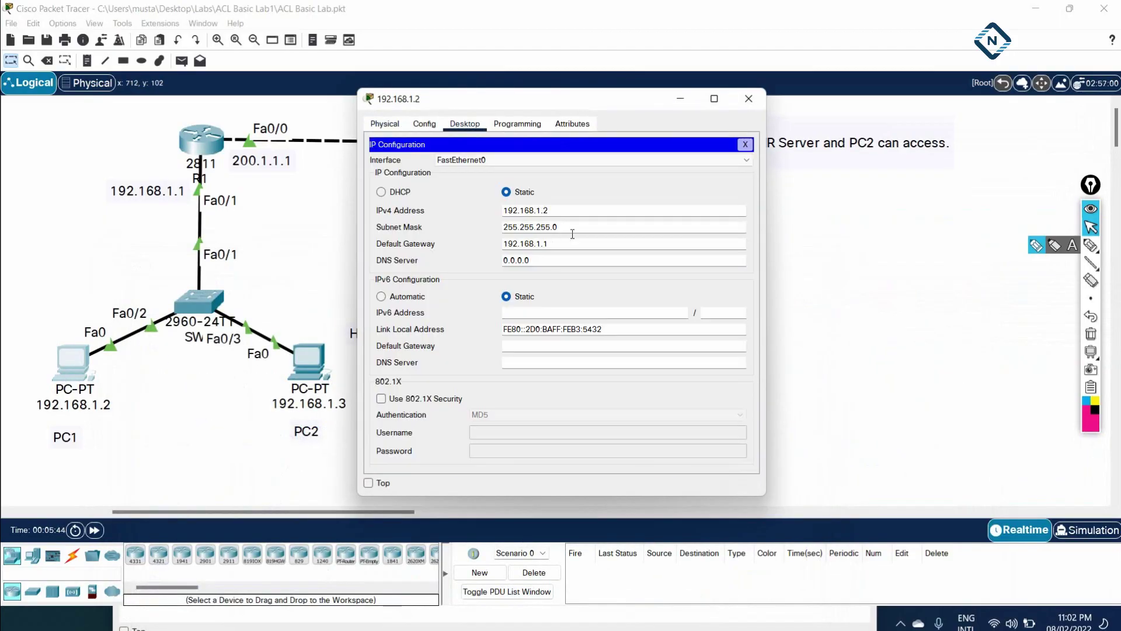
{"action": "left_click_drag", "start_coordinate": [564, 216], "coordinate": [459, 204]}
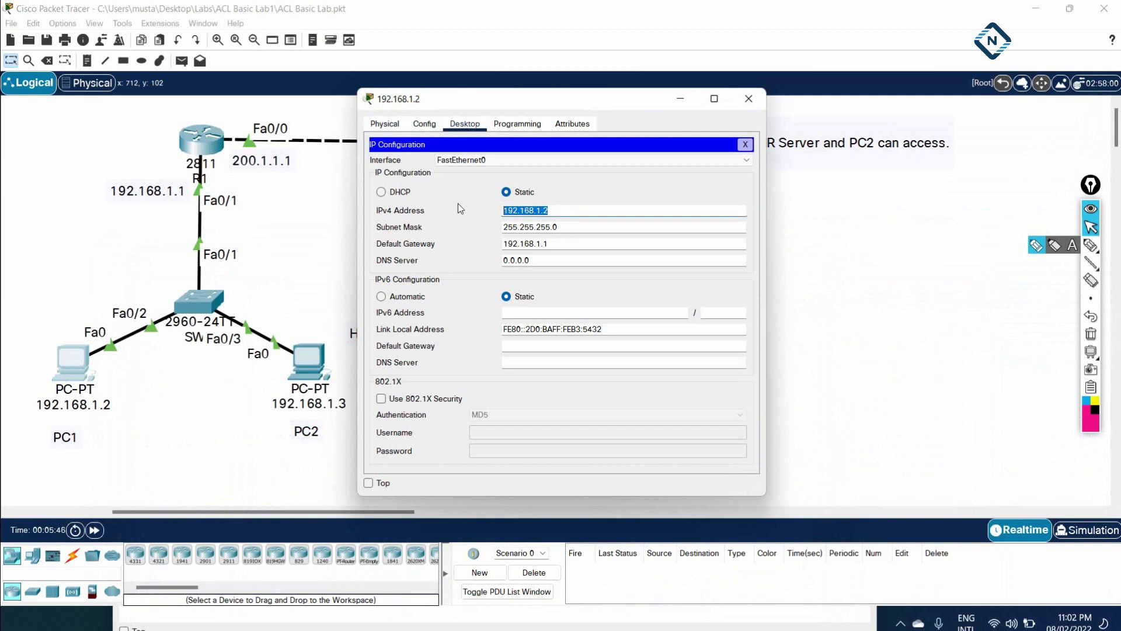
{"action": "left_click", "coordinate": [745, 144]}
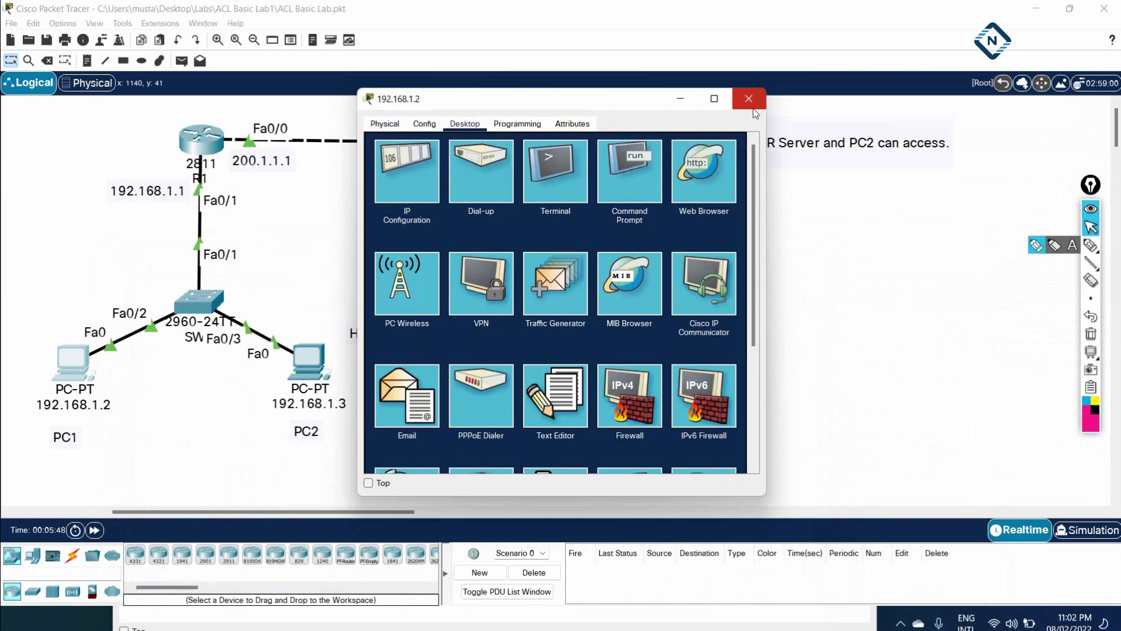
{"action": "left_click", "coordinate": [749, 98]}
- Check the static IP configuration of the HR server
{"action": "left_click", "coordinate": [403, 414]}
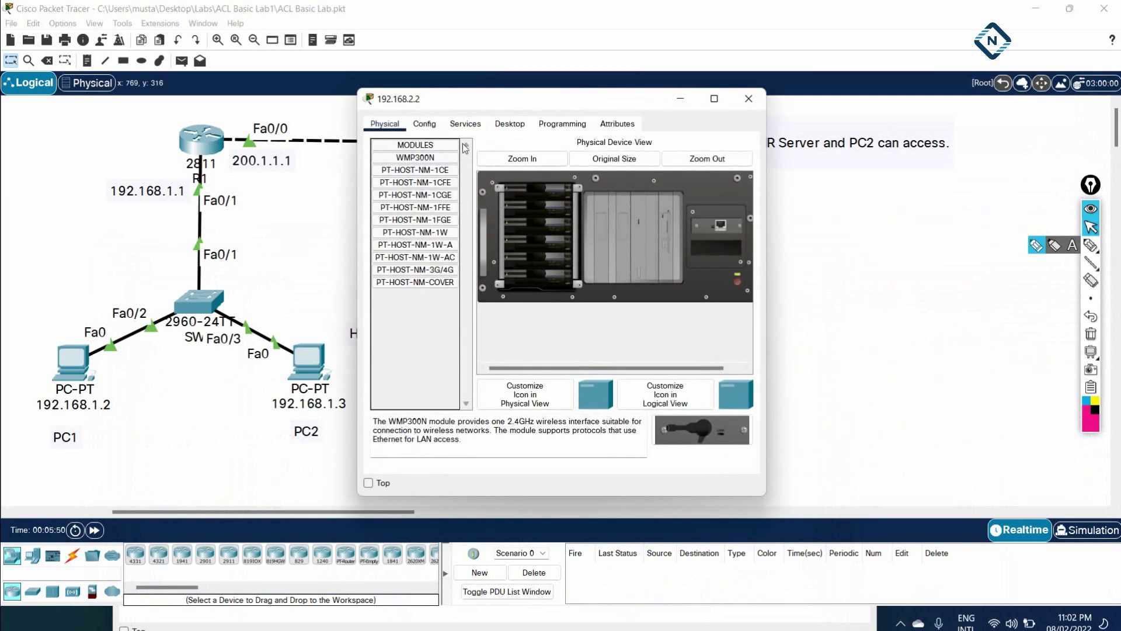
{"action": "left_click", "coordinate": [507, 127]}
{"action": "left_click", "coordinate": [408, 157]}
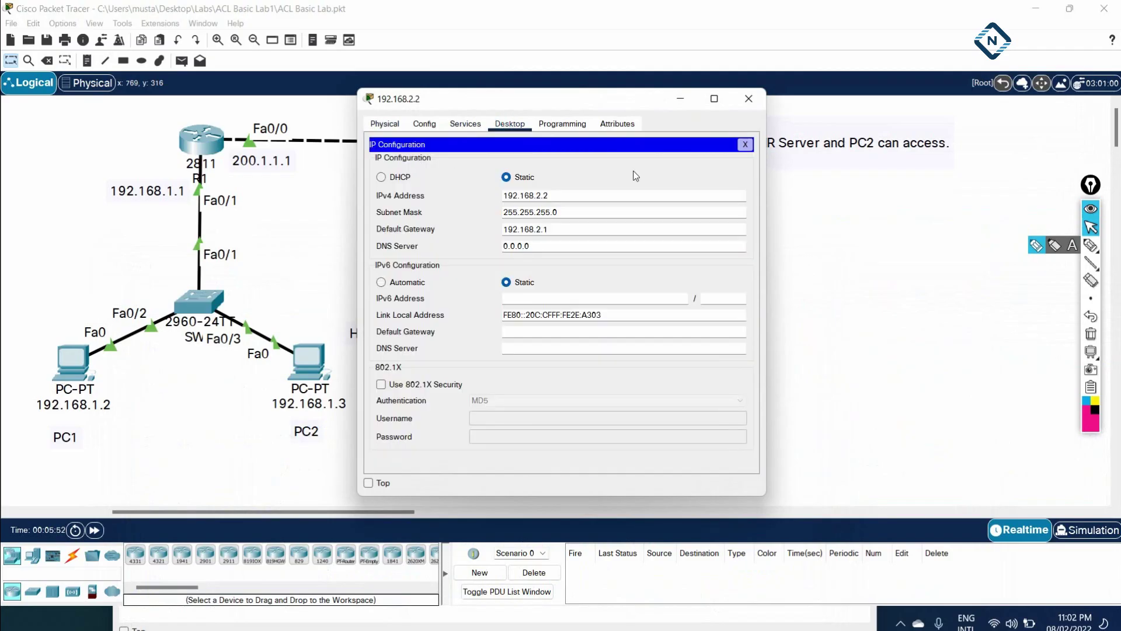
{"action": "left_click", "coordinate": [744, 144]}
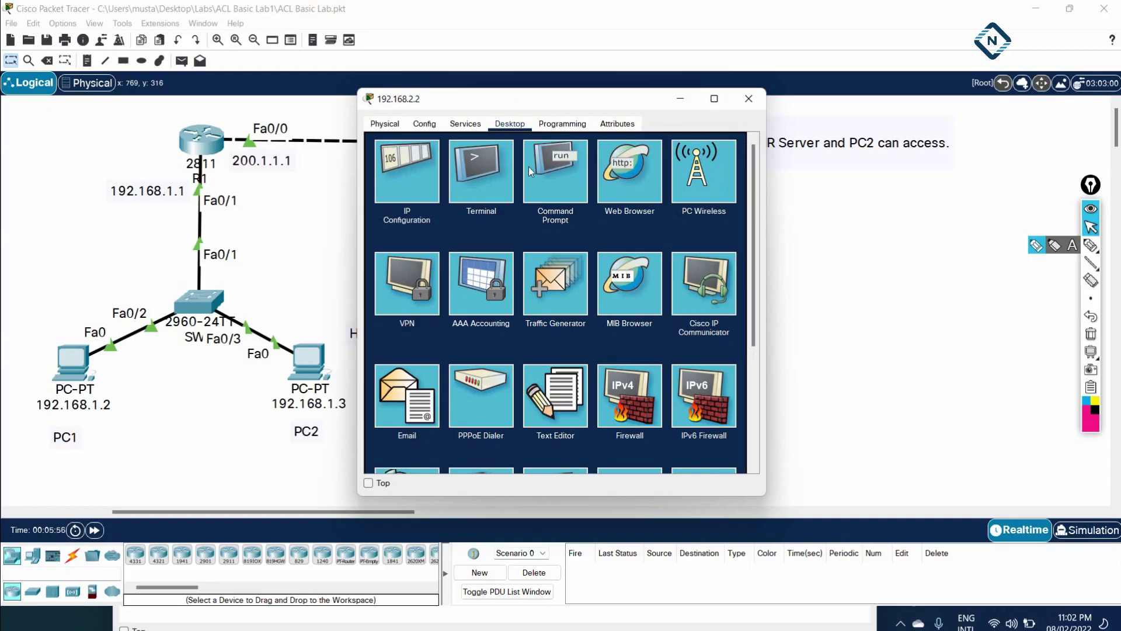
- Ping PC1 at 192.168.1.2 from the HR server's command prompt, arranging its window so the topology stays in view
{"action": "left_click", "coordinate": [546, 169]}
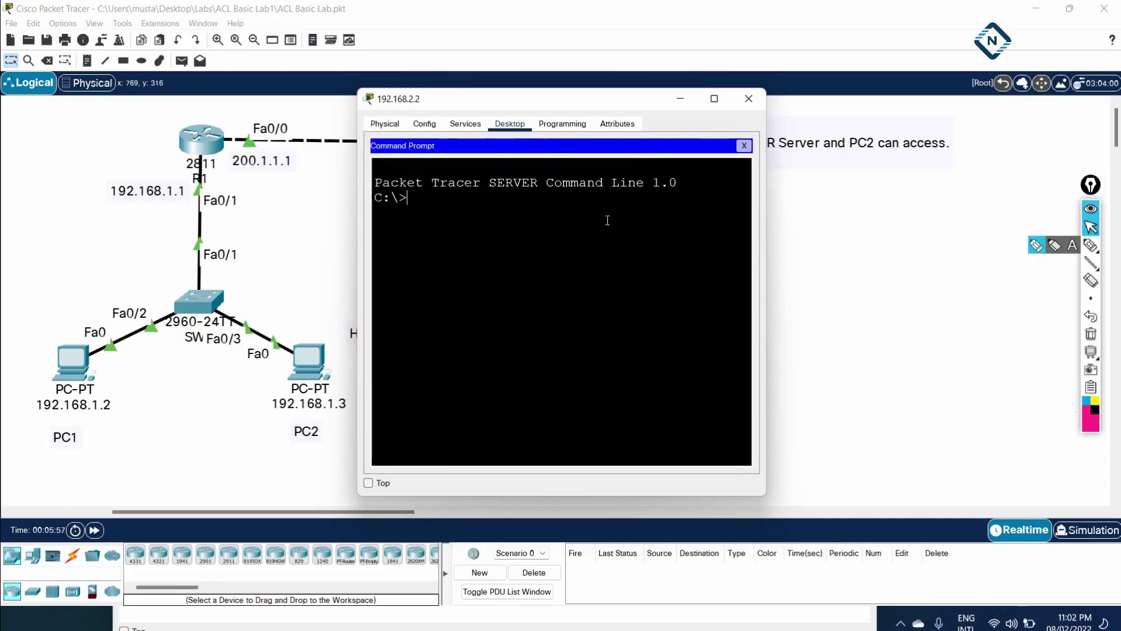
{"action": "type", "text": "ping 192.168.1.2"}
{"action": "key", "text": "Return"}
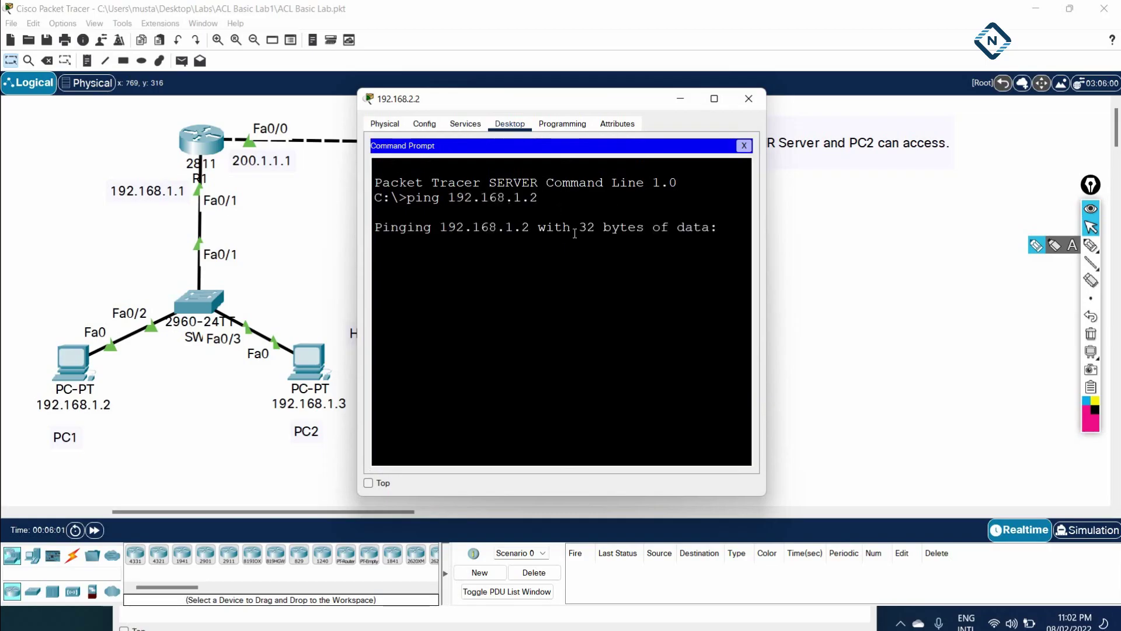
{"action": "left_click_drag", "start_coordinate": [766, 229], "coordinate": [1049, 228]}
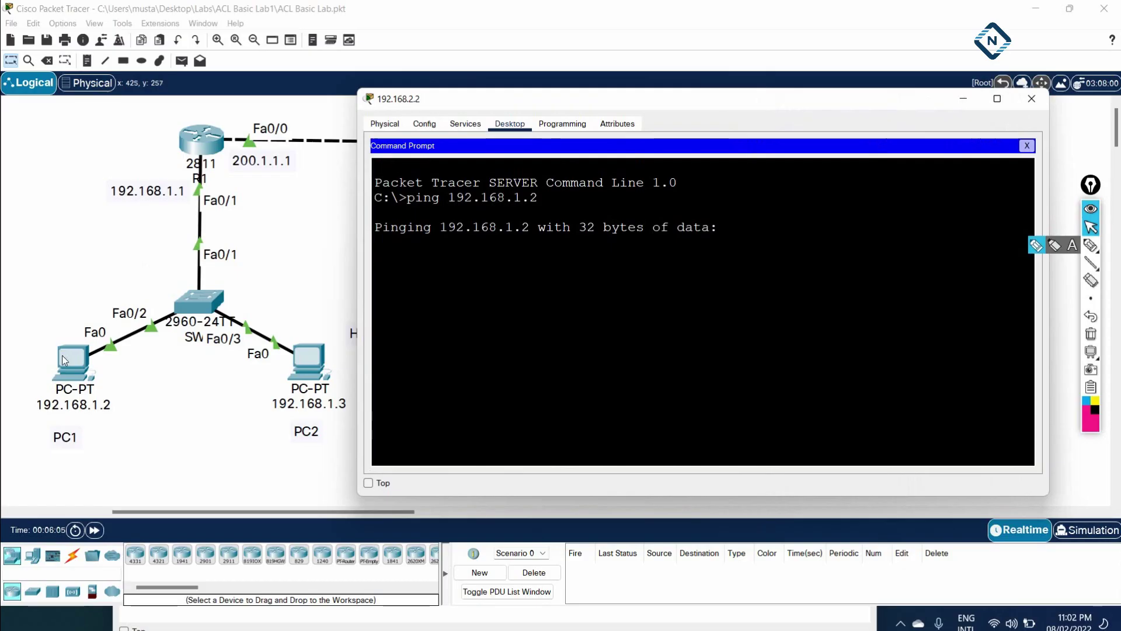
{"action": "left_click", "coordinate": [490, 99]}
{"action": "left_click_drag", "start_coordinate": [489, 99], "coordinate": [650, 100]}
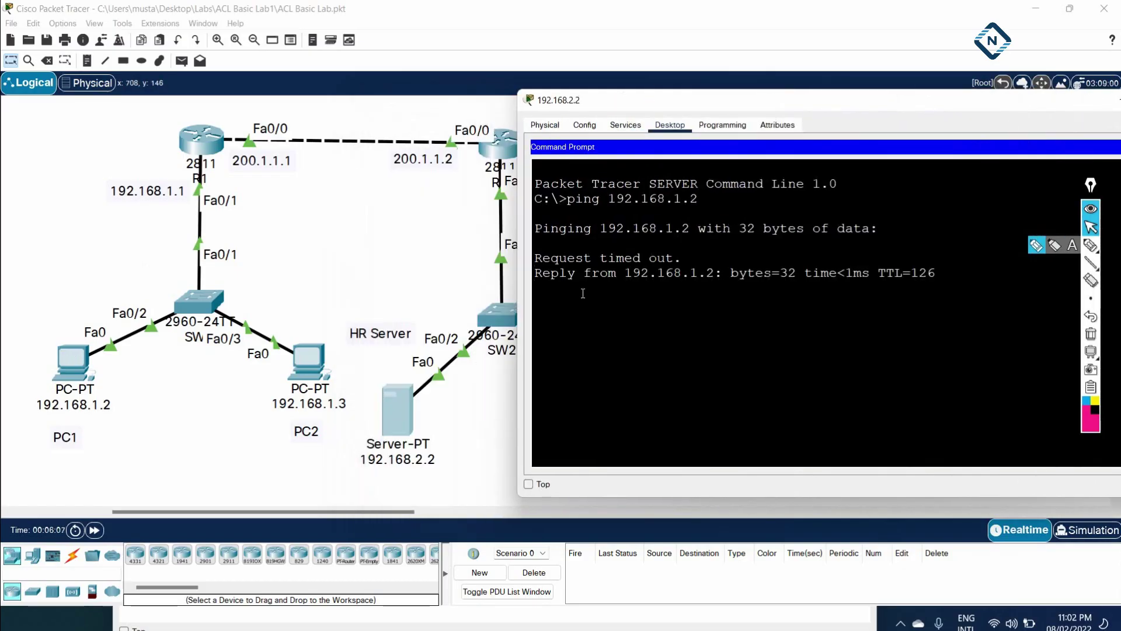
- Review the replies and statistics of the ping to PC1 and close the HR server's window
{"action": "mouse_move", "coordinate": [540, 256]}
{"action": "left_mouse_down"}
{"action": "mouse_move", "coordinate": [666, 258]}
{"action": "mouse_move", "coordinate": [534, 246]}
{"action": "left_mouse_up"}
{"action": "left_click", "coordinate": [689, 255]}
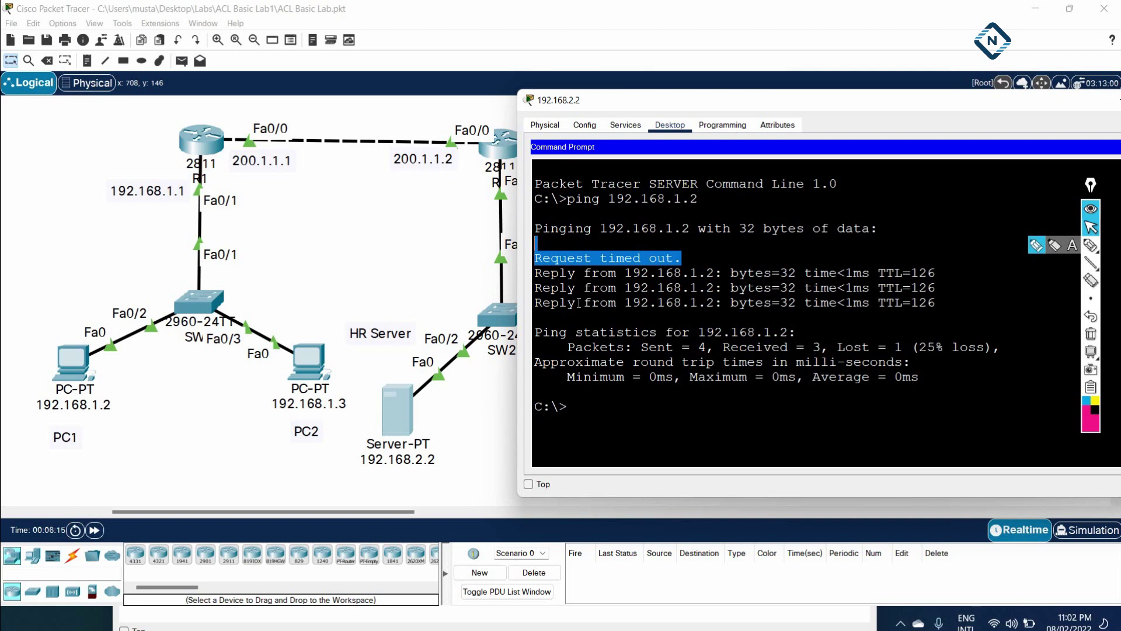
{"action": "left_click", "coordinate": [702, 330]}
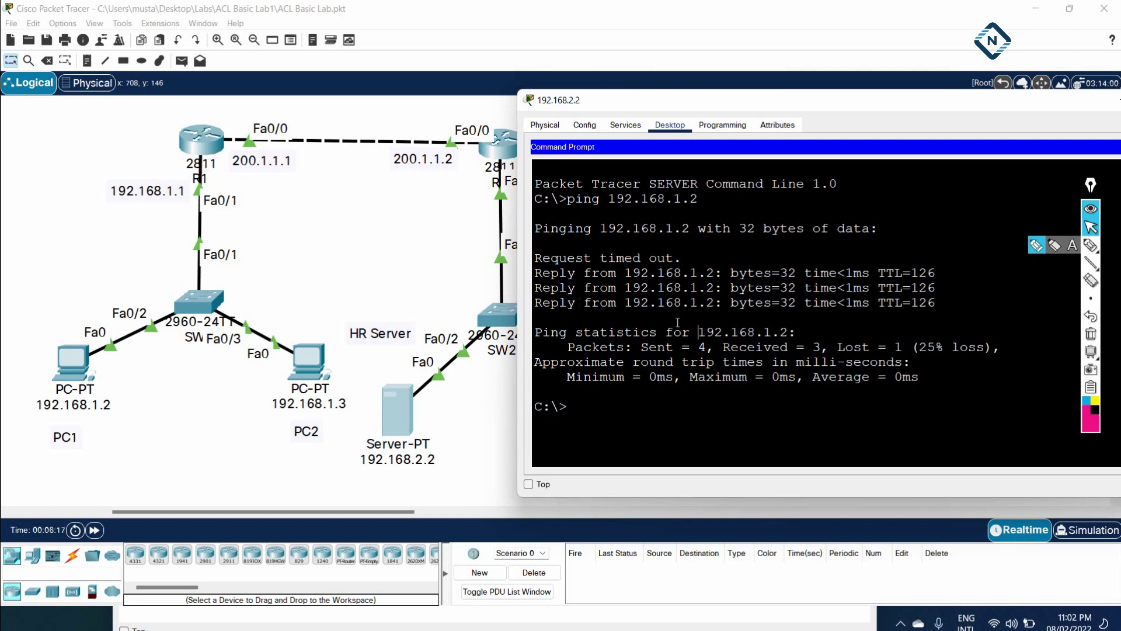
{"action": "left_click_drag", "start_coordinate": [983, 108], "coordinate": [785, 108]}
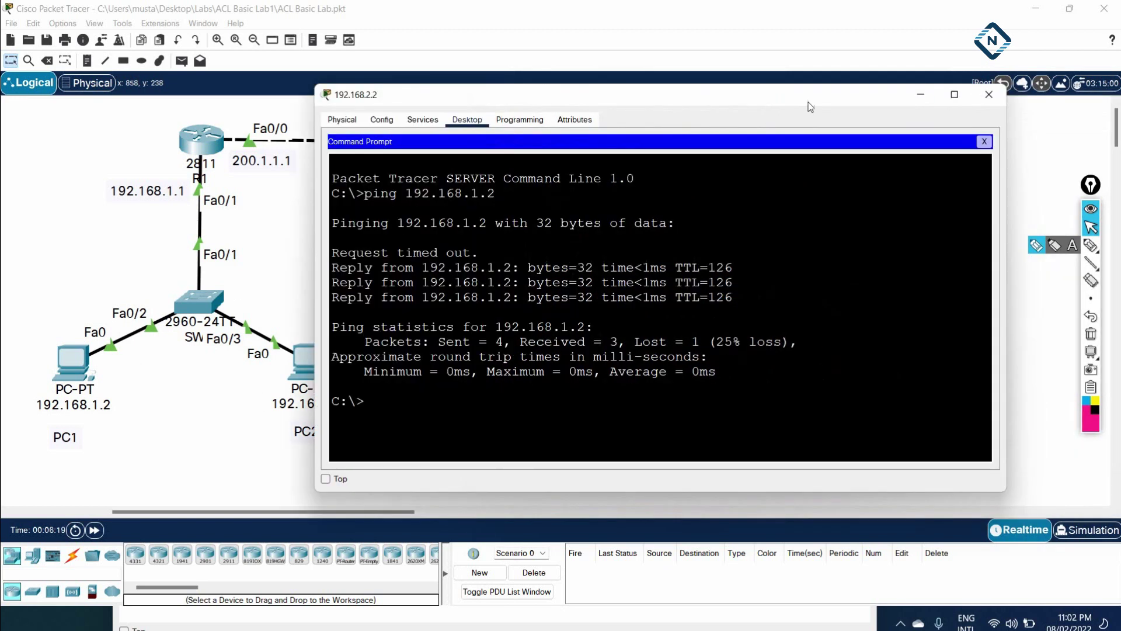
{"action": "left_click", "coordinate": [1007, 98]}
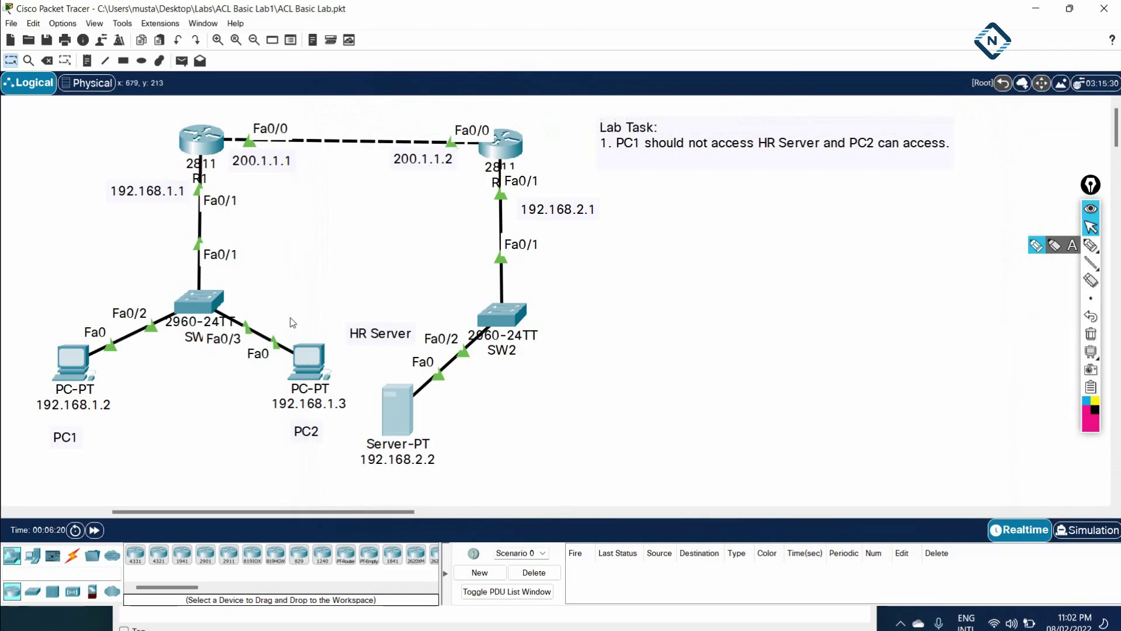
- Ping the HR server at 192.168.2.2 from PC1's command prompt and close PC1's window
{"action": "left_click", "coordinate": [73, 360]}
{"action": "left_click", "coordinate": [659, 192]}
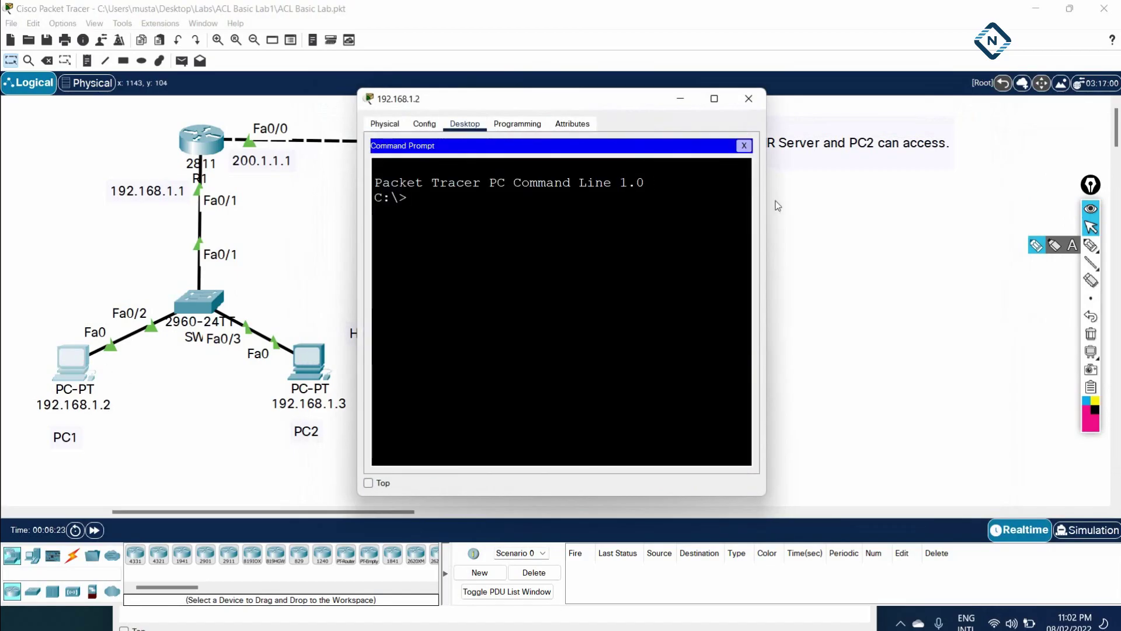
{"action": "left_click", "coordinate": [775, 203]}
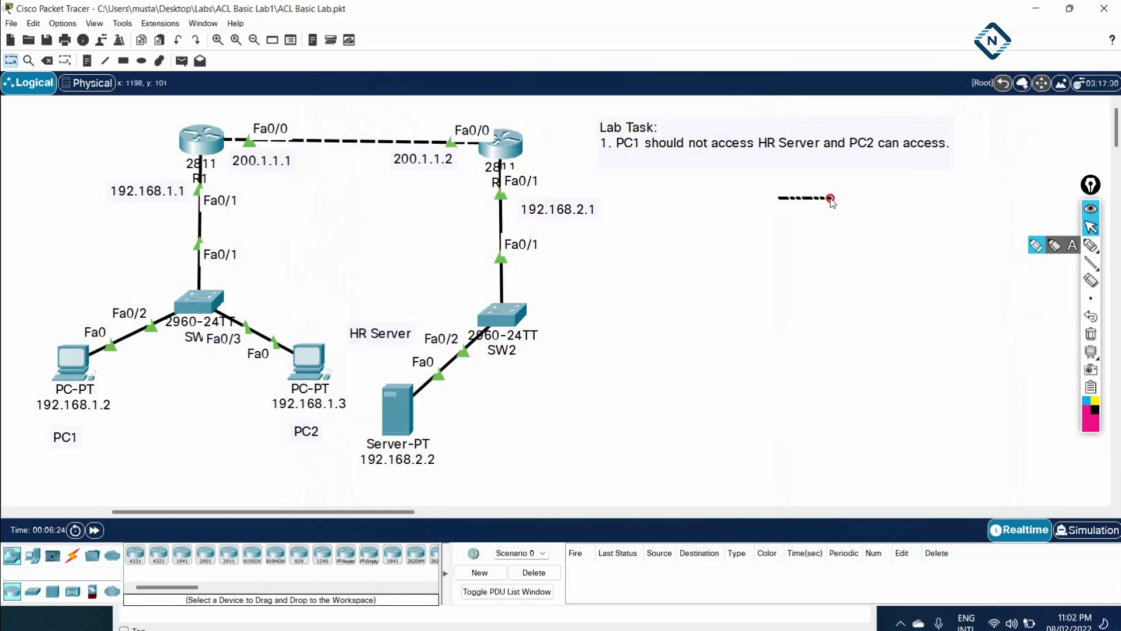
{"action": "left_click", "coordinate": [91, 359]}
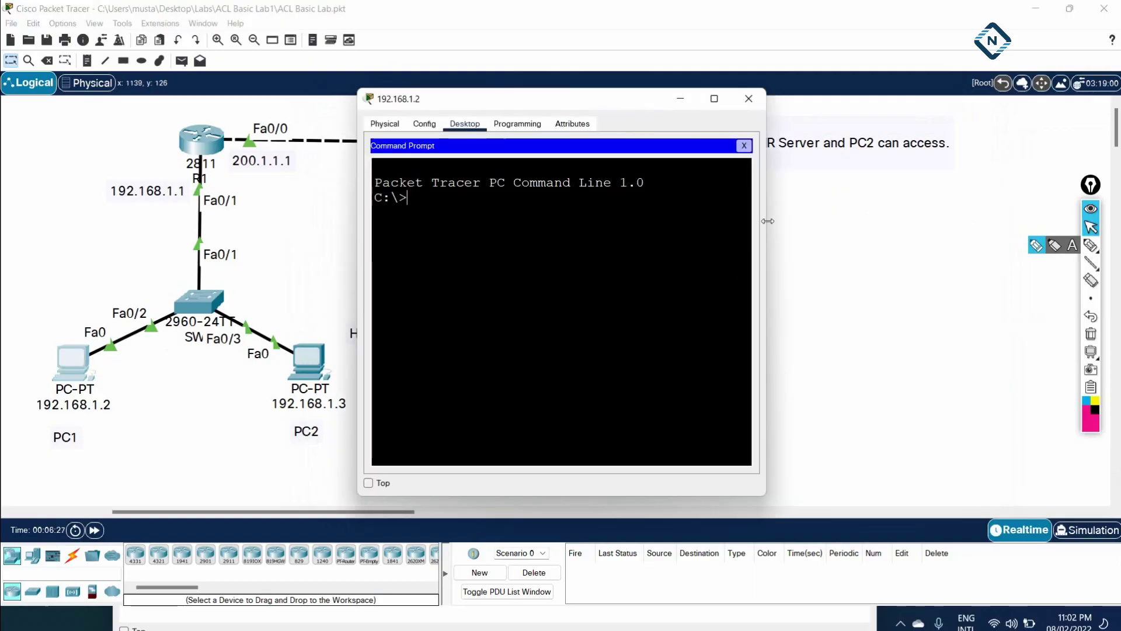
{"action": "left_click_drag", "start_coordinate": [766, 225], "coordinate": [967, 234]}
{"action": "left_click_drag", "start_coordinate": [695, 104], "coordinate": [779, 61]}
{"action": "left_click", "coordinate": [757, 191]}
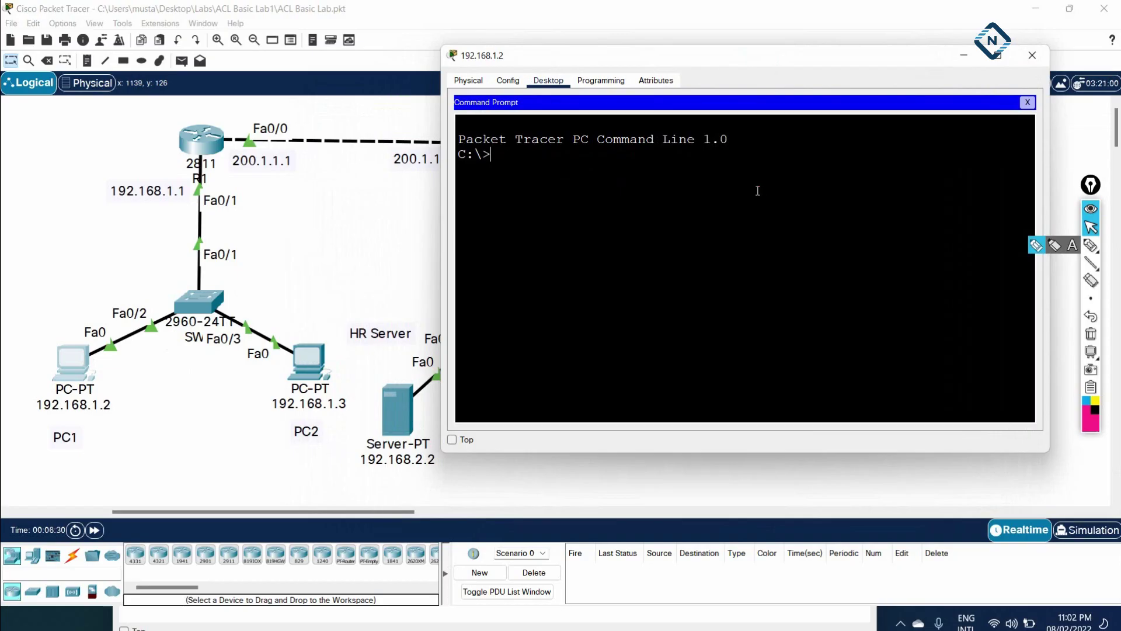
{"action": "type", "text": "ping 192.168.2.2"}
{"action": "key", "text": "Return"}
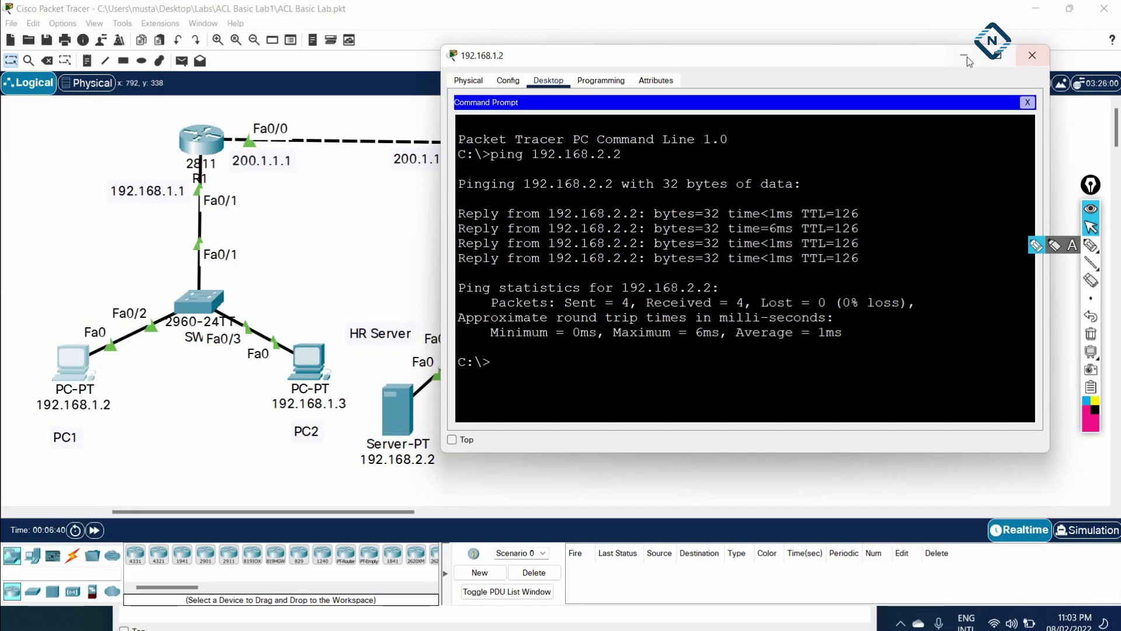
{"action": "left_click", "coordinate": [1033, 55]}
- Ping the HR server at 192.168.2.2 from PC2's command prompt and close PC2's window
{"action": "left_click", "coordinate": [308, 361]}
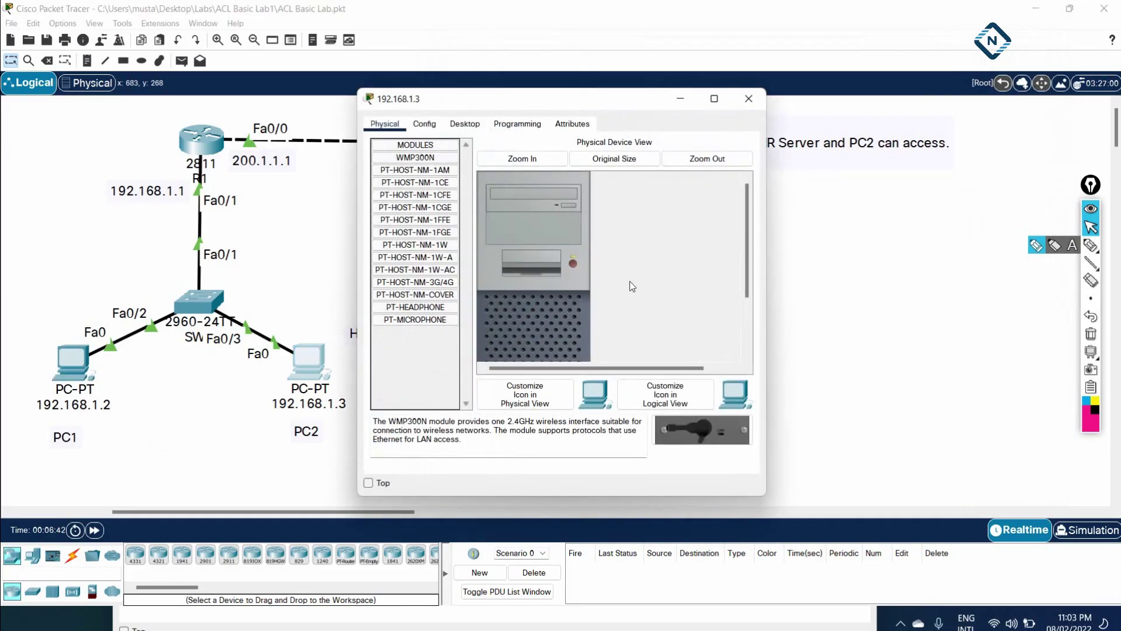
{"action": "left_click", "coordinate": [465, 124]}
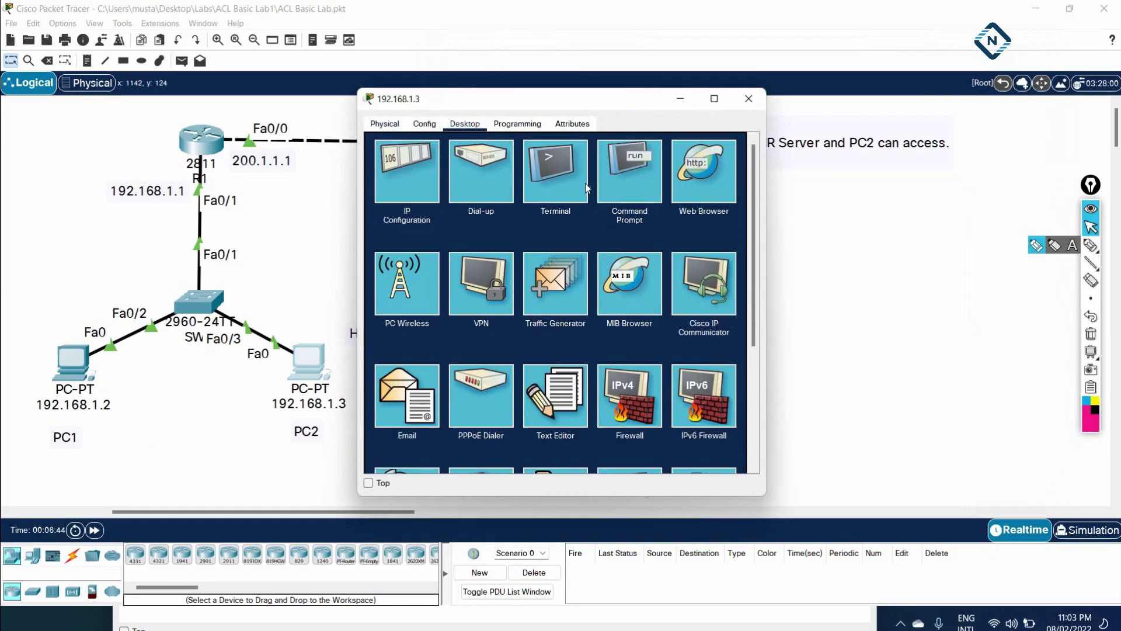
{"action": "left_click", "coordinate": [642, 186]}
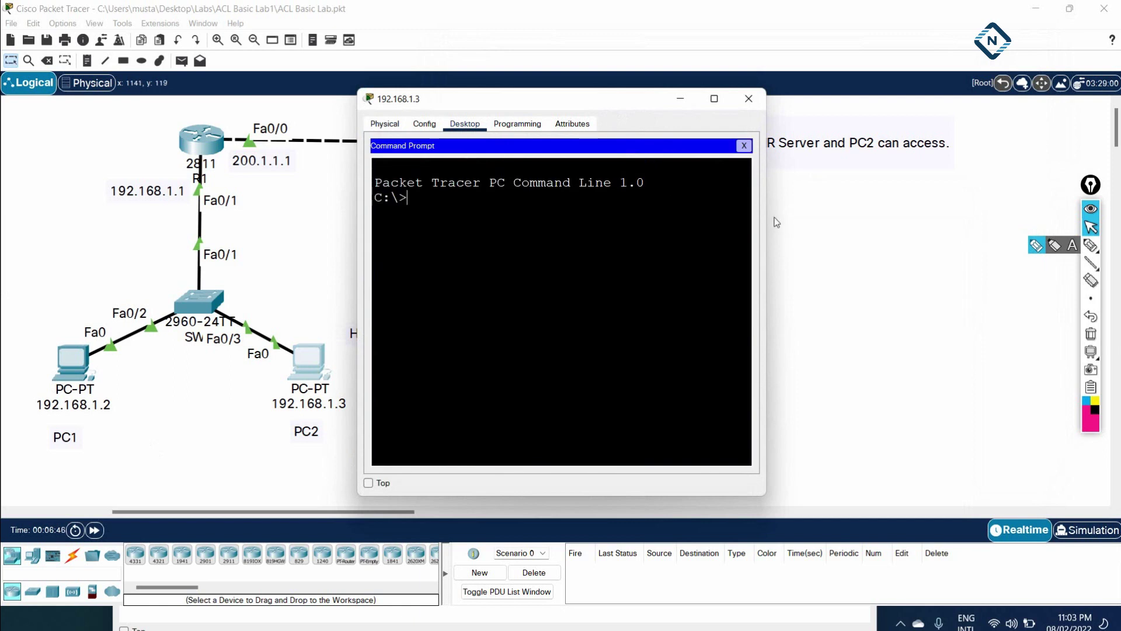
{"action": "left_click_drag", "start_coordinate": [766, 214], "coordinate": [1063, 216]}
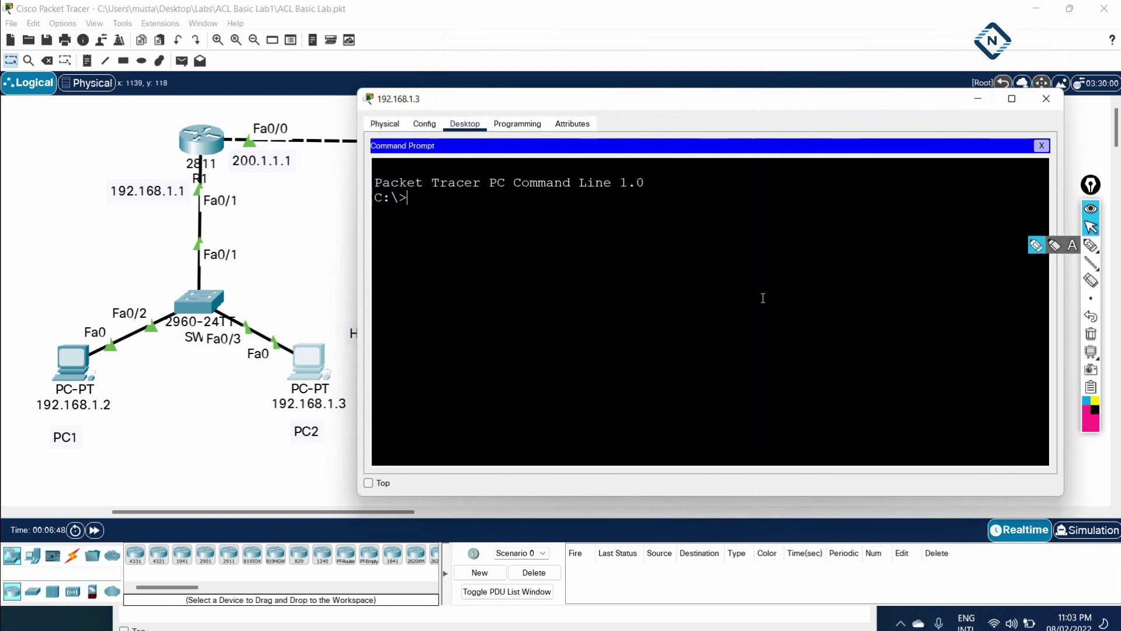
{"action": "type", "text": "ping 19"}
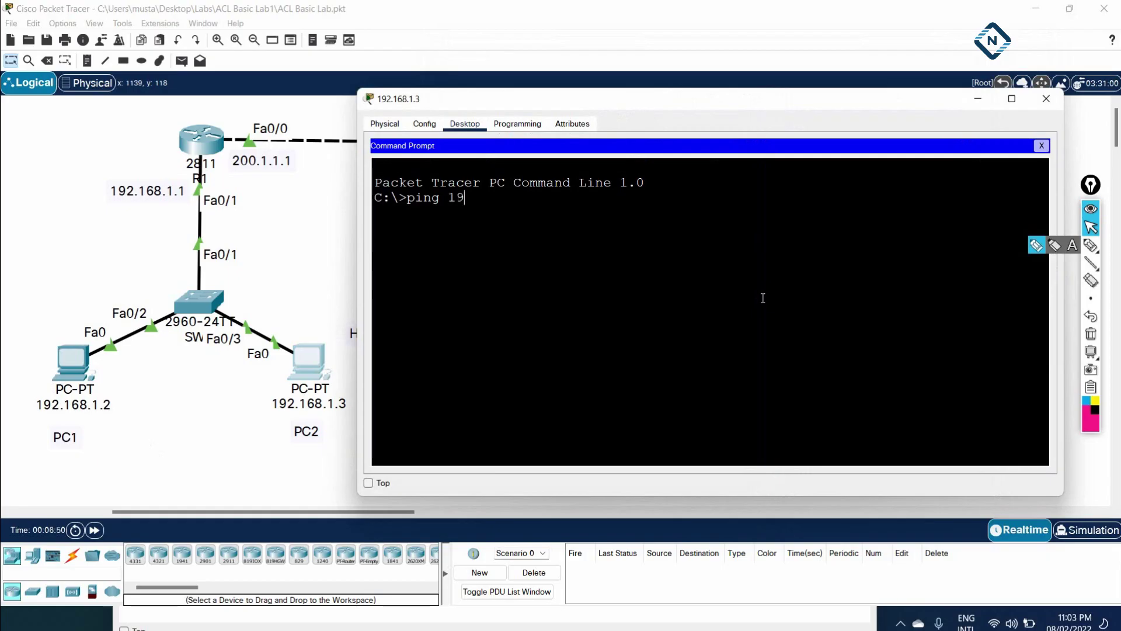
{"action": "type", "text": "2.168.2"}
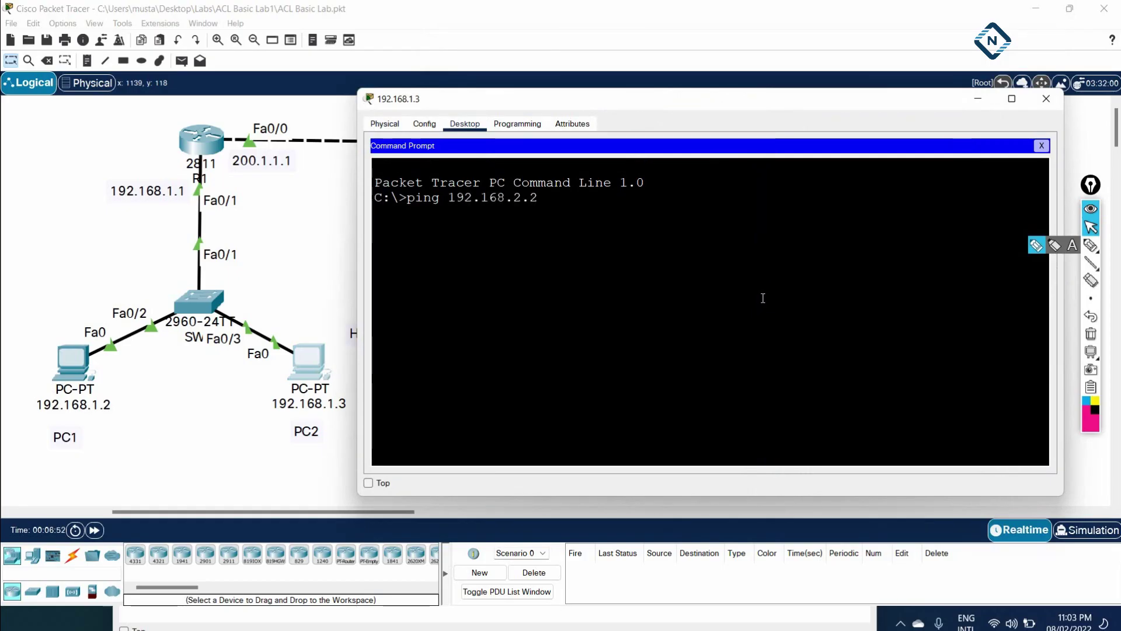
{"action": "type", "text": ".2"}
{"action": "key", "text": "Return"}
{"action": "left_click_drag", "start_coordinate": [634, 100], "coordinate": [873, 112]}
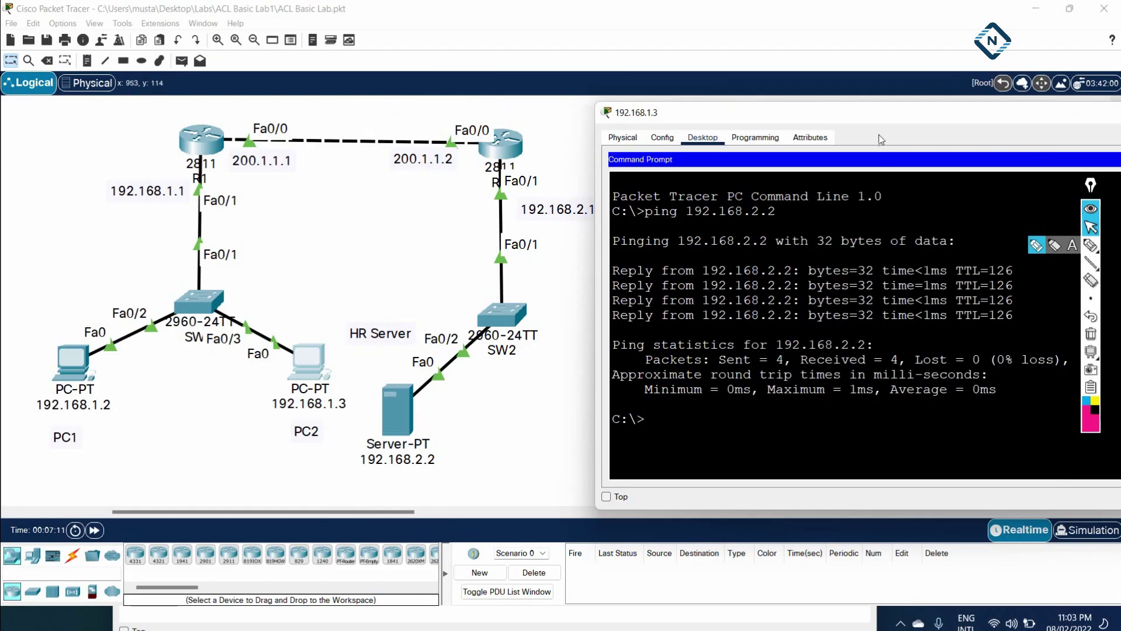
{"action": "double_click", "coordinate": [876, 112]}
{"action": "left_click", "coordinate": [903, 111]}
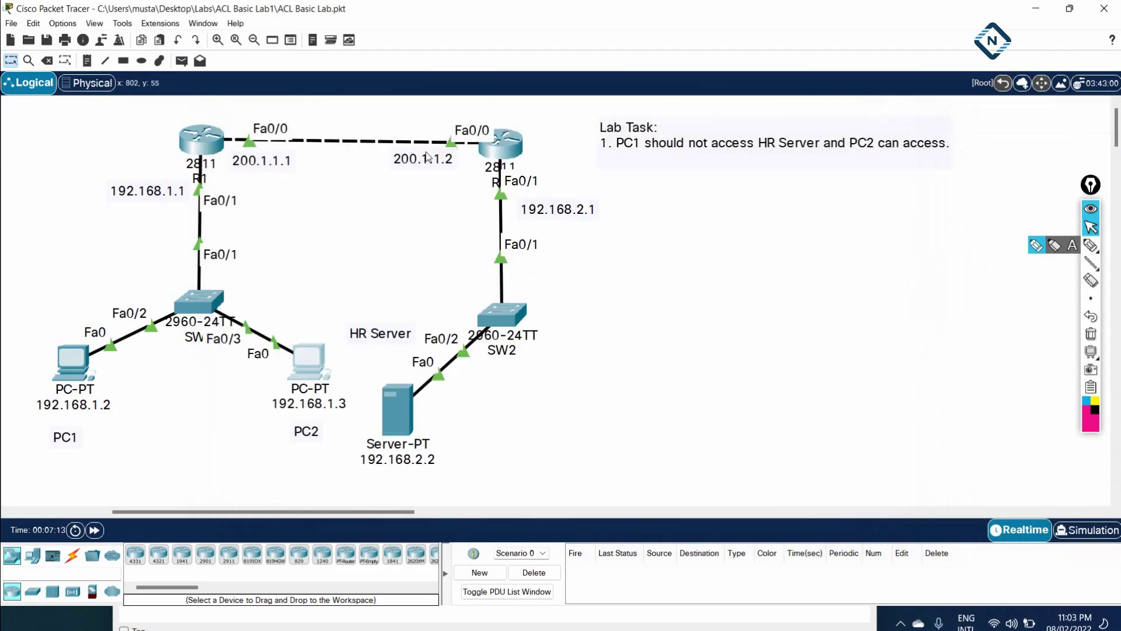
- Open R2's command line and enter global configuration mode
{"action": "mouse_move", "coordinate": [511, 147]}
{"action": "left_click", "coordinate": [517, 149]}
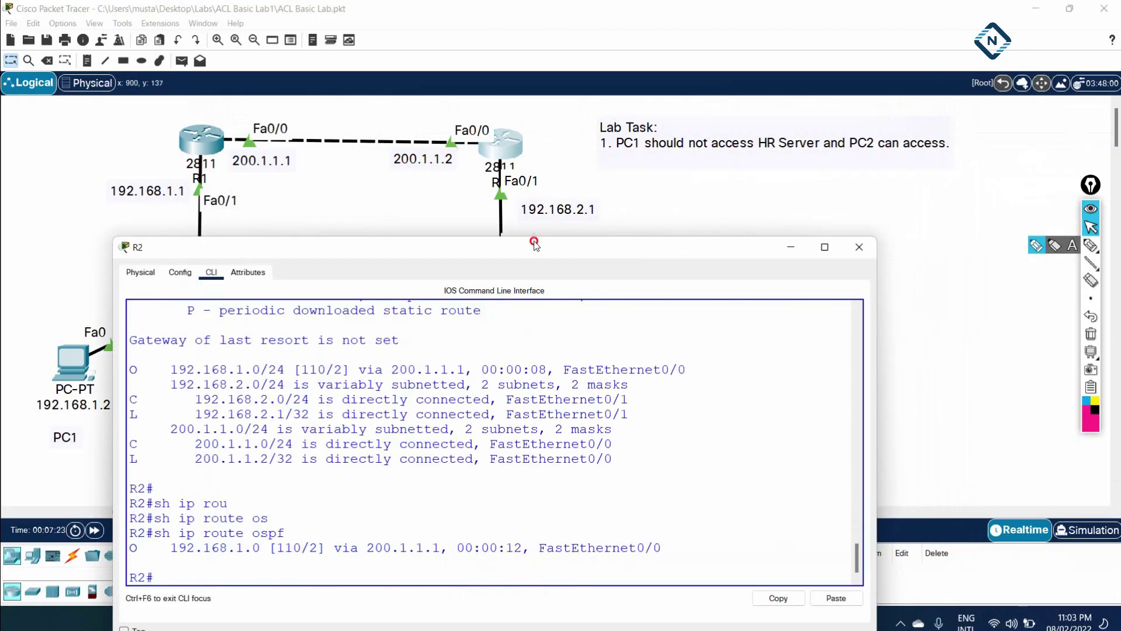
{"action": "left_click_drag", "start_coordinate": [534, 242], "coordinate": [596, 82]}
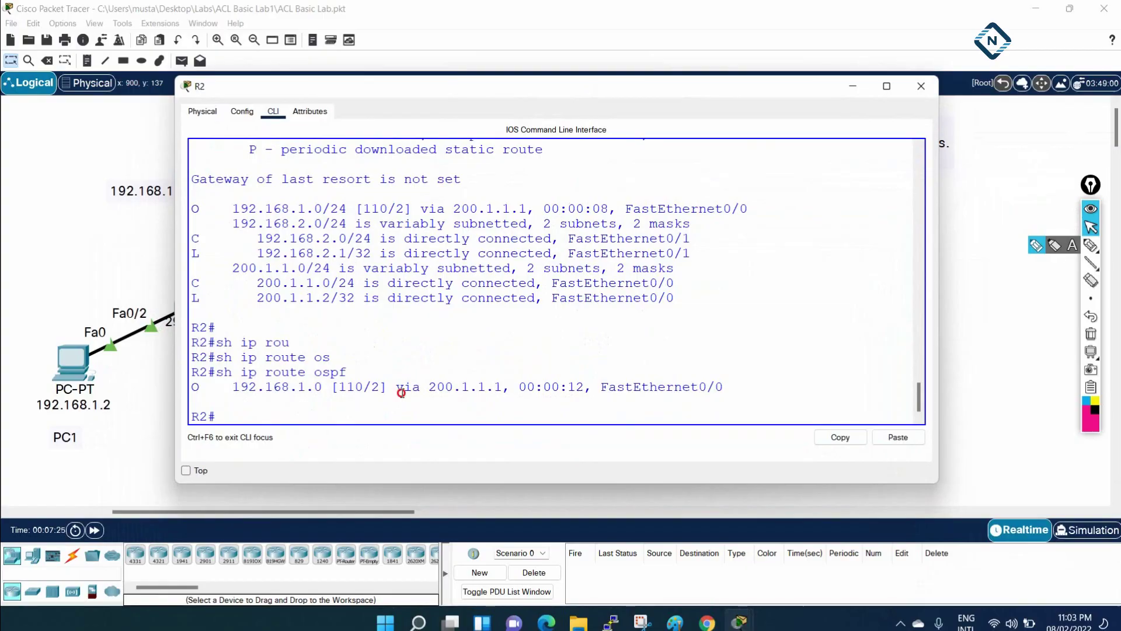
{"action": "type", "text": "config t"}
{"action": "key", "text": "Return"}
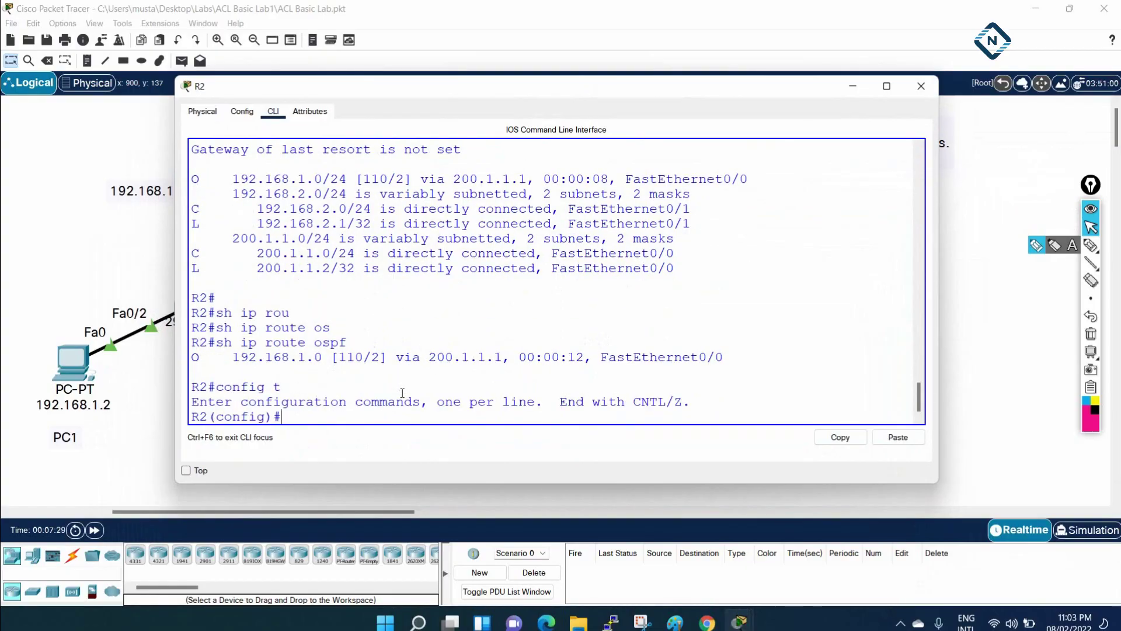
- Display the command help for the number ranges that access-list accepts on R2
{"action": "type", "text": "acc"}
{"action": "key", "text": "Tab"}
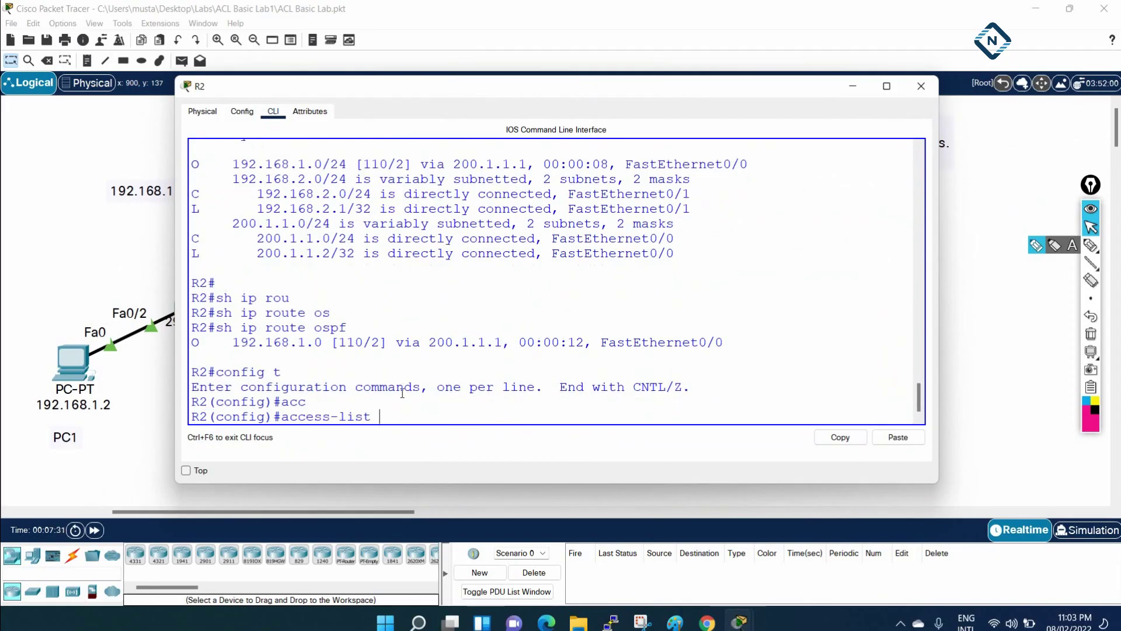
{"action": "type", "text": "10"}
{"action": "key", "text": "BackSpace"}
{"action": "key", "text": "BackSpace"}
{"action": "key", "text": "BackSpace"}
{"action": "type", "text": "?"}
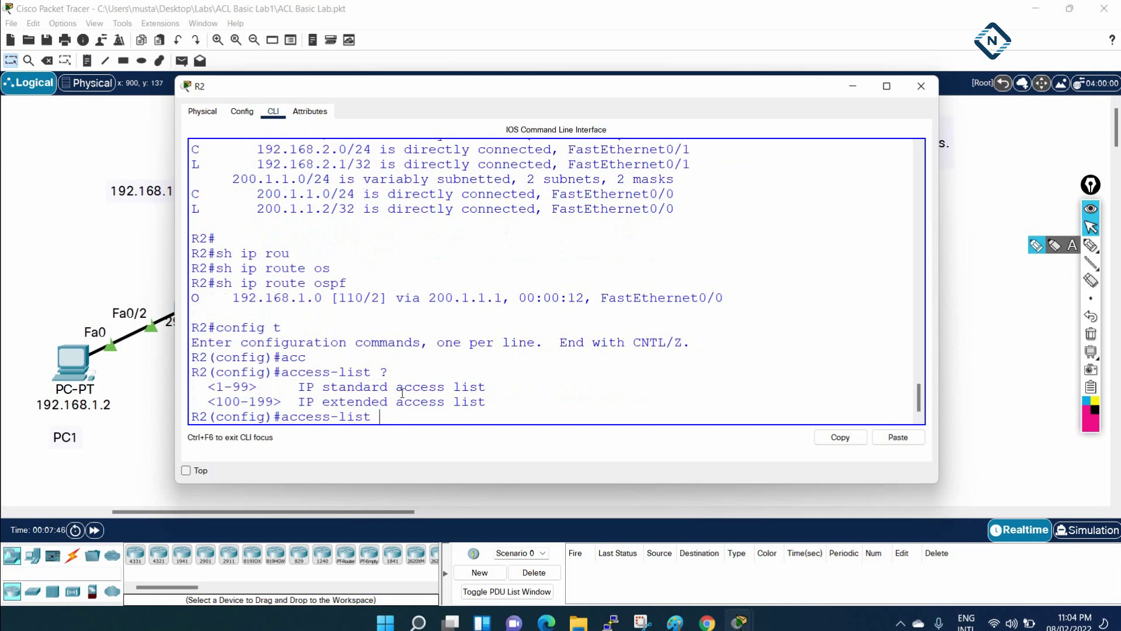
- Add an entry to standard access list 10 on R2 that denies host 192.168.1.2
{"action": "type", "text": "10 de"}
{"action": "key", "text": "Tab"}
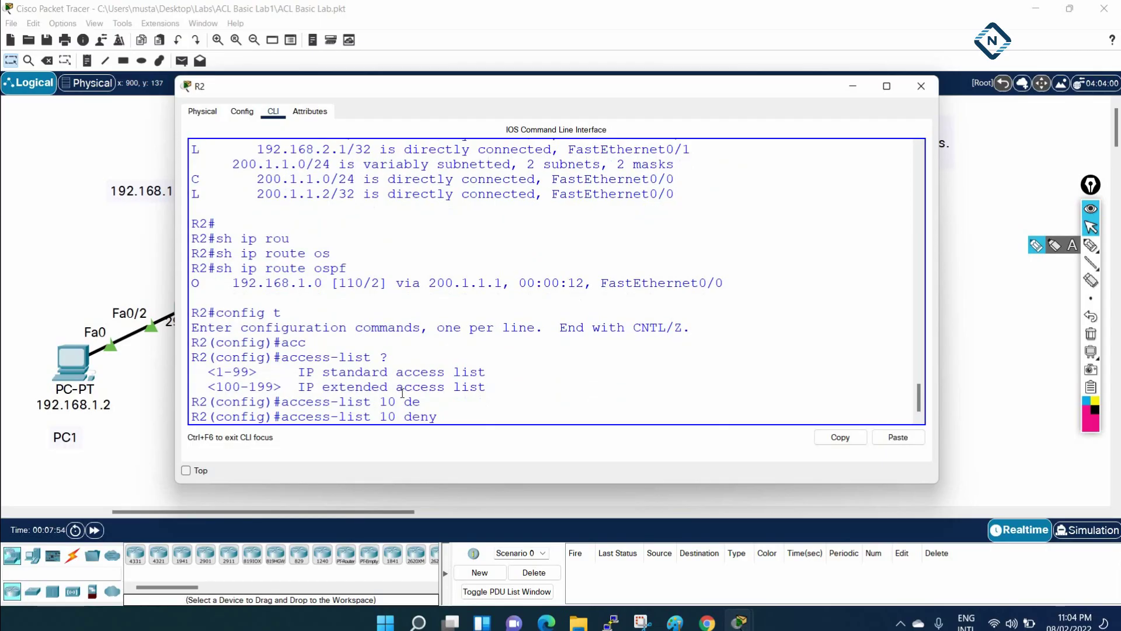
{"action": "type", "text": "ho"}
{"action": "key", "text": "Tab"}
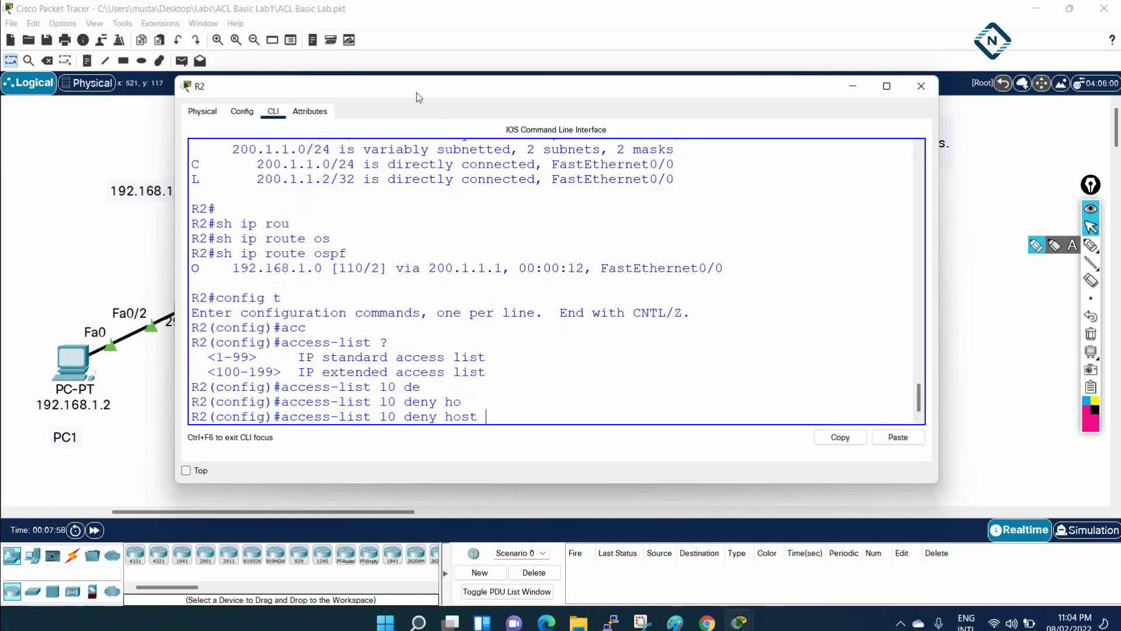
{"action": "left_click_drag", "start_coordinate": [416, 89], "coordinate": [526, 87]}
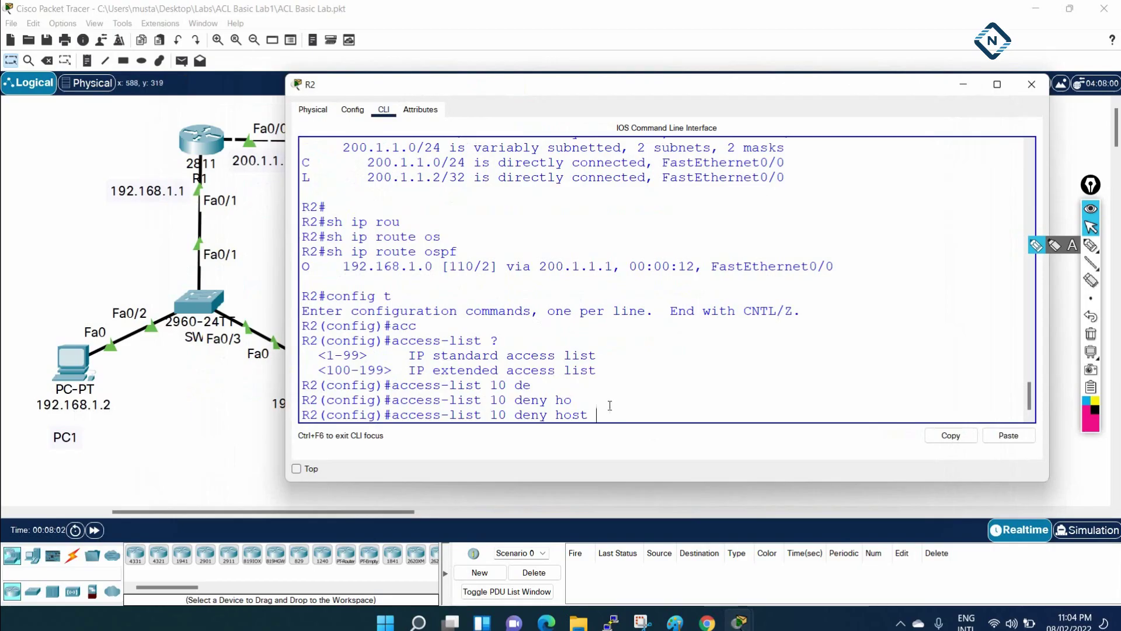
{"action": "type", "text": "192.168.1."}
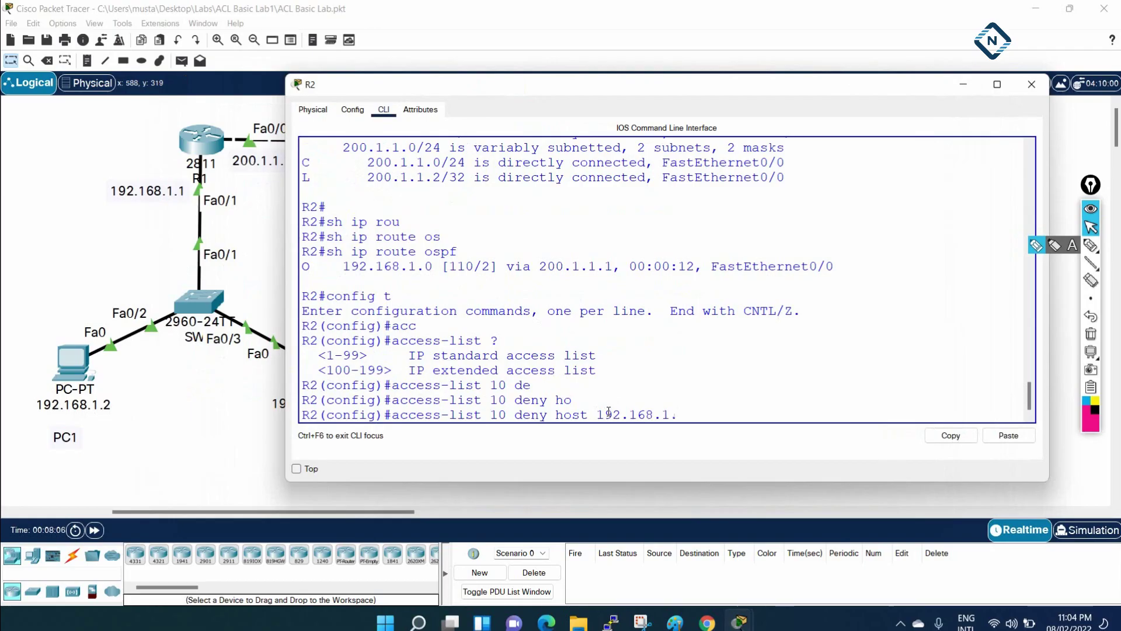
{"action": "type", "text": "2"}
{"action": "key", "text": "Return"}
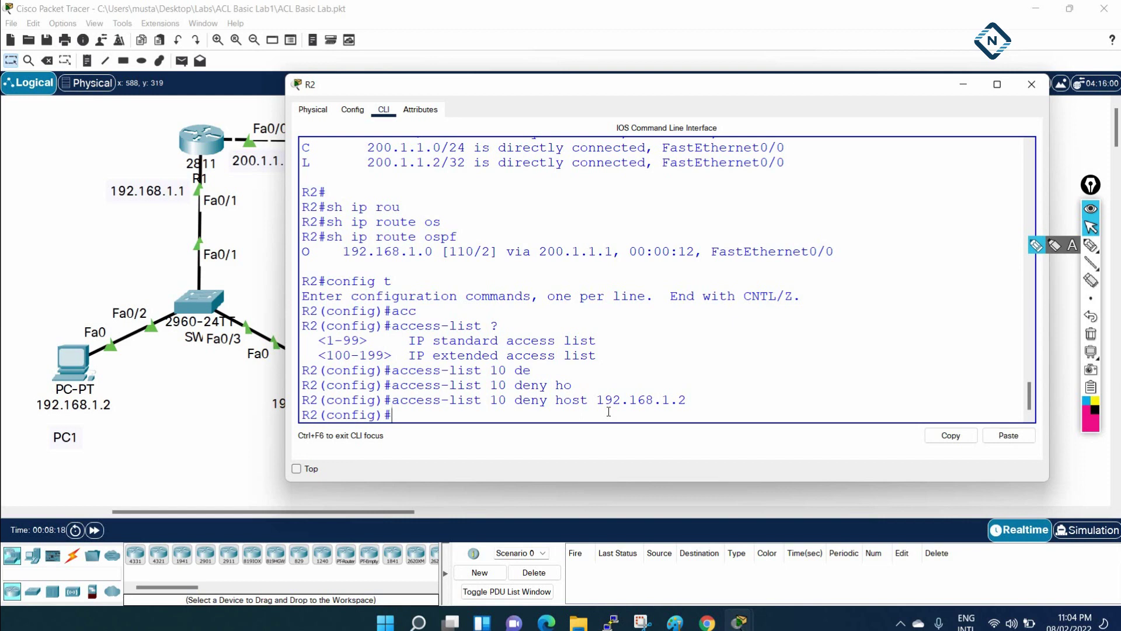
- Add a permit any entry to access list 10 on R2
{"action": "type", "text": "acc"}
{"action": "key", "text": "Tab"}
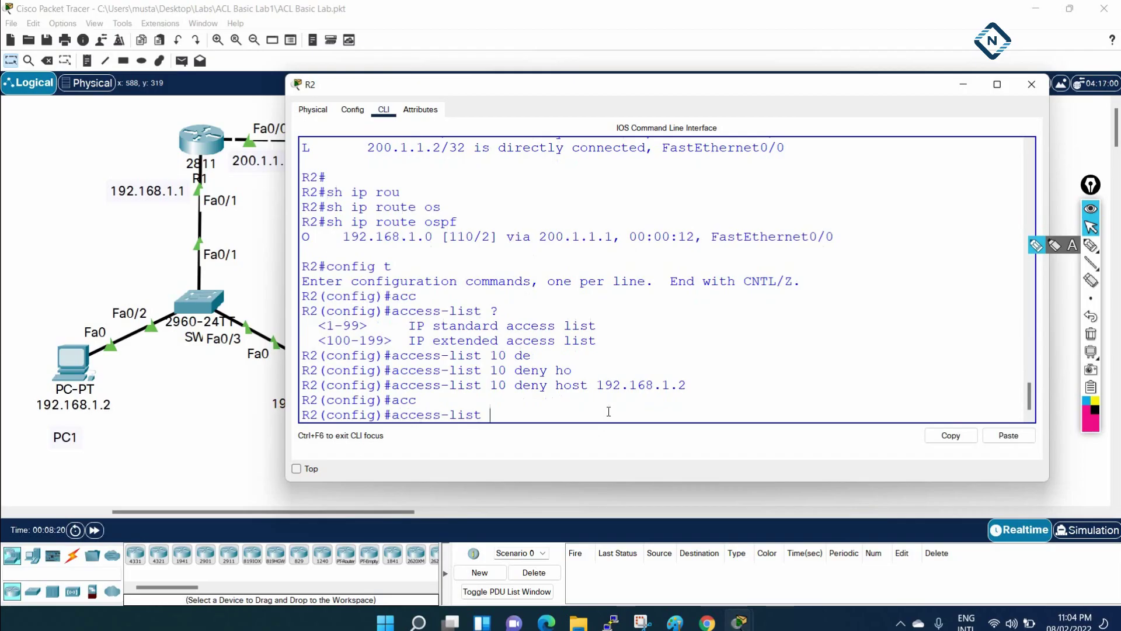
{"action": "type", "text": "10 per"}
{"action": "key", "text": "Tab"}
{"action": "type", "text": "any"}
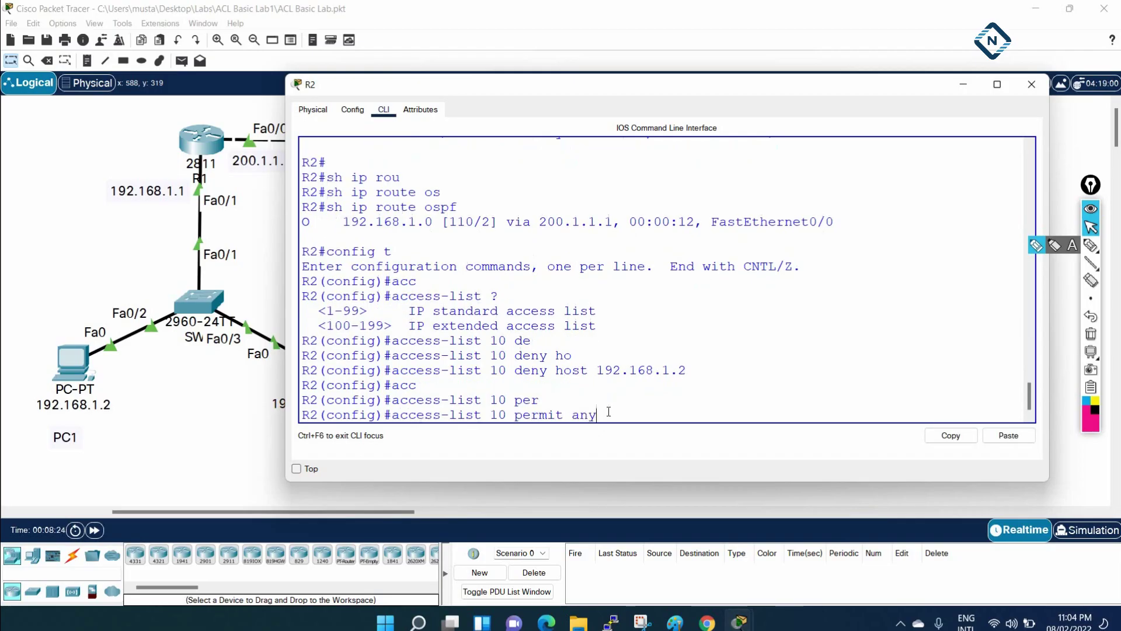
{"action": "key", "text": "Return"}
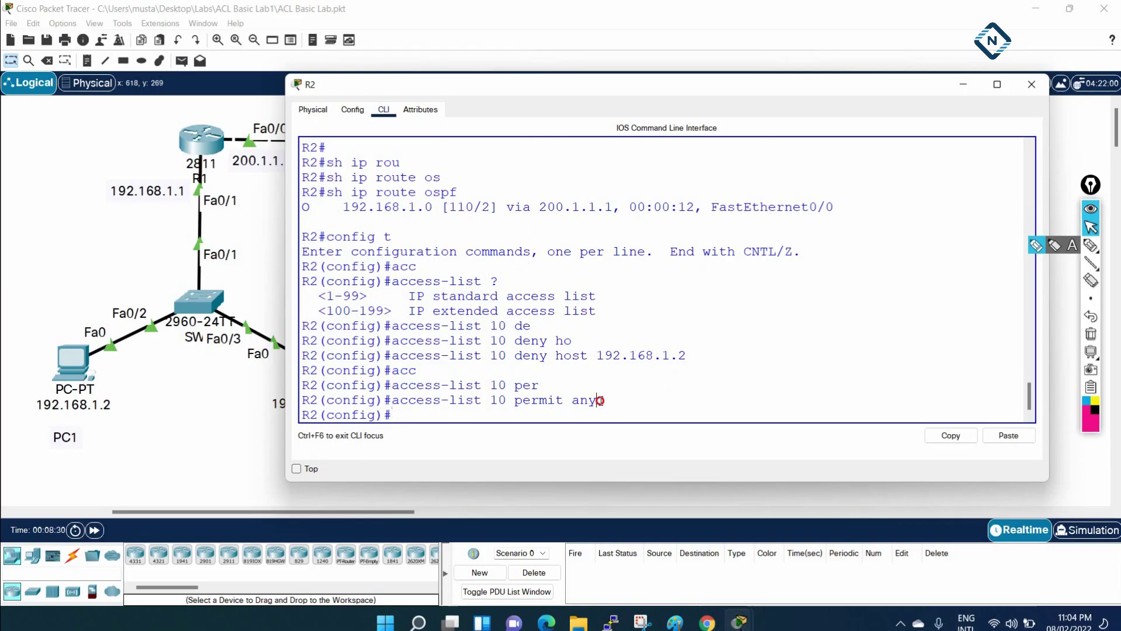
- Review the deny host and permit any entries of access list 10 by highlighting them in R2's command line
{"action": "left_click_drag", "start_coordinate": [596, 401], "coordinate": [391, 401]}
{"action": "left_click_drag", "start_coordinate": [392, 355], "coordinate": [688, 355]}
{"action": "left_click_drag", "start_coordinate": [392, 401], "coordinate": [631, 401]}
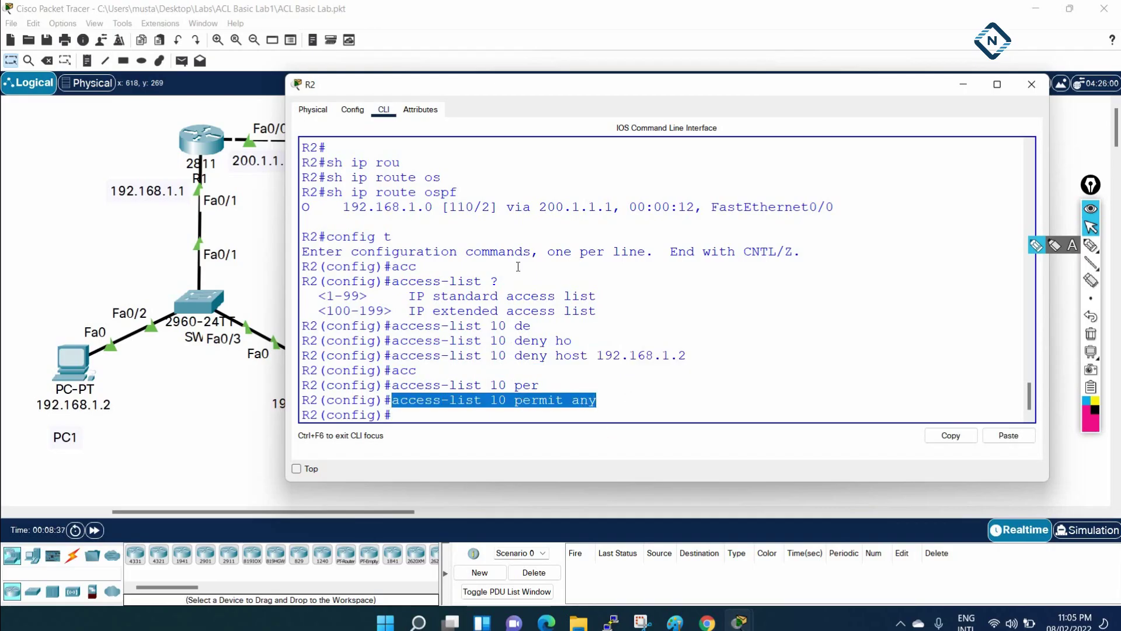
- Position R2's window so the topology stays in view and enter interface configuration mode for f0/0
{"action": "left_click_drag", "start_coordinate": [464, 84], "coordinate": [705, 229]}
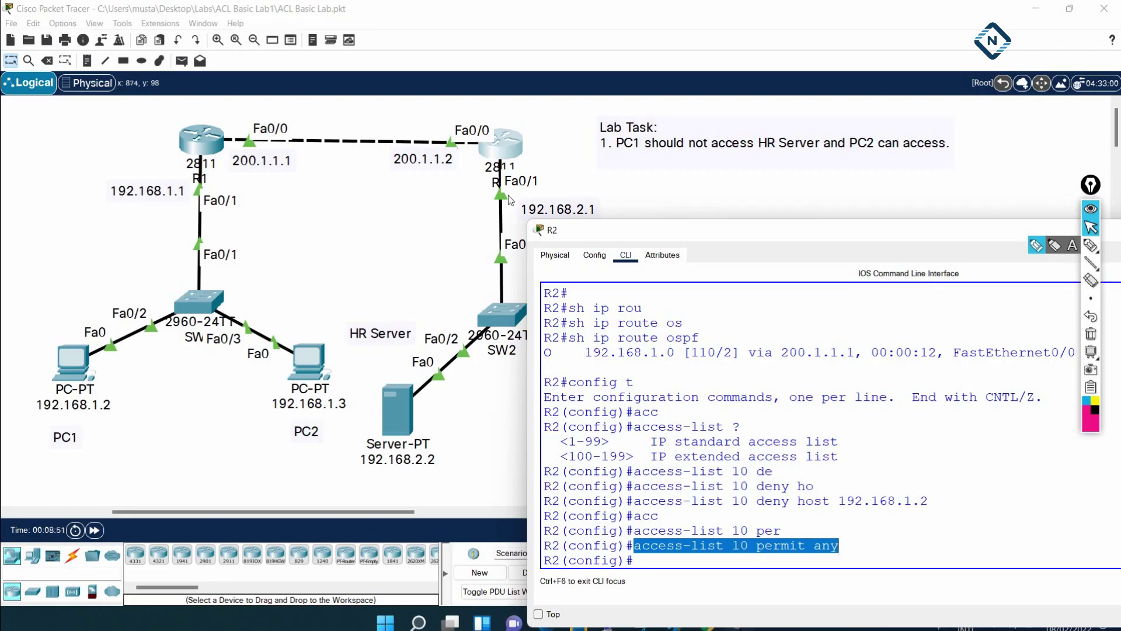
{"action": "left_click_drag", "start_coordinate": [688, 238], "coordinate": [667, 158]}
{"action": "left_click", "coordinate": [716, 354]}
{"action": "type", "text": "int f"}
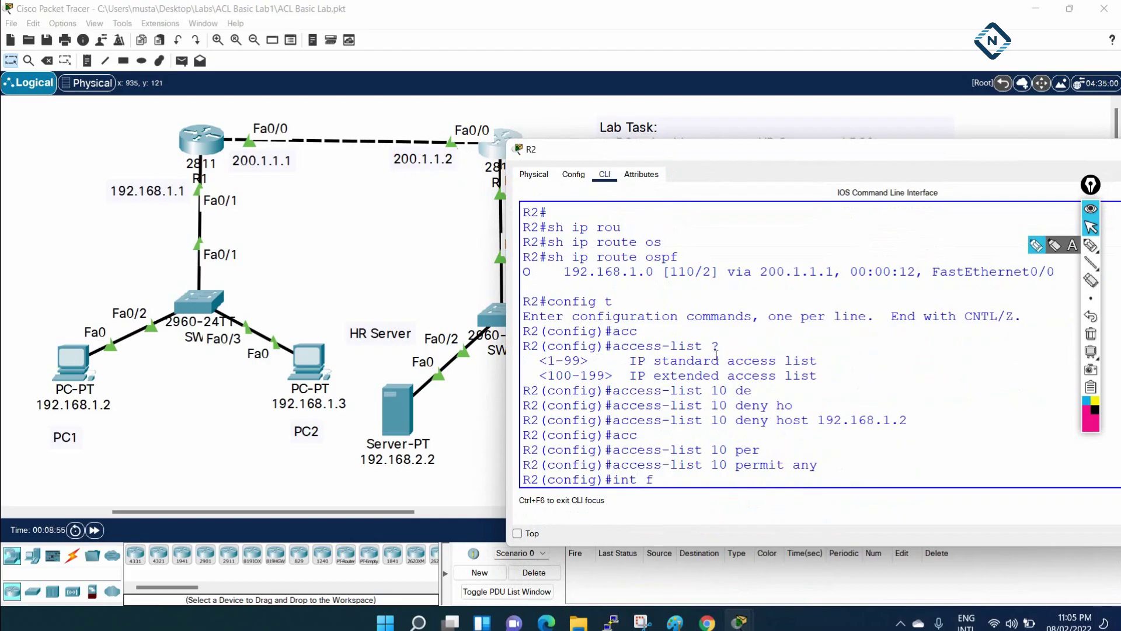
{"action": "type", "text": "0/0"}
{"action": "key", "text": "Return"}
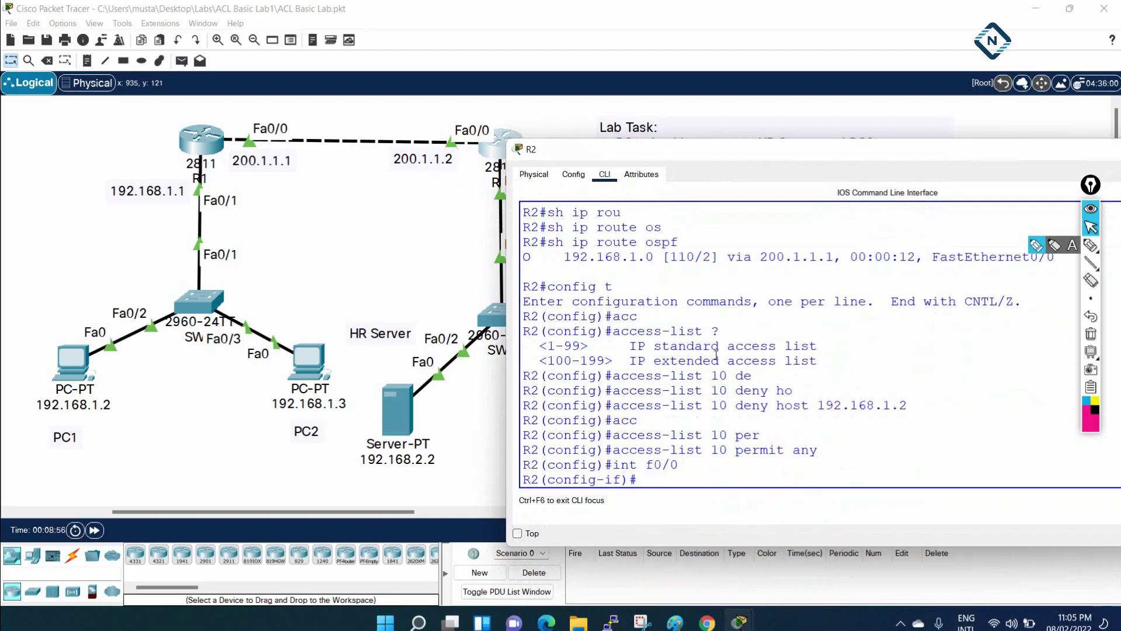
- Apply access group 10 in the inbound direction on R2's f0/0 interface
{"action": "type", "text": "ip"}
{"action": "key", "text": "Tab"}
{"action": "type", "text": "acc"}
{"action": "key", "text": "Tab"}
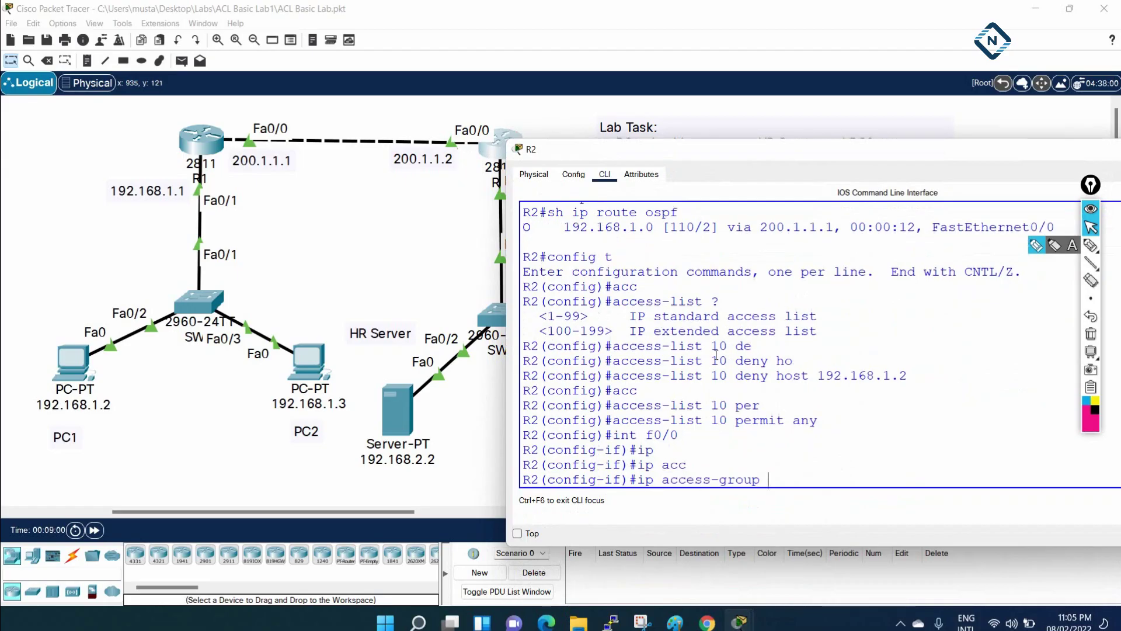
{"action": "type", "text": "10"}
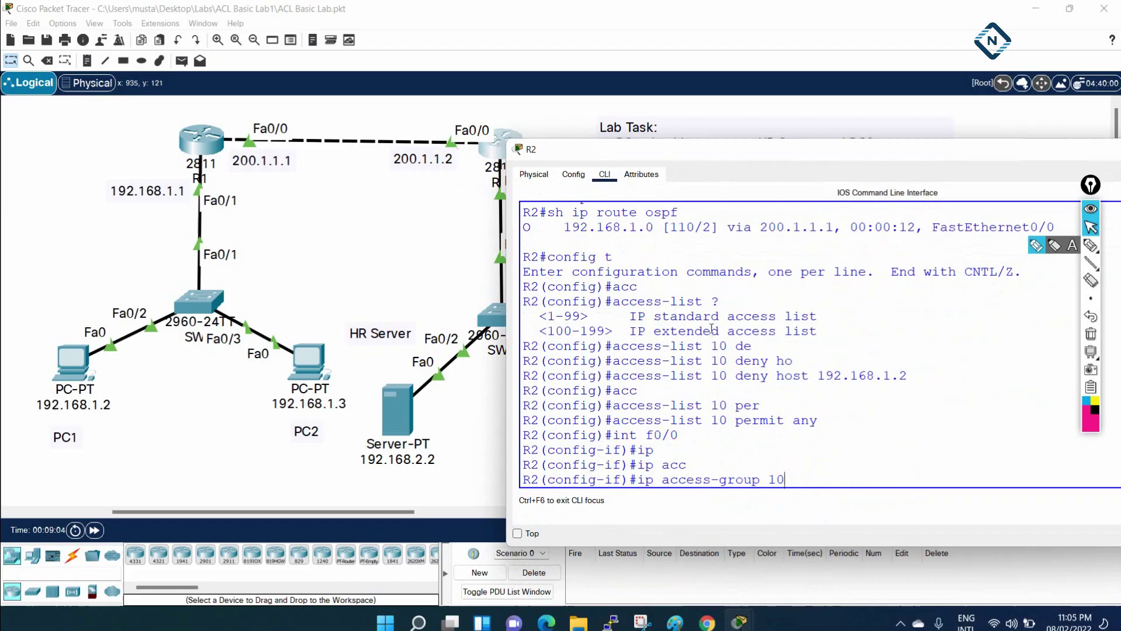
{"action": "double_click", "coordinate": [714, 346]}
{"action": "double_click", "coordinate": [719, 361]}
{"action": "left_click", "coordinate": [725, 367]}
{"action": "left_click_drag", "start_coordinate": [635, 157], "coordinate": [701, 167]}
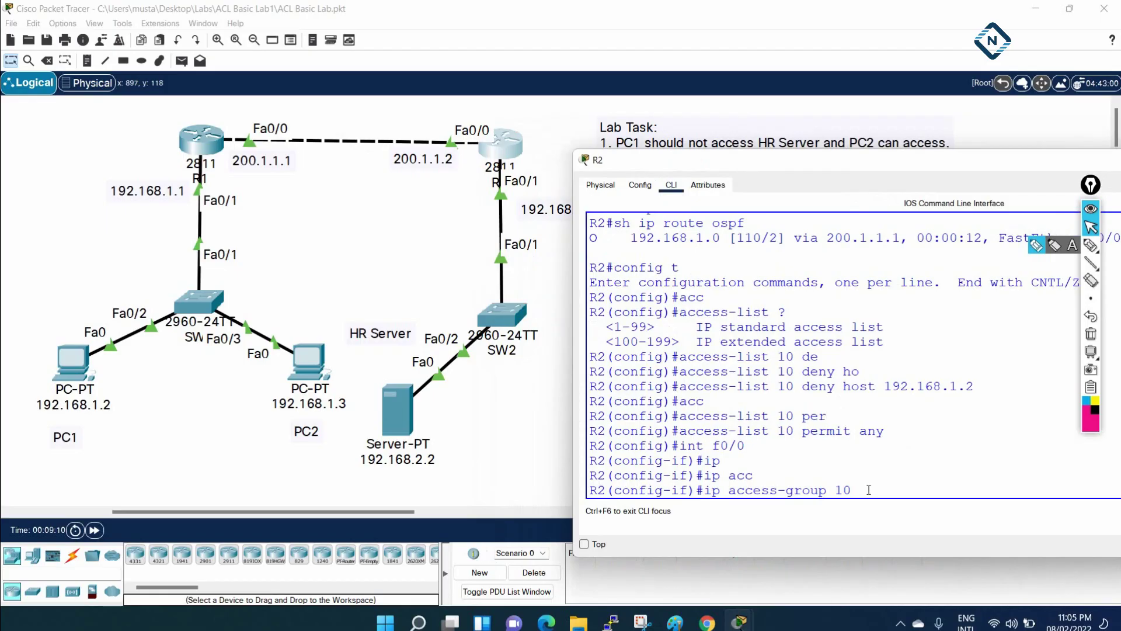
{"action": "type", "text": "n"}
{"action": "key", "text": "Return"}
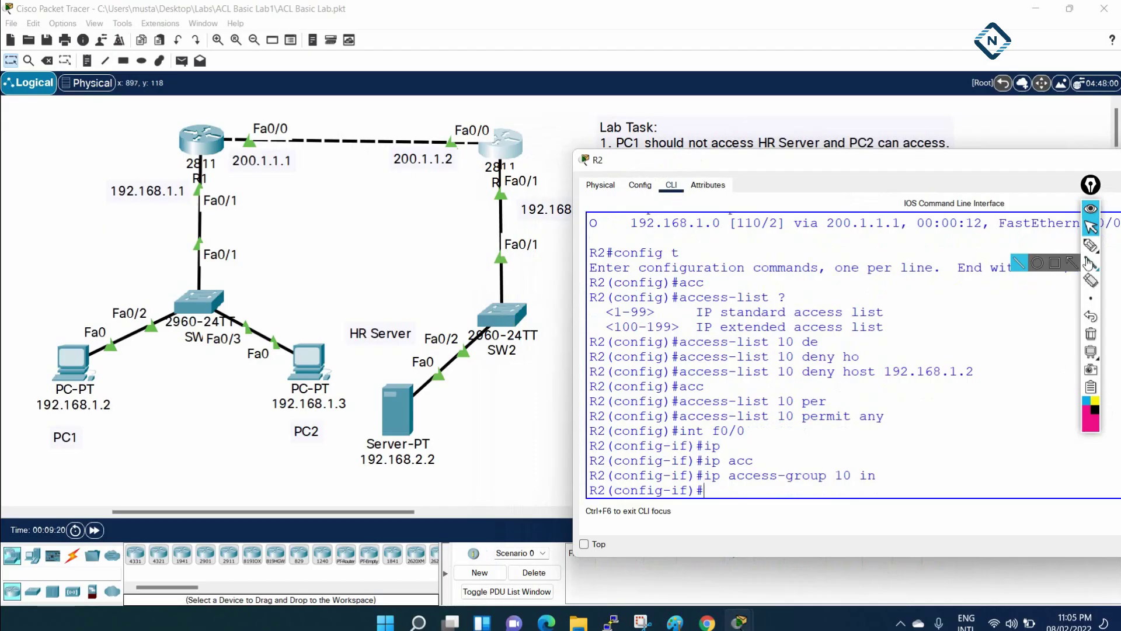
- Draw a freehand pink arrow over the topology from PC1 past R1 to R2's Fa0/0 interface
{"action": "left_click", "coordinate": [1091, 245]}
{"action": "mouse_move", "coordinate": [70, 364]}
{"action": "left_mouse_down"}
{"action": "mouse_move", "coordinate": [96, 350]}
{"action": "mouse_move", "coordinate": [150, 282]}
{"action": "mouse_move", "coordinate": [179, 130]}
{"action": "mouse_move", "coordinate": [327, 108]}
{"action": "mouse_move", "coordinate": [489, 125]}
{"action": "mouse_move", "coordinate": [446, 130]}
{"action": "left_mouse_up"}
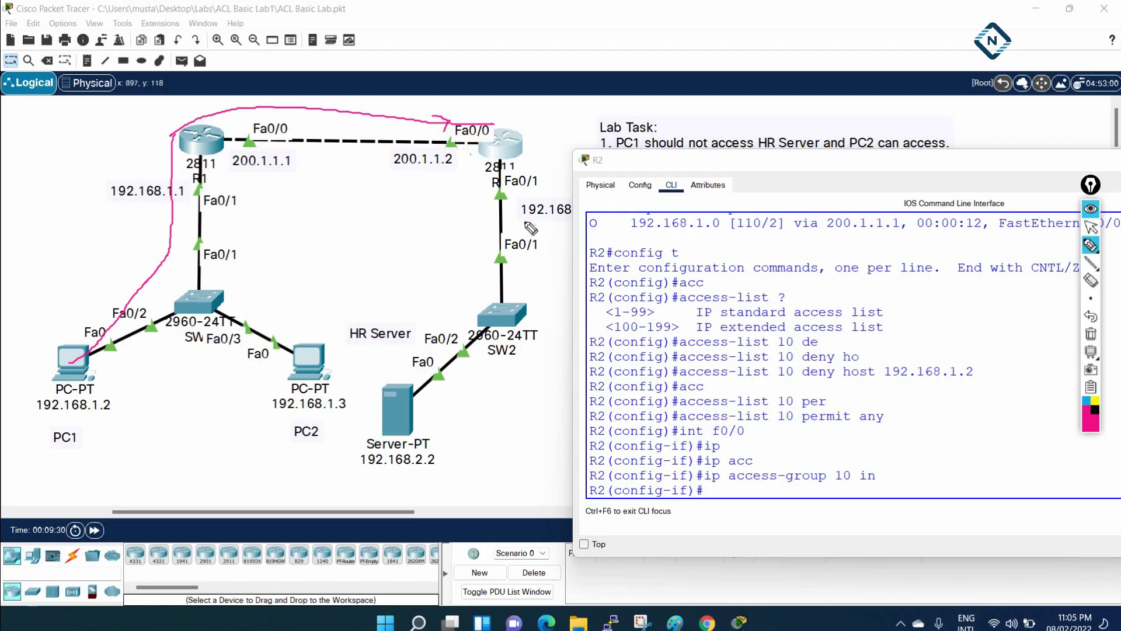
- Mark the inbound keyword and the int f0/0 command with pink pen strokes, and circle R2's Fa0/1 and Fa0/0 interfaces on the topology
{"action": "left_click_drag", "start_coordinate": [858, 491], "coordinate": [880, 483]}
{"action": "mouse_move", "coordinate": [501, 157]}
{"action": "left_mouse_down"}
{"action": "mouse_move", "coordinate": [501, 203]}
{"action": "mouse_move", "coordinate": [513, 166]}
{"action": "mouse_move", "coordinate": [500, 179]}
{"action": "mouse_move", "coordinate": [534, 199]}
{"action": "mouse_move", "coordinate": [545, 170]}
{"action": "mouse_move", "coordinate": [517, 171]}
{"action": "left_mouse_up"}
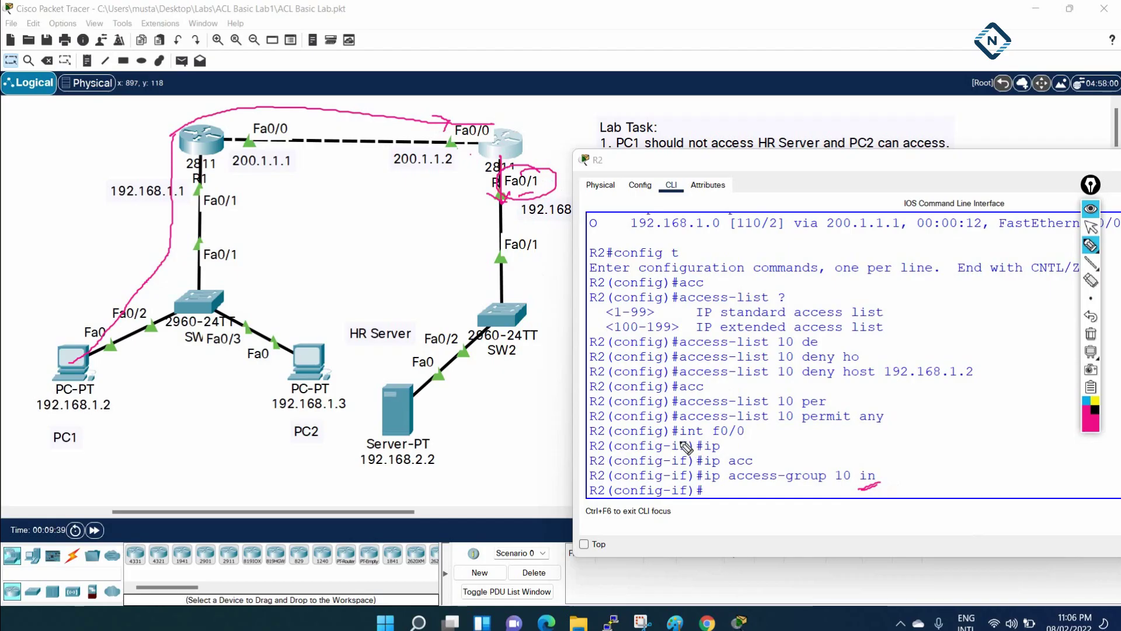
{"action": "mouse_move", "coordinate": [684, 445]}
{"action": "left_mouse_down"}
{"action": "mouse_move", "coordinate": [753, 436]}
{"action": "mouse_move", "coordinate": [714, 412]}
{"action": "mouse_move", "coordinate": [677, 421]}
{"action": "mouse_move", "coordinate": [673, 436]}
{"action": "mouse_move", "coordinate": [701, 443]}
{"action": "left_mouse_up"}
{"action": "mouse_move", "coordinate": [475, 127]}
{"action": "left_mouse_down"}
{"action": "mouse_move", "coordinate": [453, 114]}
{"action": "mouse_move", "coordinate": [491, 153]}
{"action": "mouse_move", "coordinate": [470, 111]}
{"action": "left_mouse_up"}
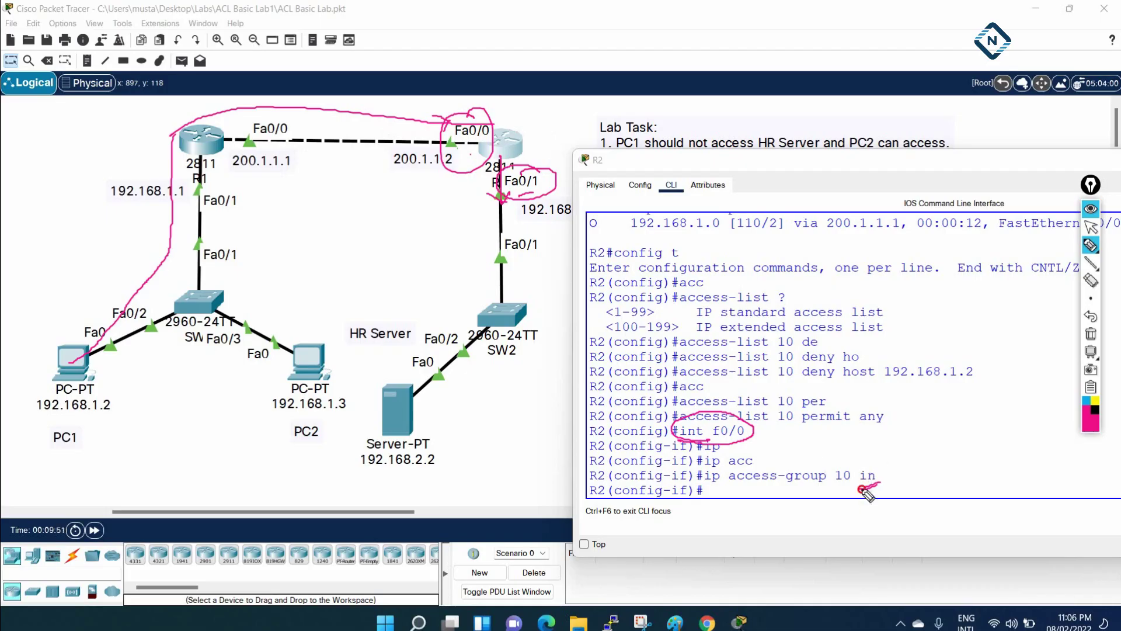
- Clear all pen annotations from the screen and save R2's configuration with do wr
{"action": "left_click", "coordinate": [1091, 334]}
{"action": "left_click", "coordinate": [1090, 228]}
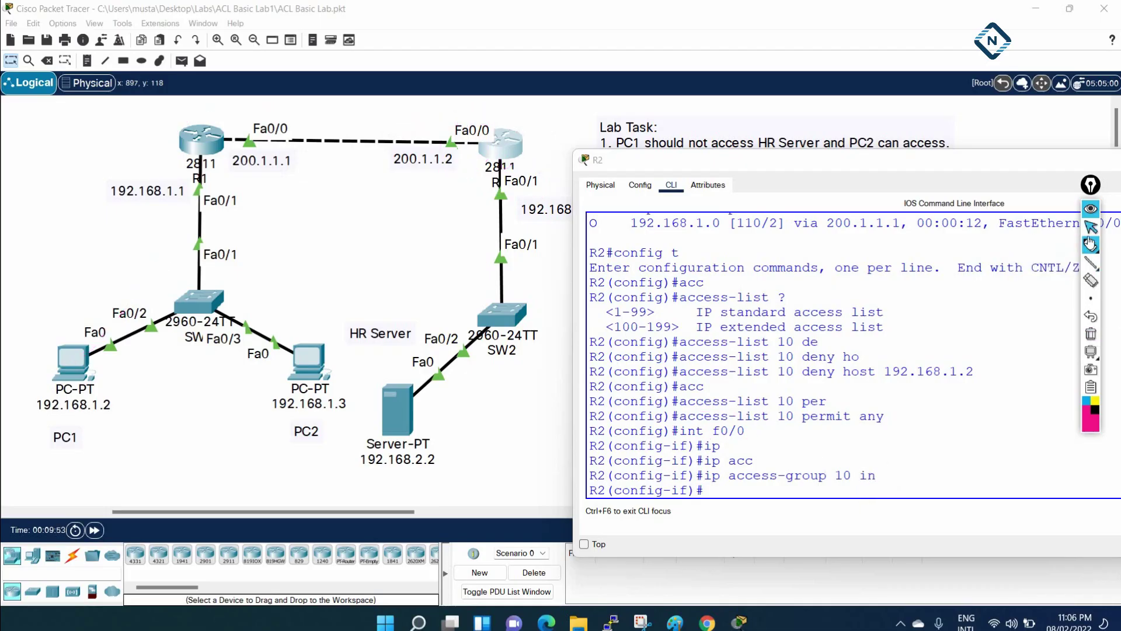
{"action": "type", "text": "do wr"}
{"action": "key", "text": "Return"}
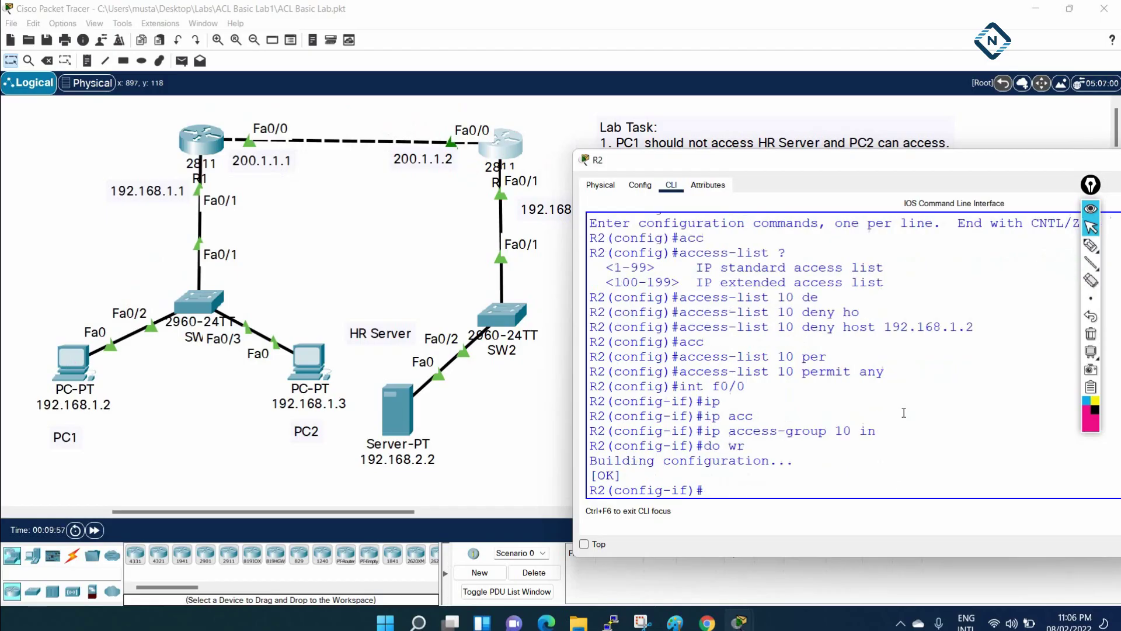
{"action": "key", "text": "Return"}
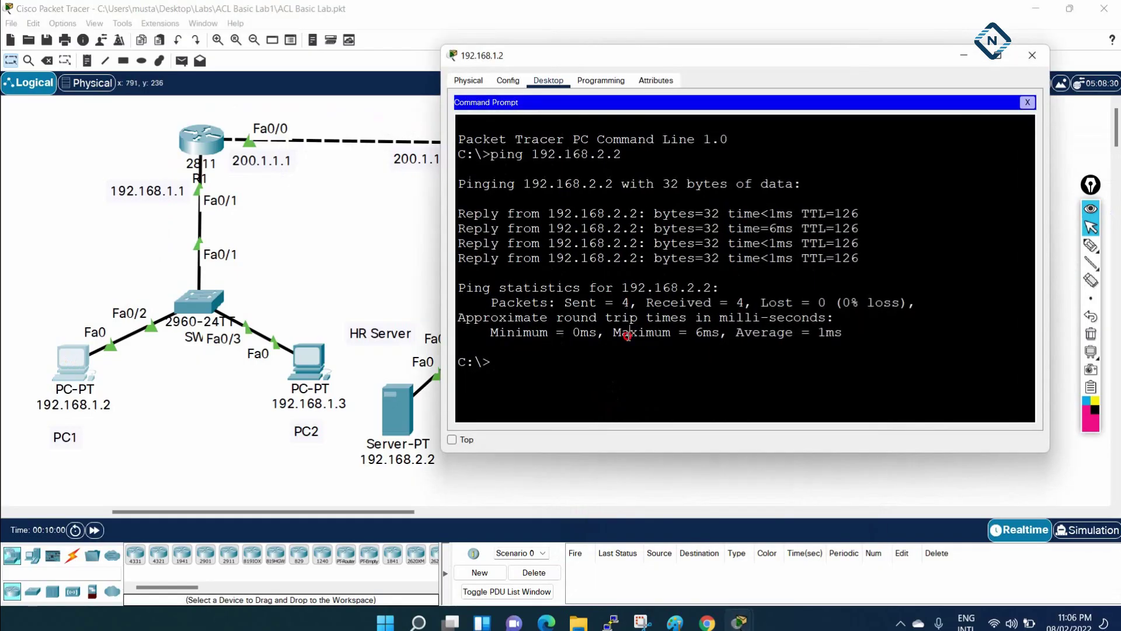
- Ping the HR server at 192.168.2.2 again from PC1's command prompt and shift PC1's window slightly
{"action": "key", "text": "Up"}
{"action": "key", "text": "Return"}
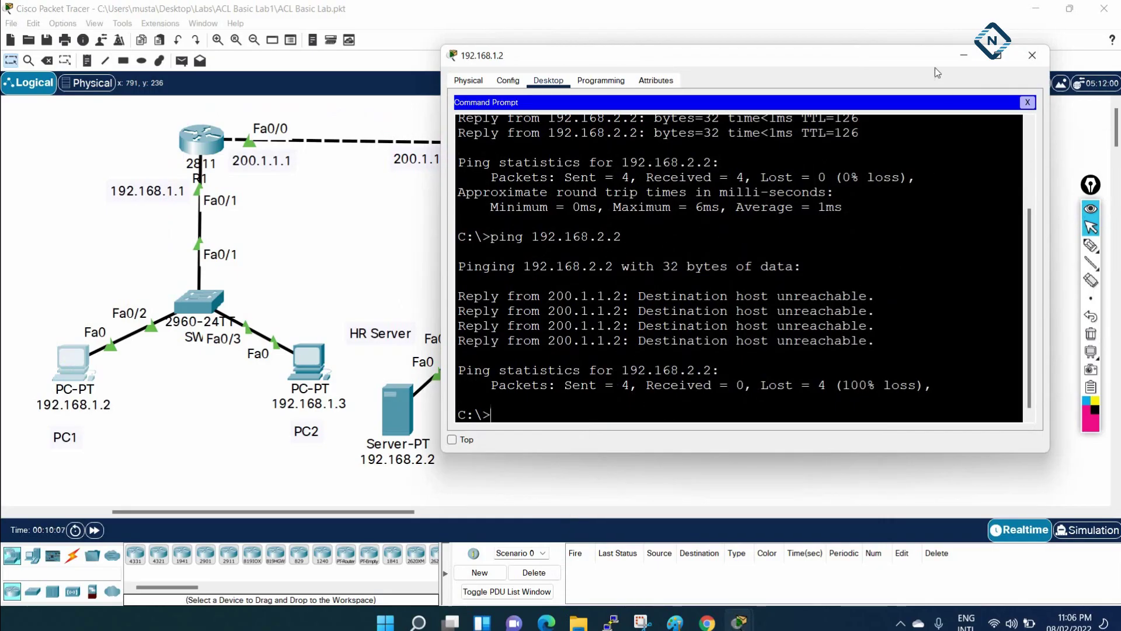
{"action": "left_click_drag", "start_coordinate": [931, 61], "coordinate": [880, 83]}
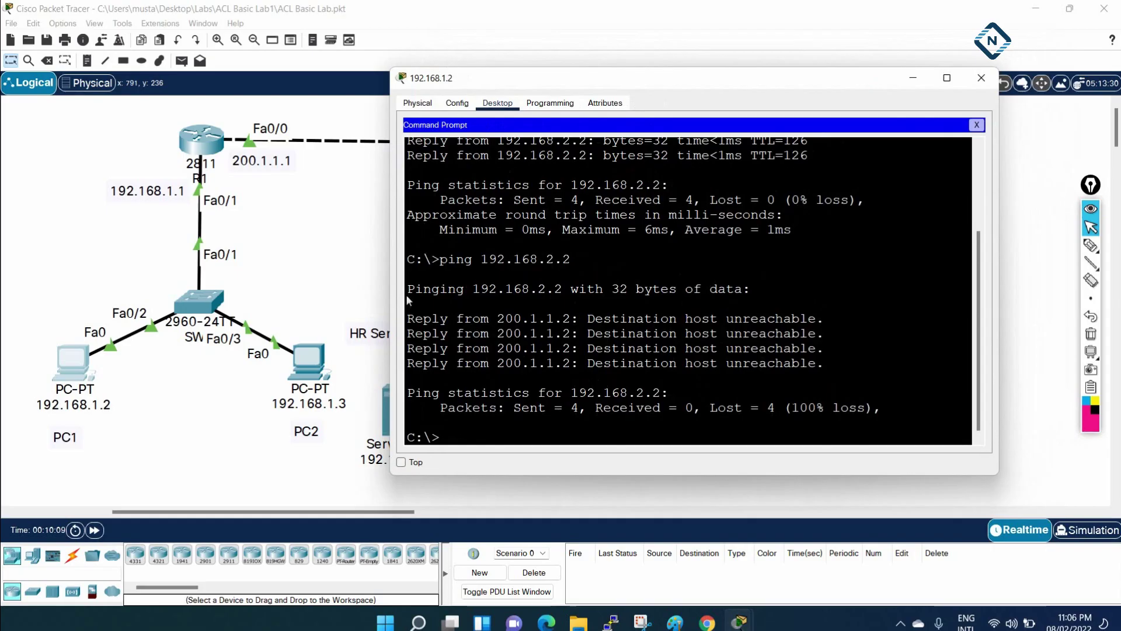
- Ping 192.168.2.2 again from PC2's command prompt in a widened window, and put the window away to show the topology
{"action": "left_click", "coordinate": [316, 354]}
{"action": "left_click", "coordinate": [617, 182]}
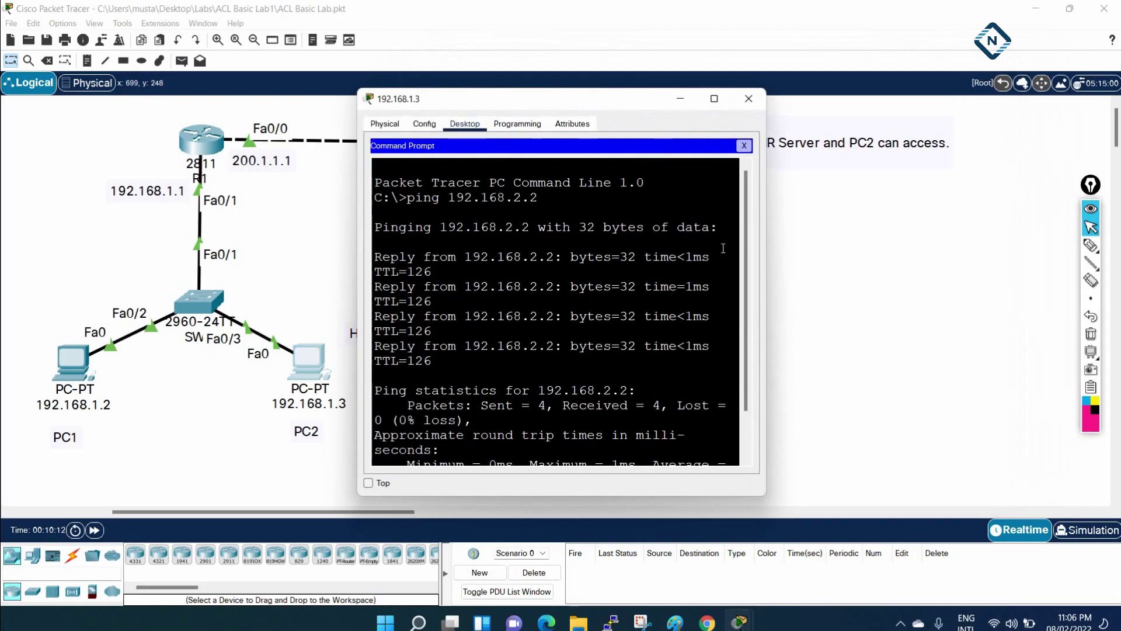
{"action": "left_click_drag", "start_coordinate": [770, 230], "coordinate": [1064, 240]}
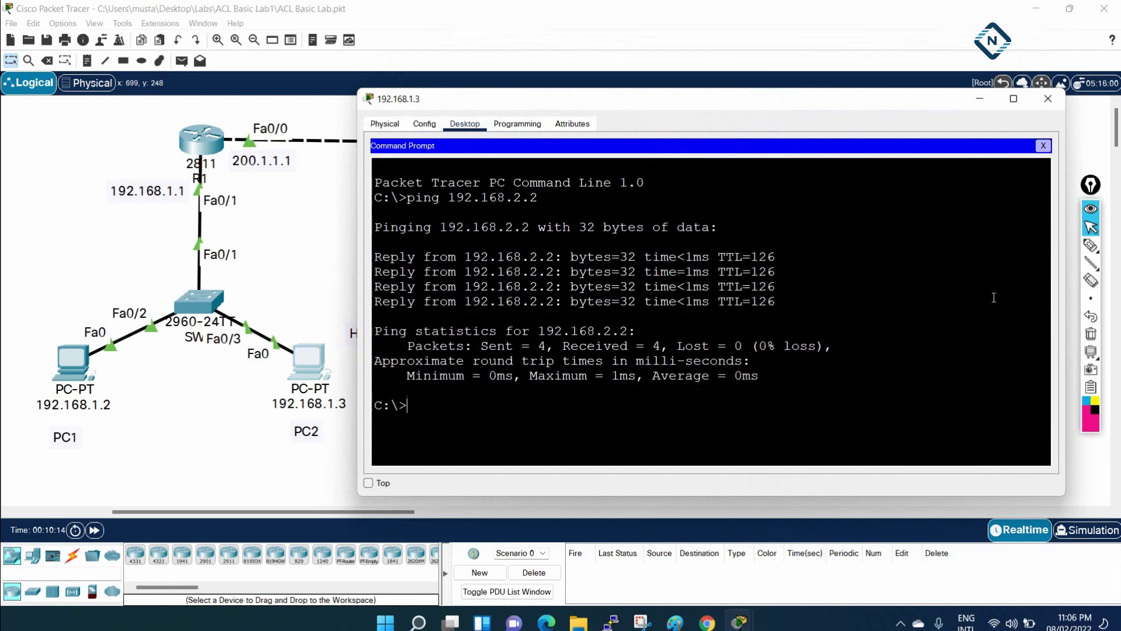
{"action": "key", "text": "Up"}
{"action": "key", "text": "Return"}
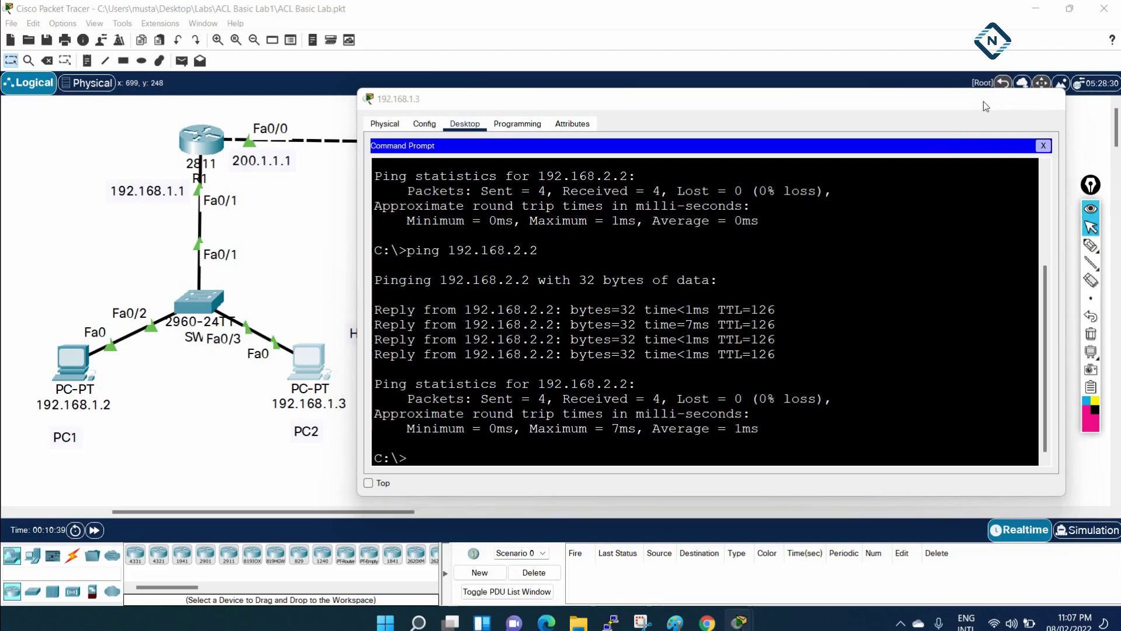
{"action": "left_click", "coordinate": [983, 99]}
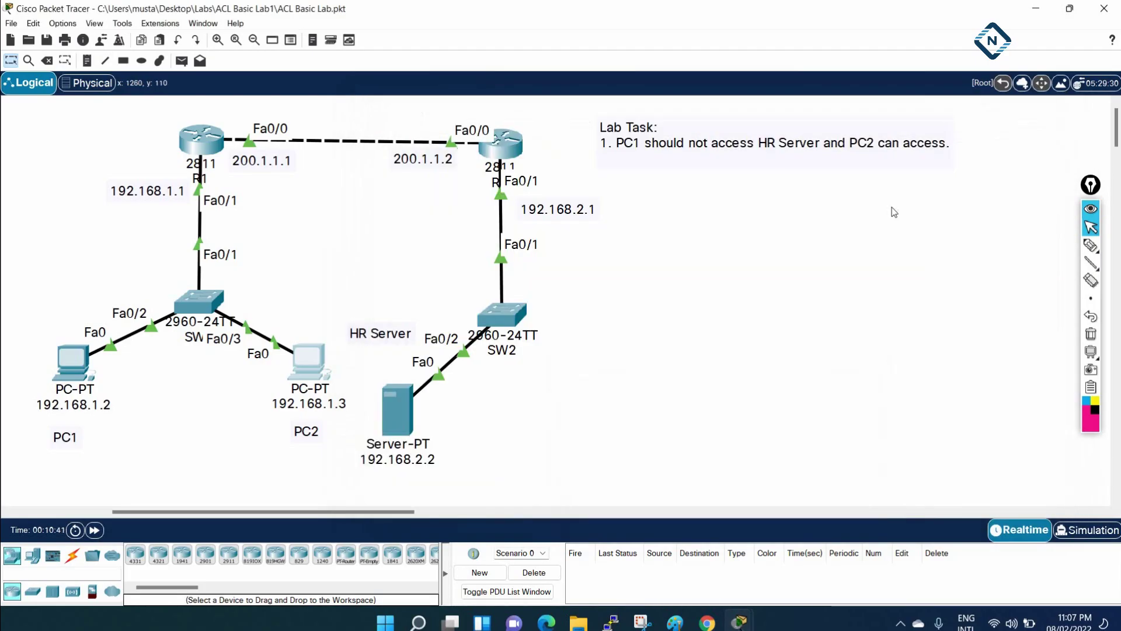